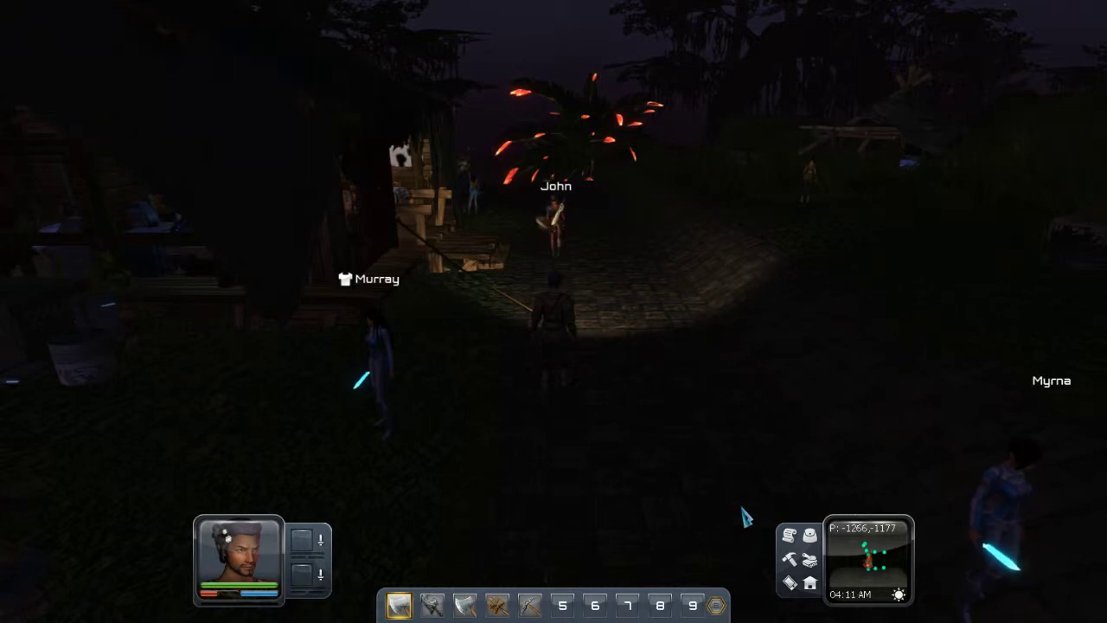
pyautogui.press('w')
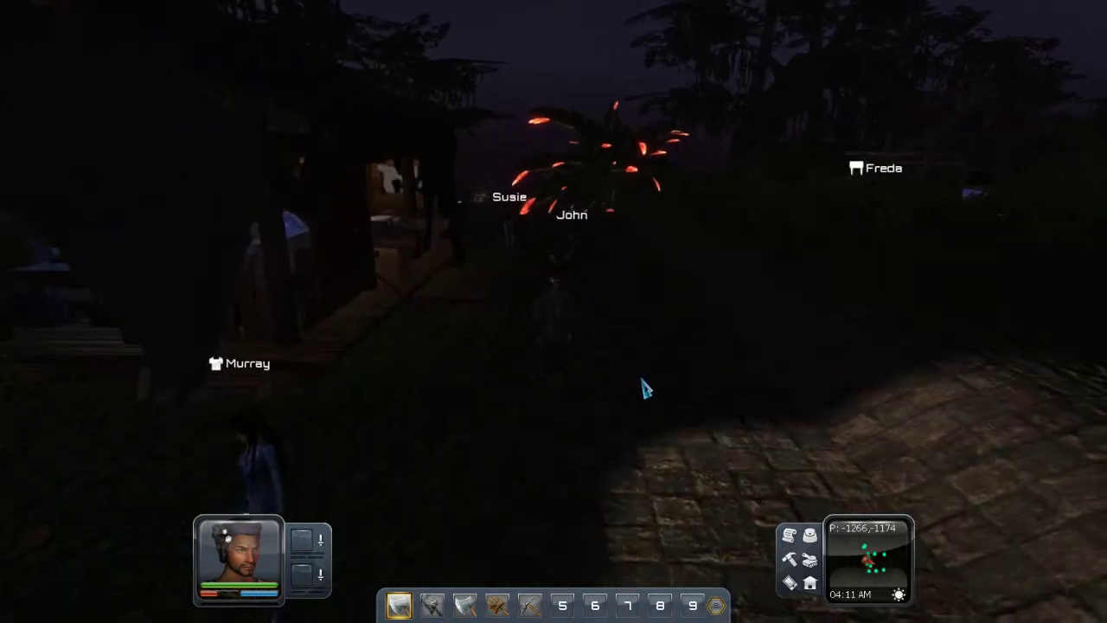
pyautogui.moveTo(642, 380); pyautogui.dragTo(568, 336)
pyautogui.scroll(3, 571, 336)
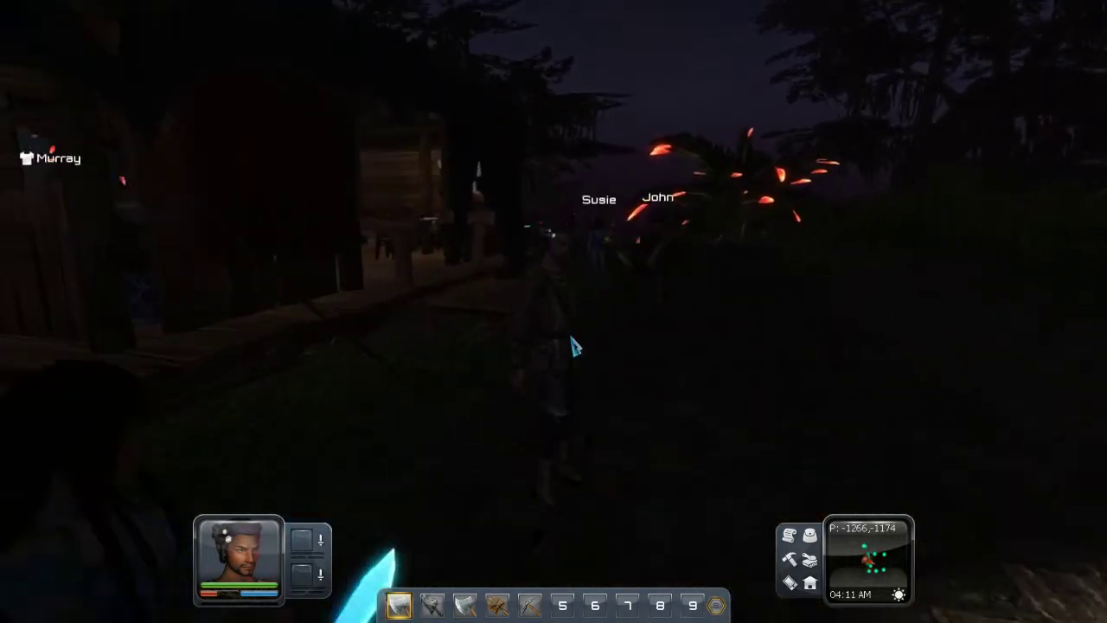
pyautogui.scroll(3, 570, 338)
pyautogui.moveTo(604, 407); pyautogui.dragTo(519, 415)
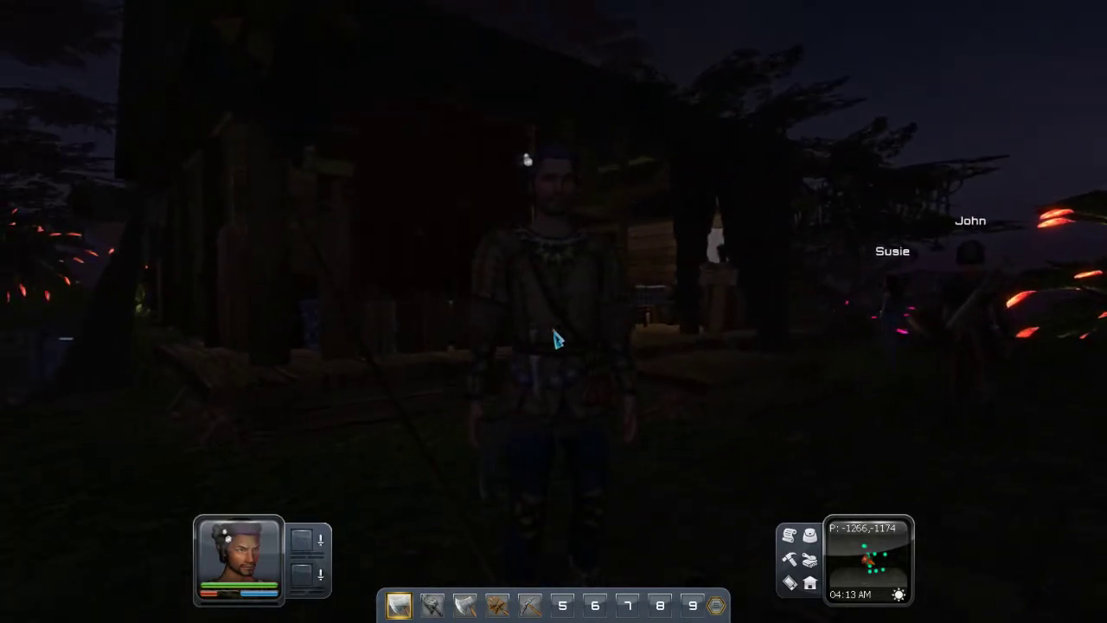
pyautogui.moveTo(553, 362); pyautogui.dragTo(850, 449)
pyautogui.moveTo(722, 444); pyautogui.dragTo(319, 321)
pyautogui.moveTo(588, 331); pyautogui.dragTo(324, 333)
pyautogui.moveTo(623, 352); pyautogui.dragTo(536, 352)
pyautogui.press('a')
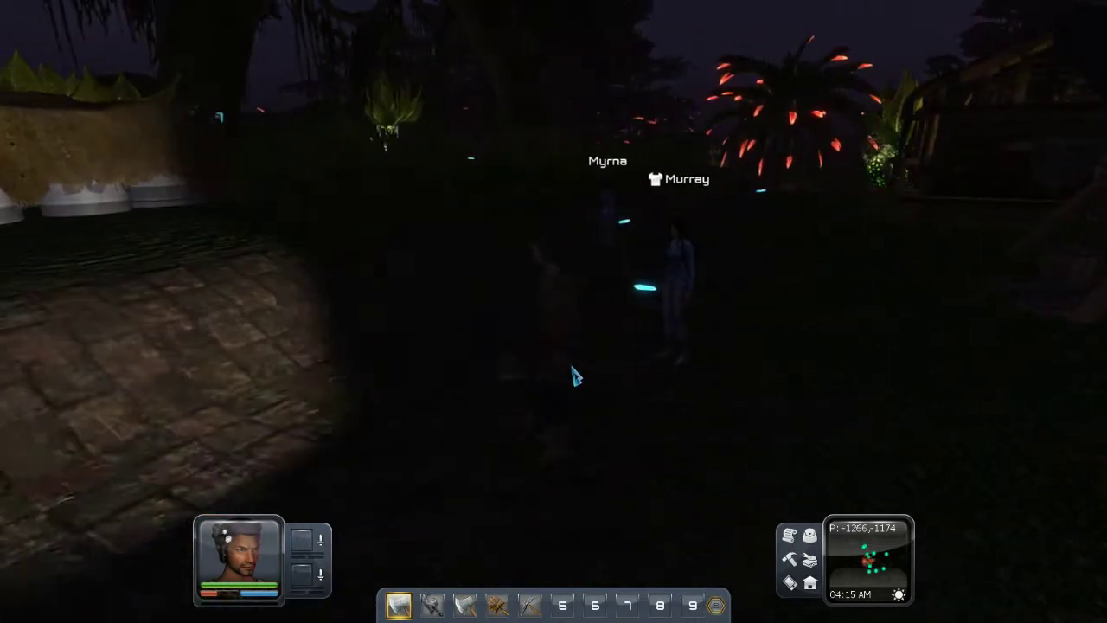
pyautogui.press('w')
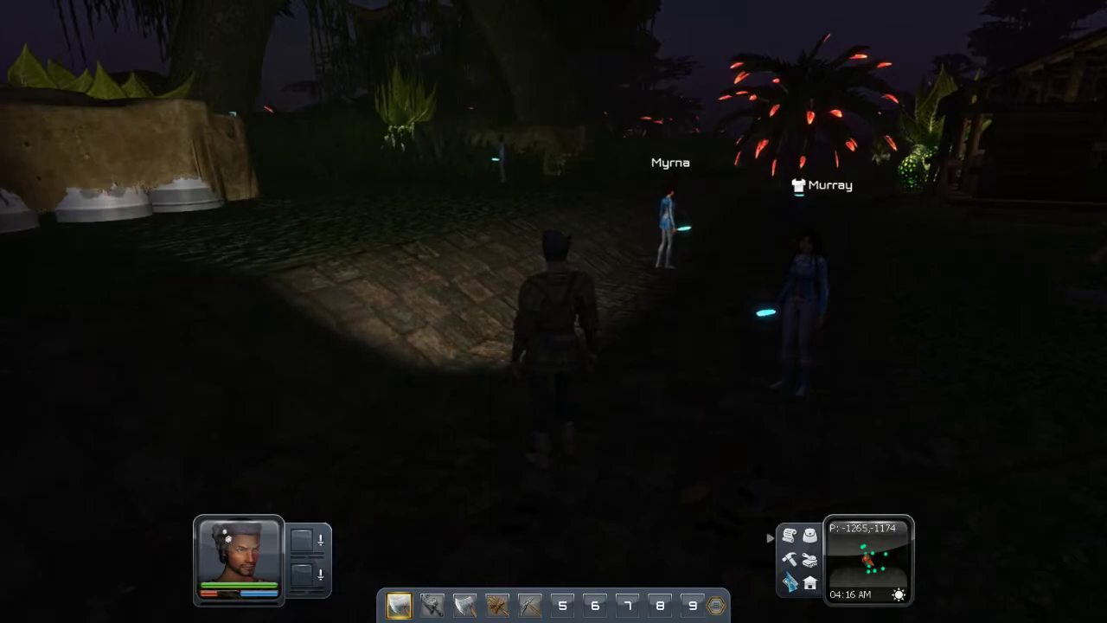
# Open the creation editor and start a new Gun equipment scene.
pyautogui.click(788, 558)
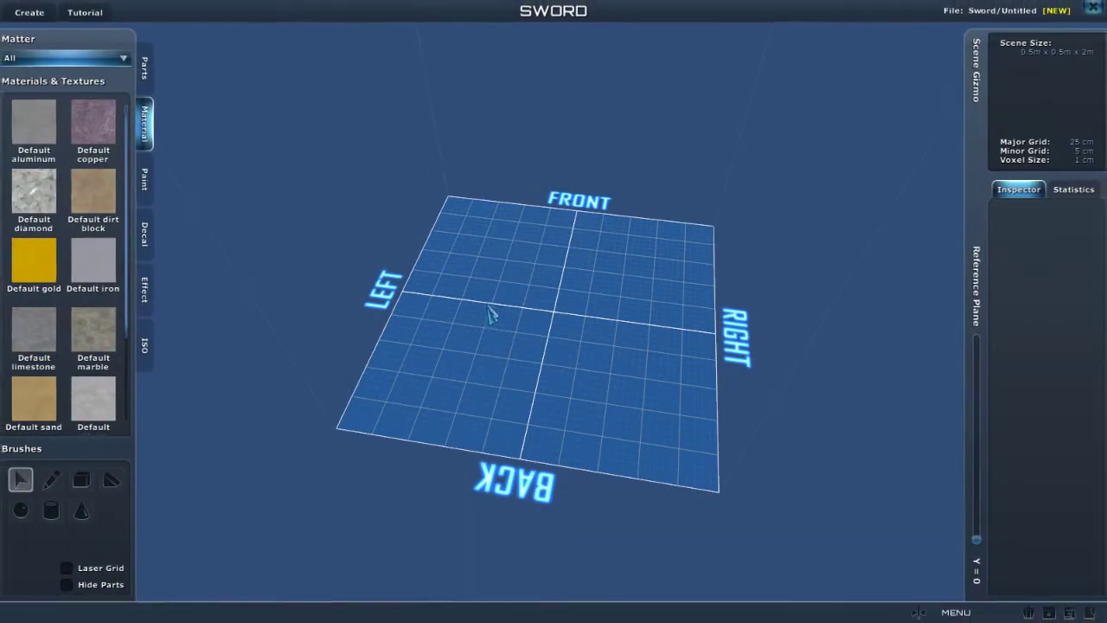
pyautogui.click(38, 16)
pyautogui.moveTo(66, 38)
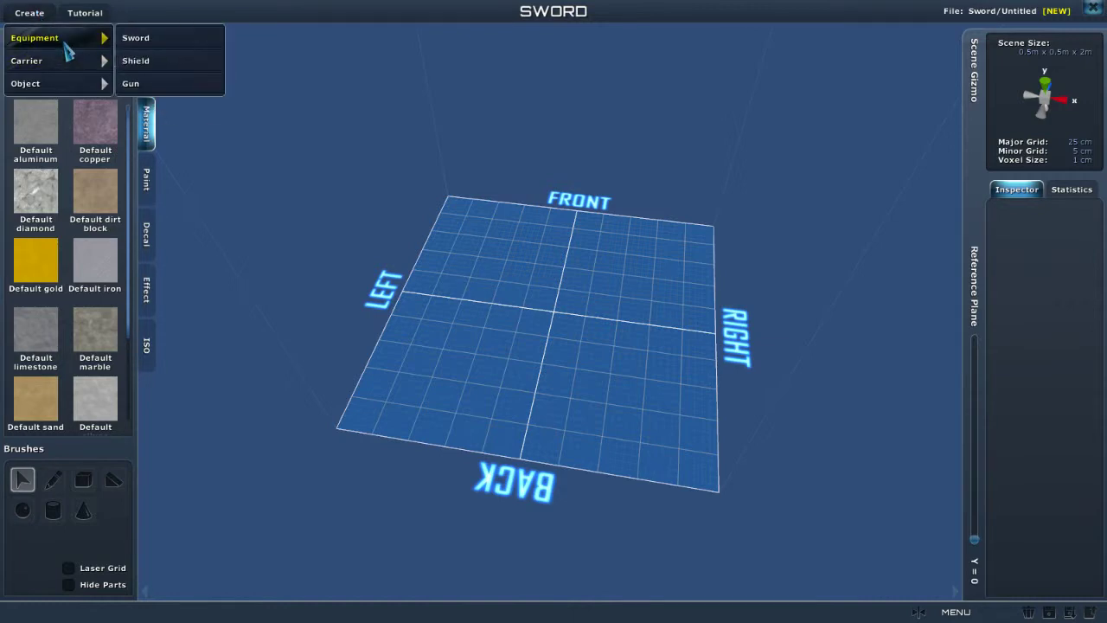
pyautogui.click(137, 83)
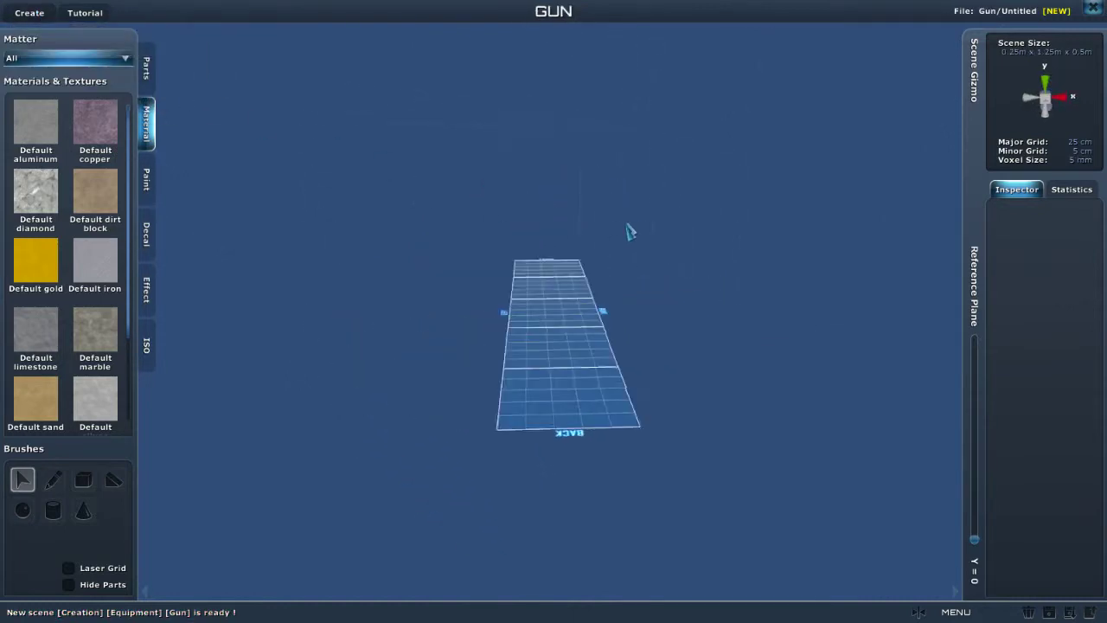
pyautogui.moveTo(484, 295); pyautogui.dragTo(519, 281)
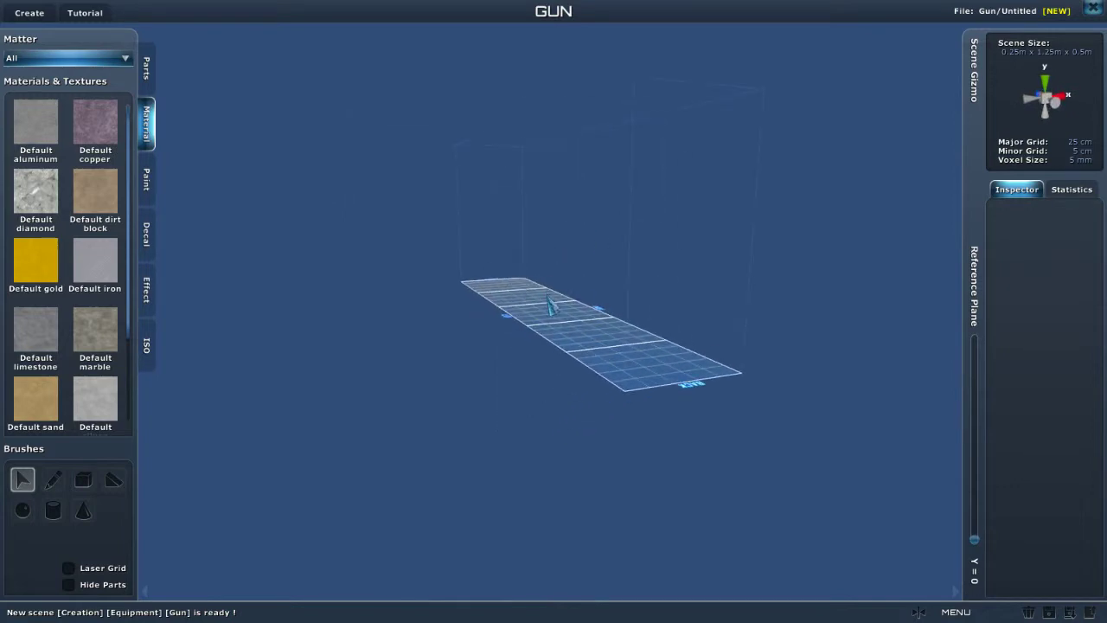
# Place a Rifle Grip Type 01 part at the back of the grid, at X 0.1250, Y 0.0000, Z 0.2750.
pyautogui.click(152, 91)
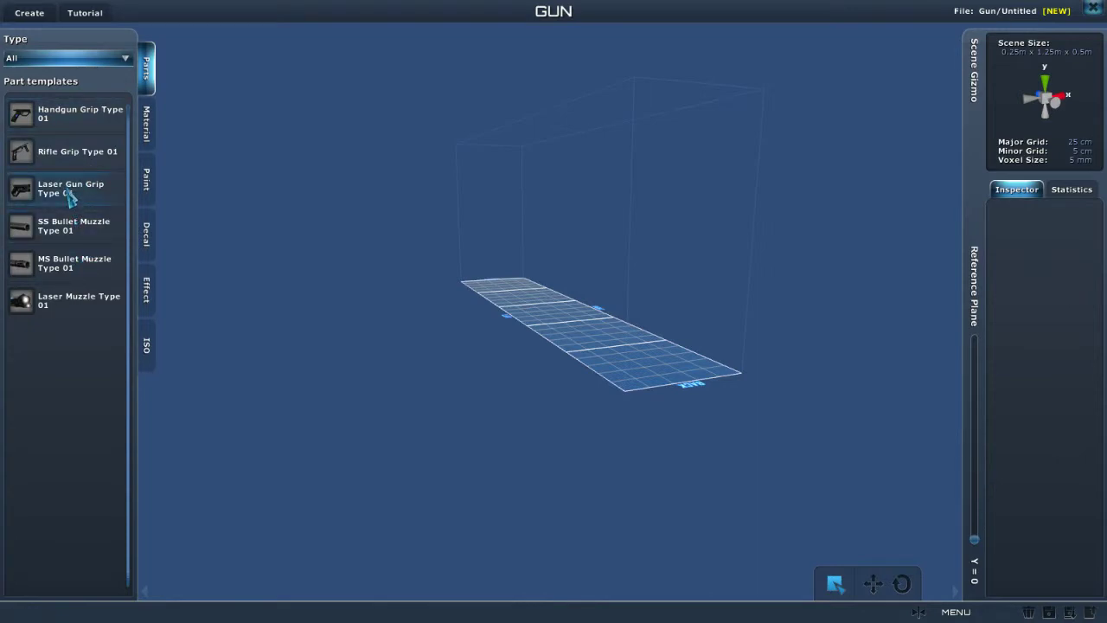
pyautogui.click(79, 152)
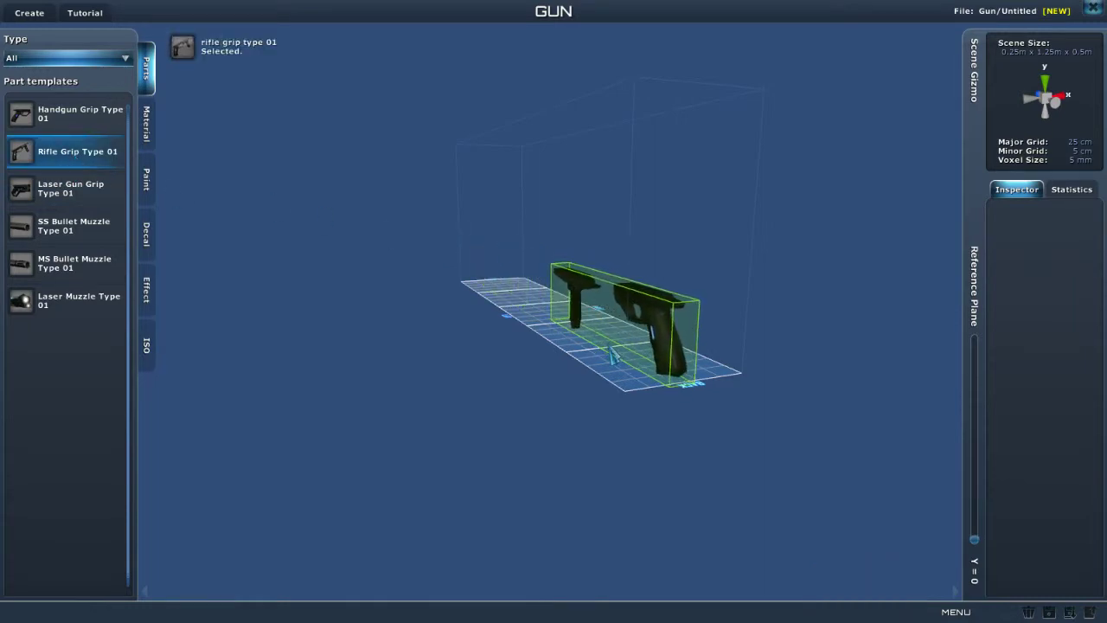
pyautogui.moveTo(615, 344); pyautogui.dragTo(417, 317)
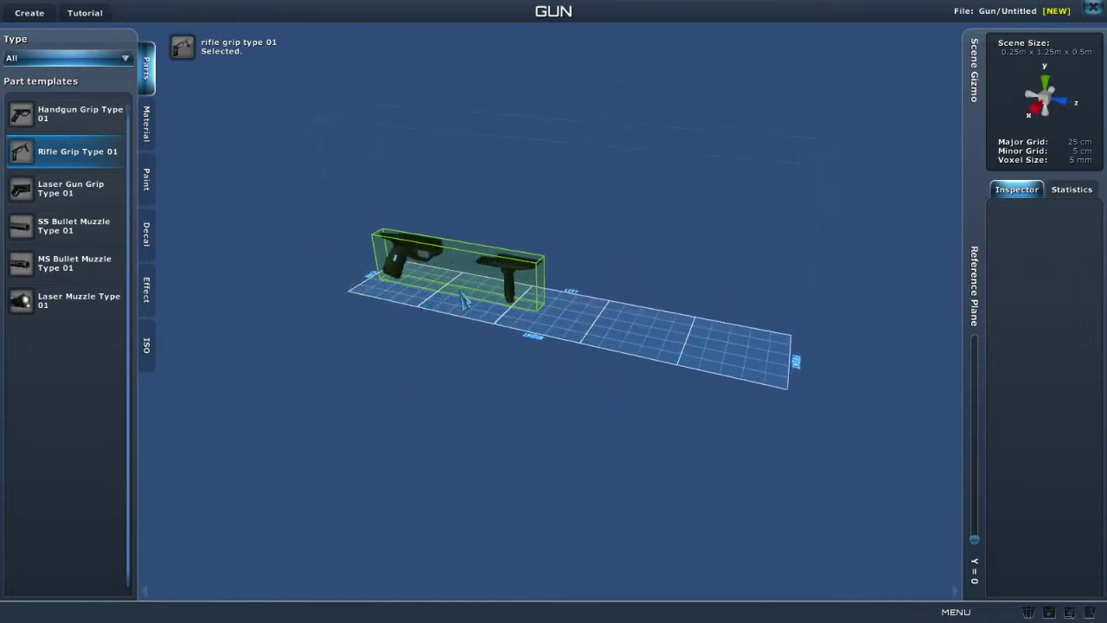
pyautogui.moveTo(393, 259); pyautogui.dragTo(392, 343)
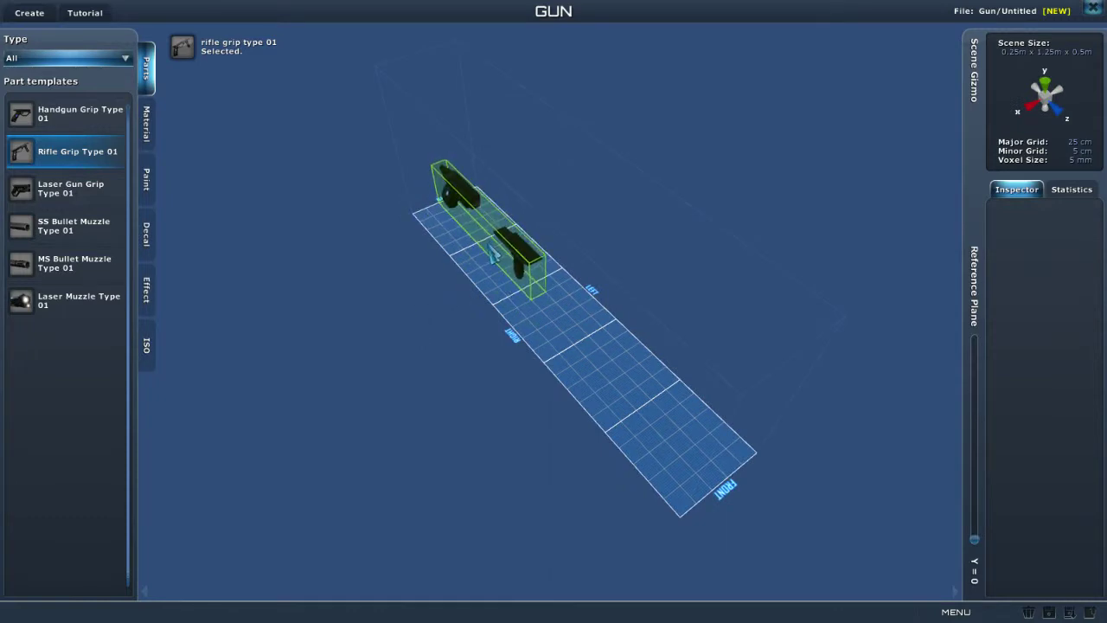
pyautogui.click(493, 251)
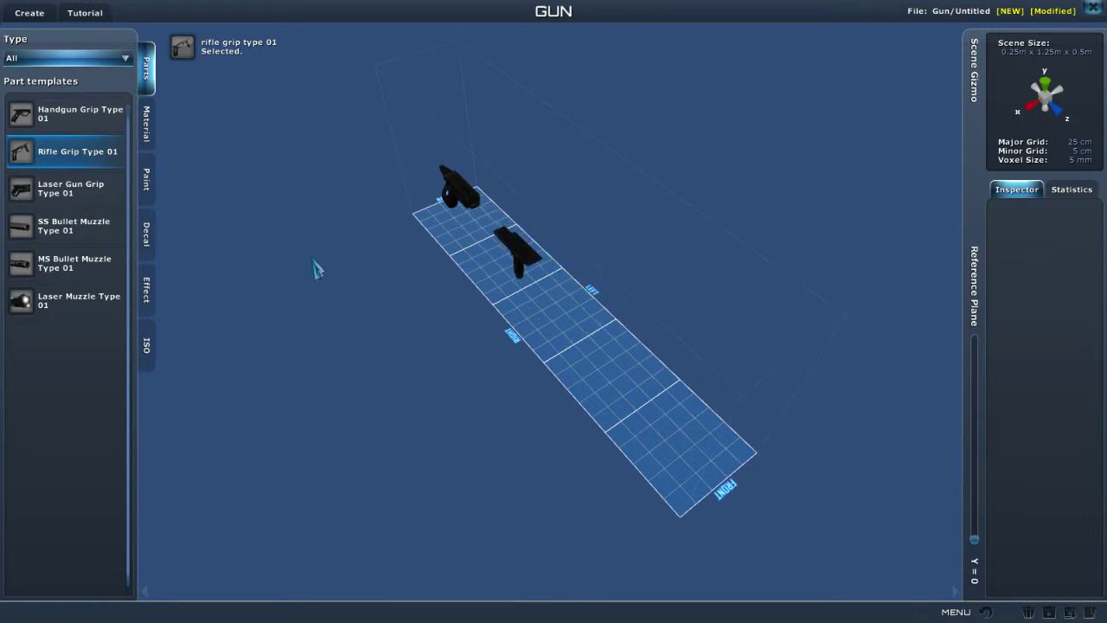
pyautogui.rightClick(386, 289)
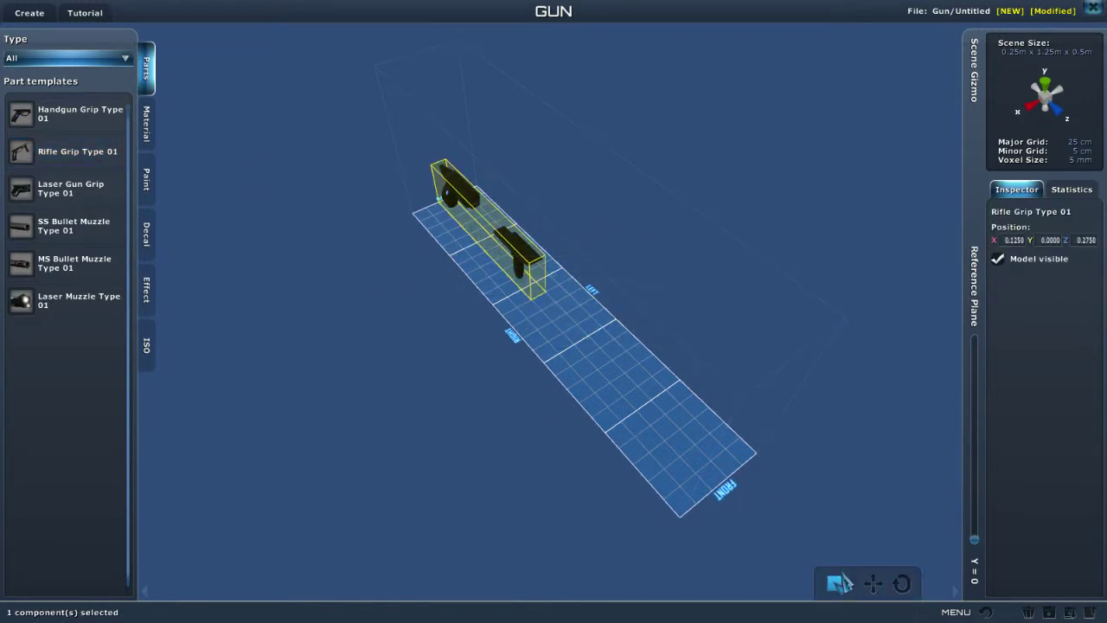
# Activate the Move tool and select the placed rifle grip.
pyautogui.click(677, 468)
pyautogui.moveTo(678, 470); pyautogui.dragTo(677, 421)
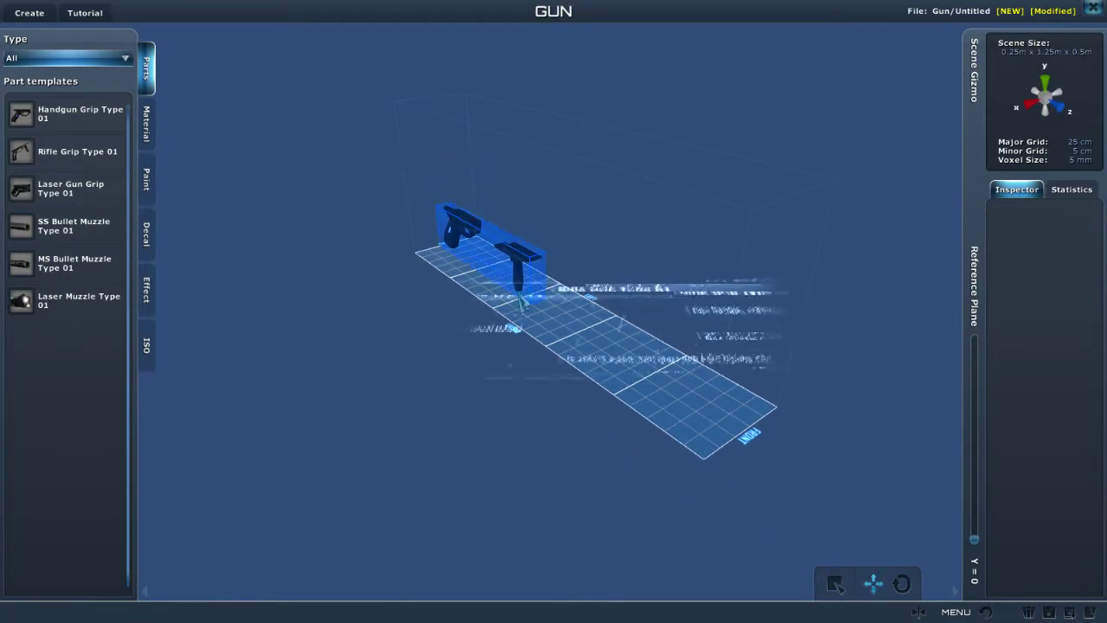
pyautogui.click(482, 270)
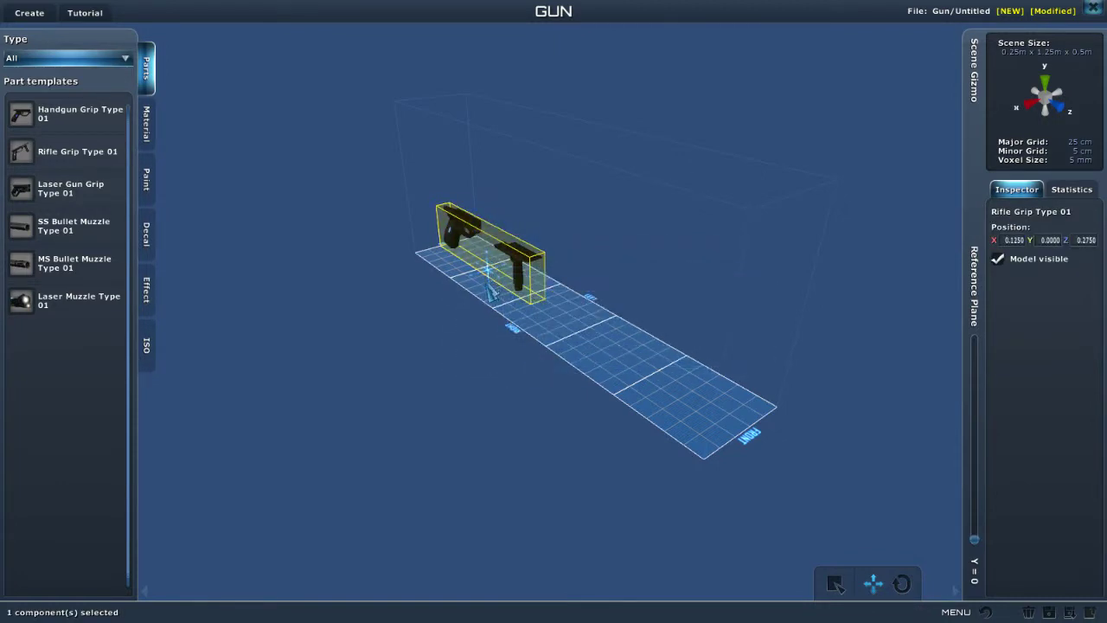
pyautogui.moveTo(489, 303); pyautogui.dragTo(523, 343)
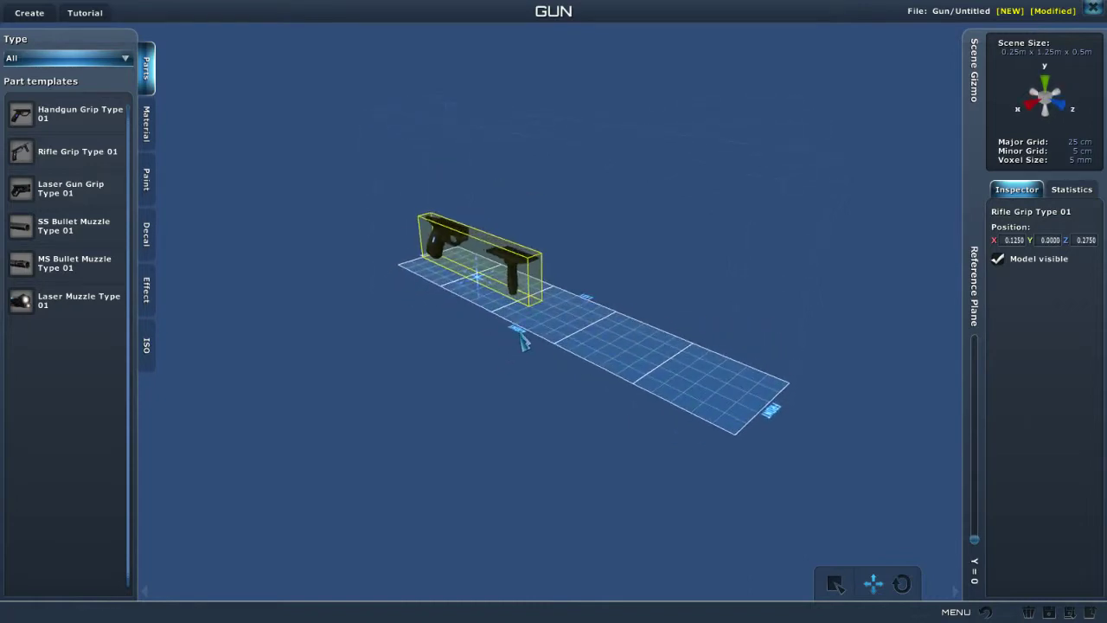
# Raise the reference plane to Y = 27, near the top of the rifle grip.
pyautogui.click(148, 124)
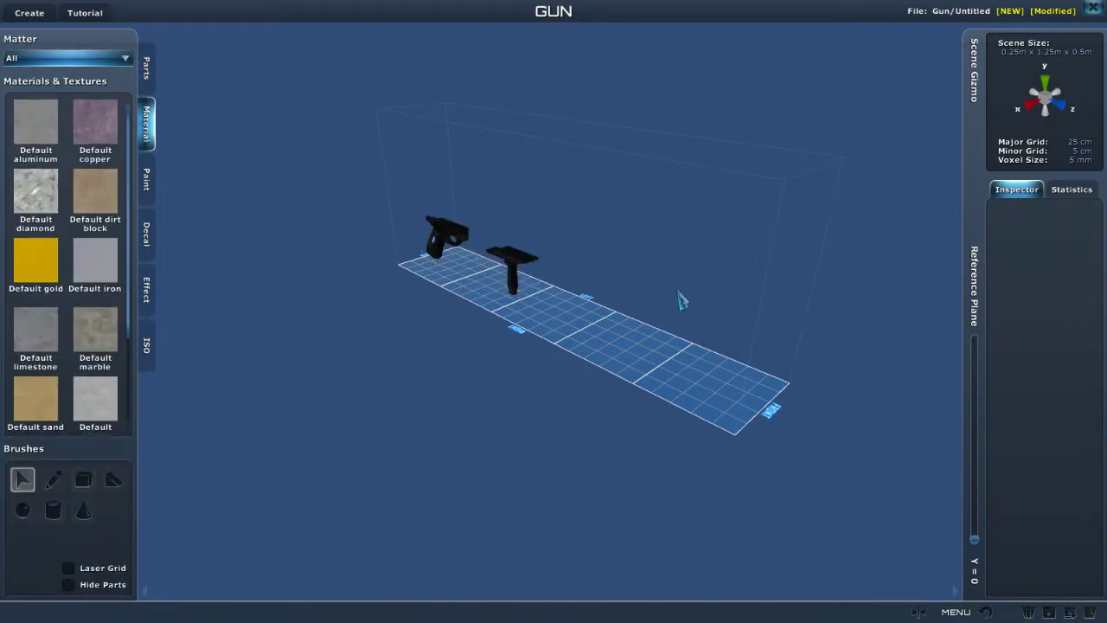
pyautogui.moveTo(975, 542); pyautogui.dragTo(968, 494)
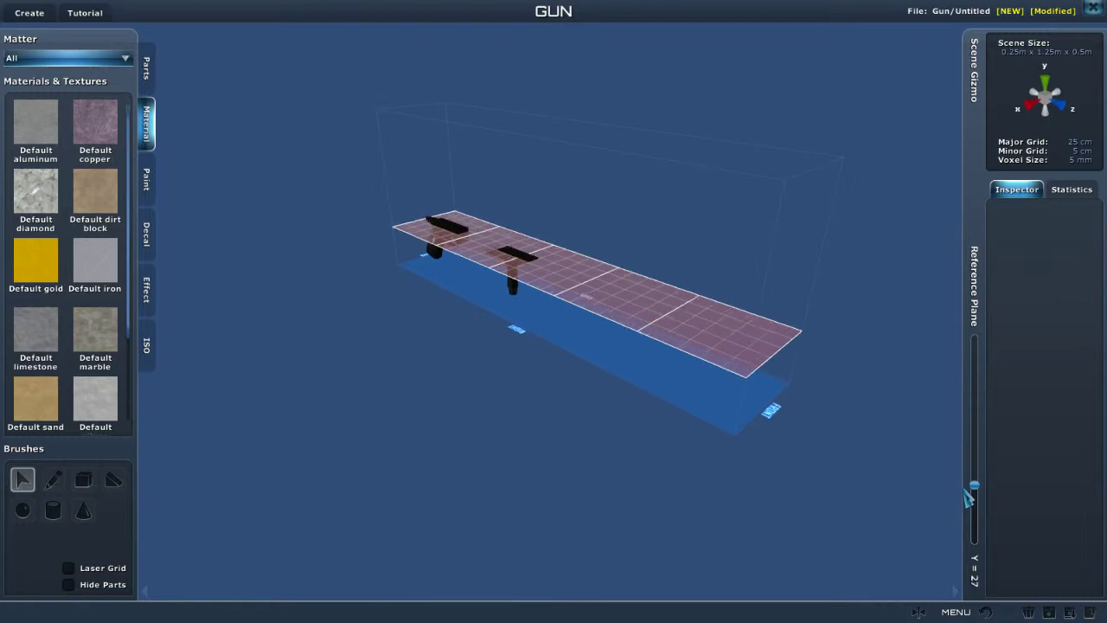
pyautogui.moveTo(969, 494); pyautogui.dragTo(702, 400)
pyautogui.scroll(3, 559, 289)
pyautogui.moveTo(527, 292); pyautogui.dragTo(304, 170)
# Place an MS Bullet Muzzle Type 01 part on the raised plane ahead of the front grip, at about Z 0.92.
pyautogui.click(148, 72)
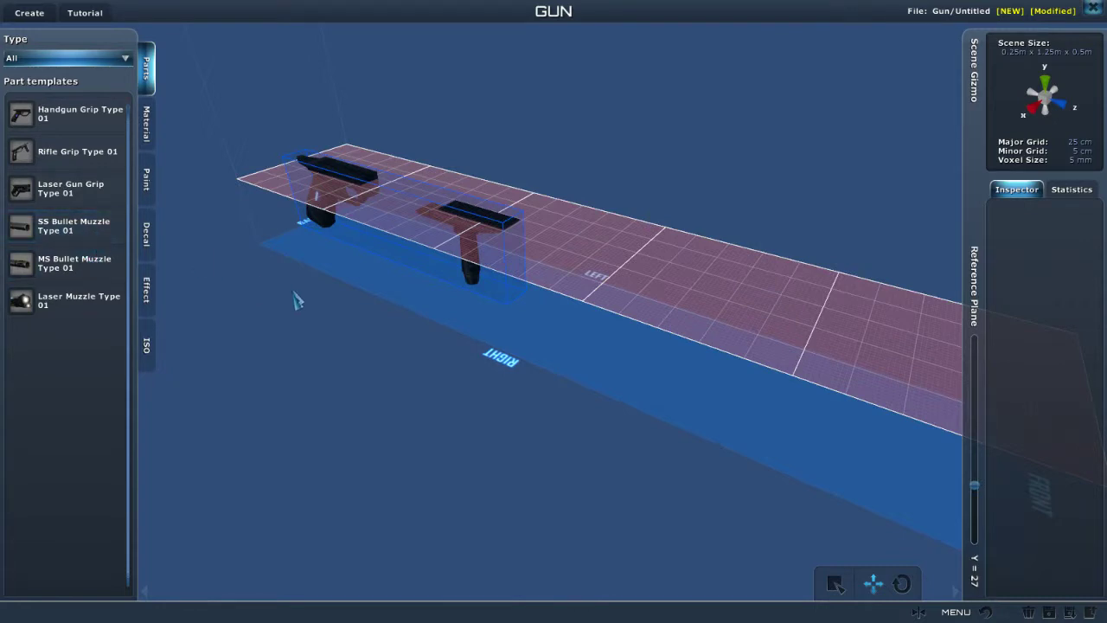
pyautogui.moveTo(294, 296); pyautogui.dragTo(251, 307)
pyautogui.click(80, 232)
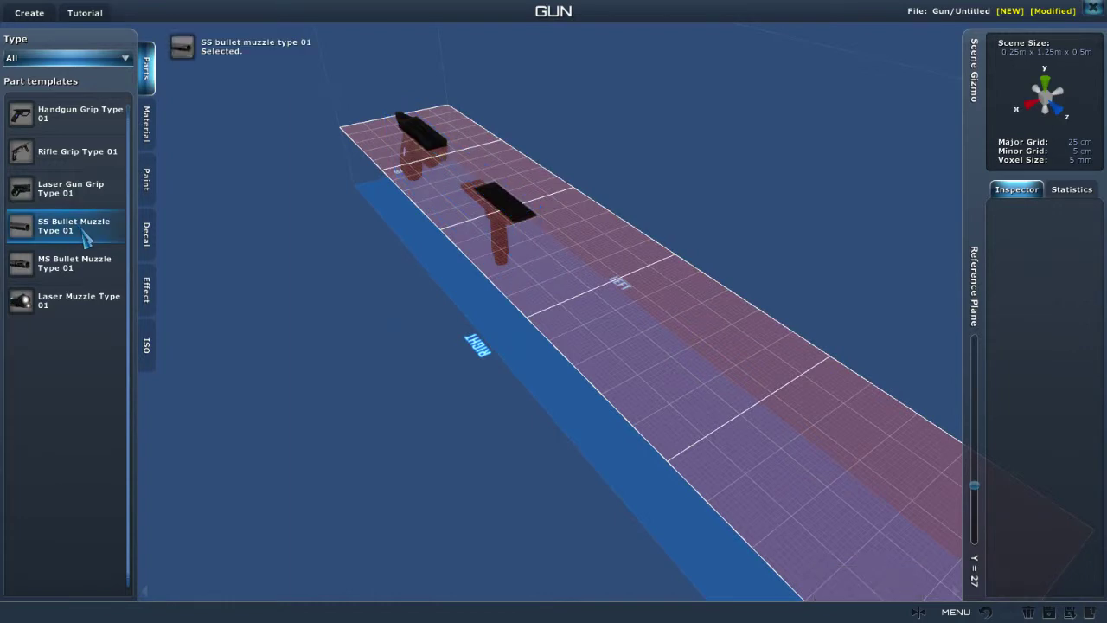
pyautogui.click(87, 277)
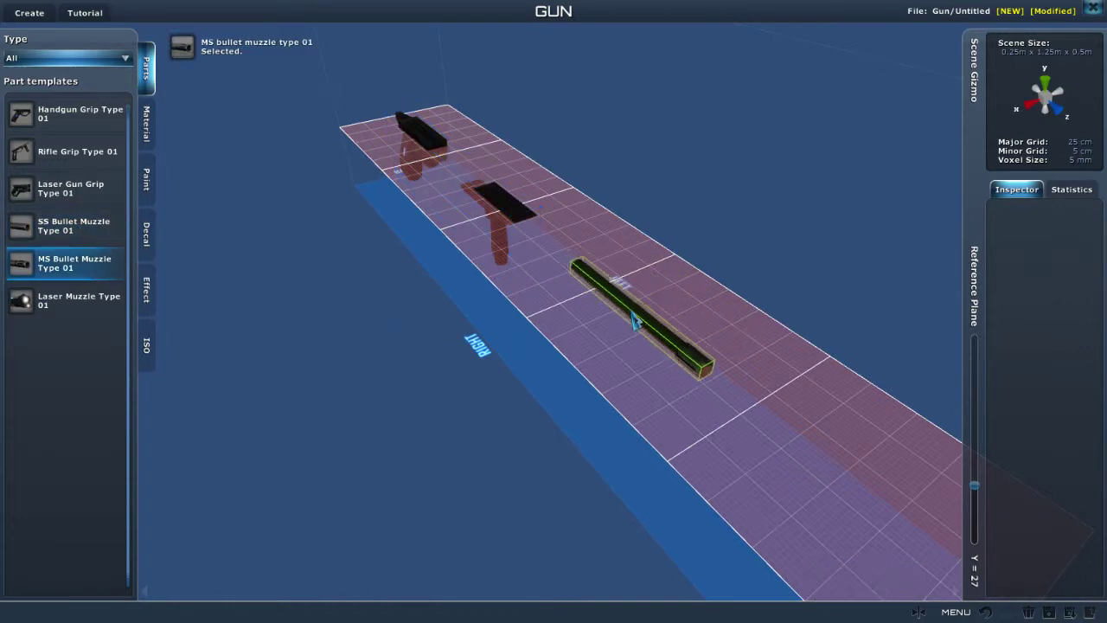
pyautogui.moveTo(678, 337); pyautogui.dragTo(612, 361)
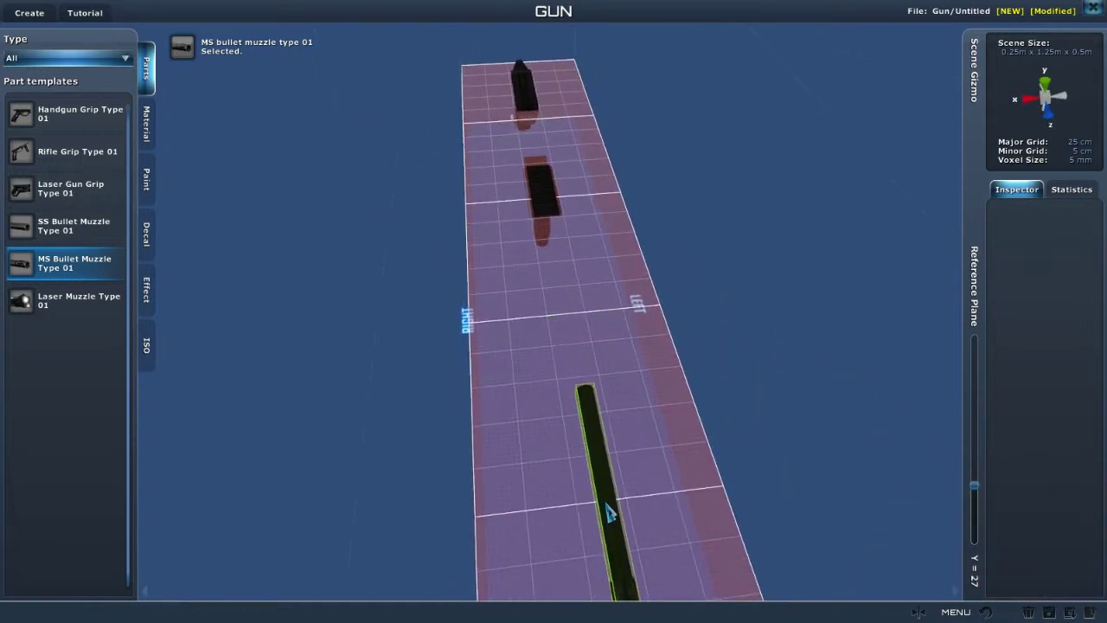
pyautogui.click(597, 439)
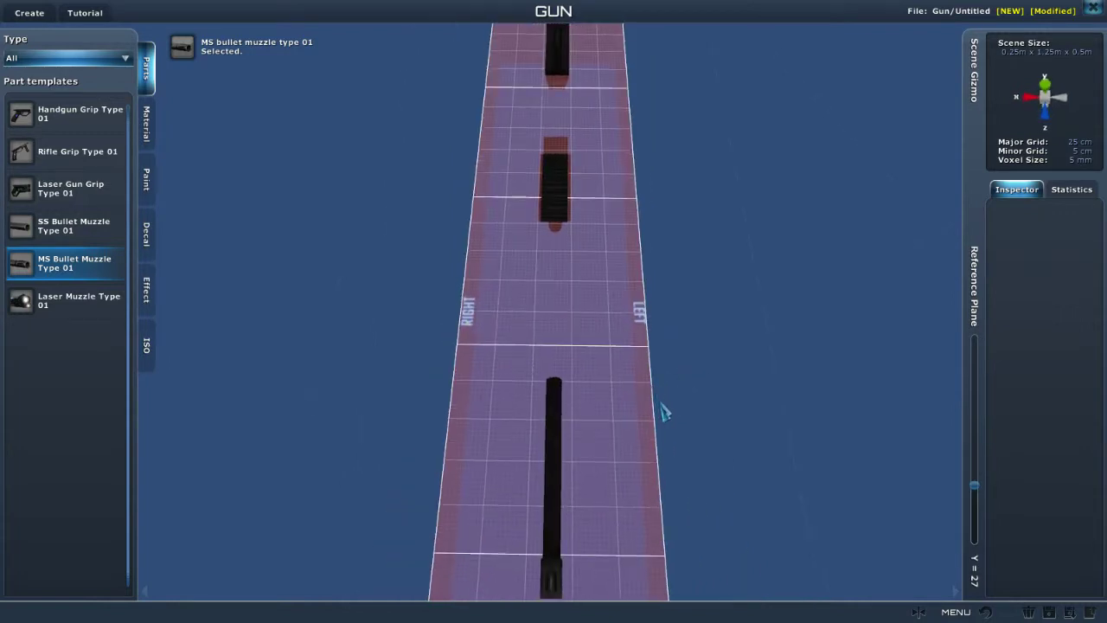
pyautogui.press('Escape')
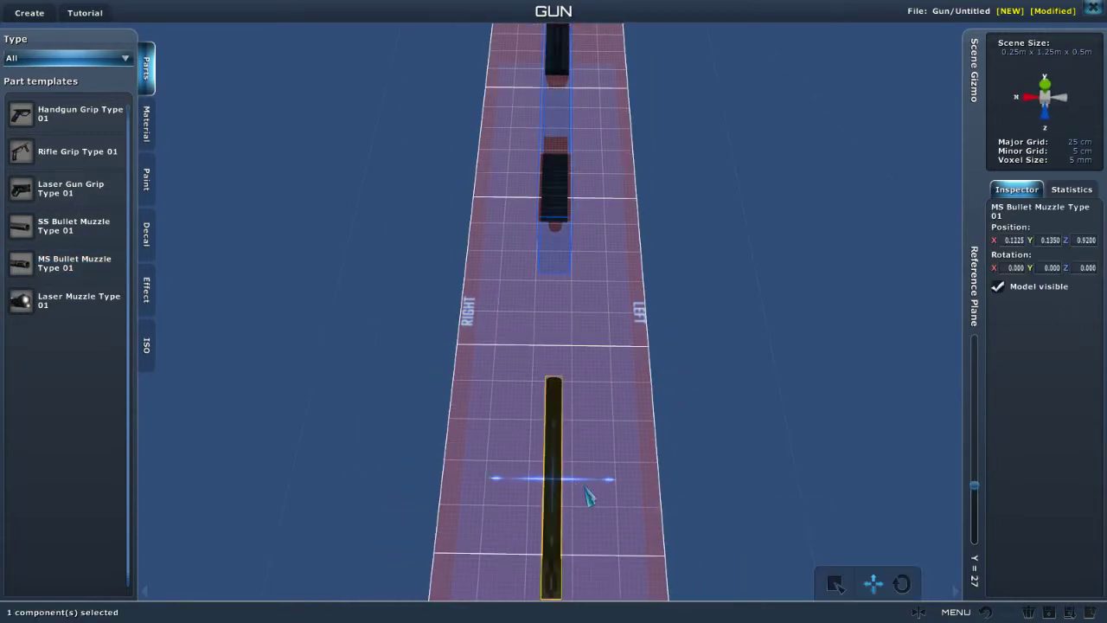
# Move the bullet muzzle to X 0.1250 and raise it to Y 0.1475 to line it up with the grips.
pyautogui.moveTo(596, 479); pyautogui.dragTo(592, 479)
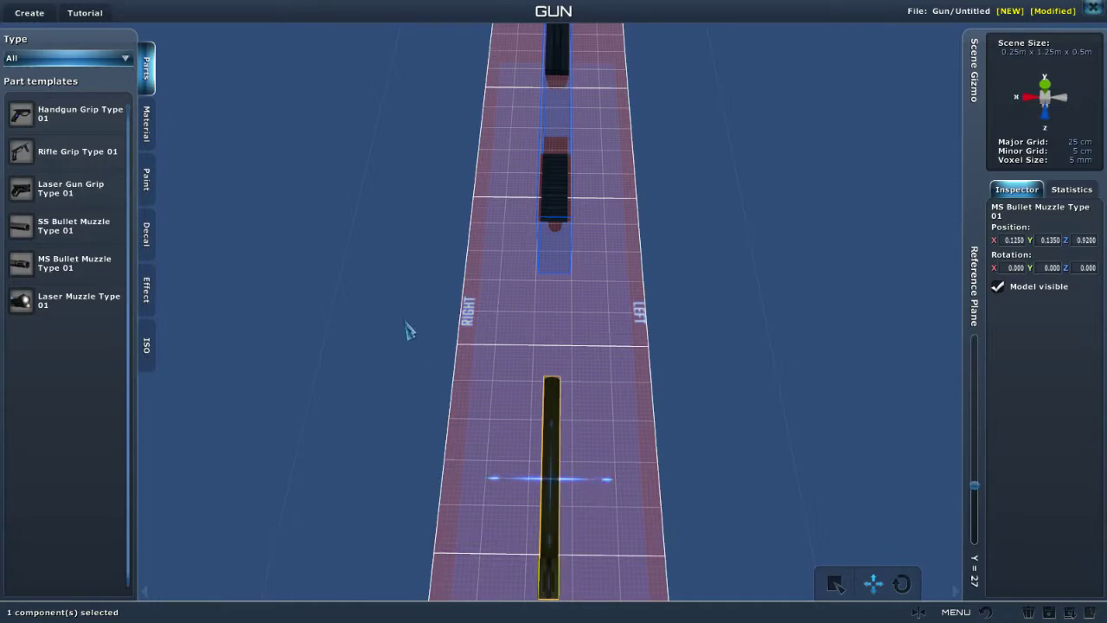
pyautogui.moveTo(338, 331); pyautogui.dragTo(581, 217)
pyautogui.moveTo(747, 202); pyautogui.dragTo(749, 195)
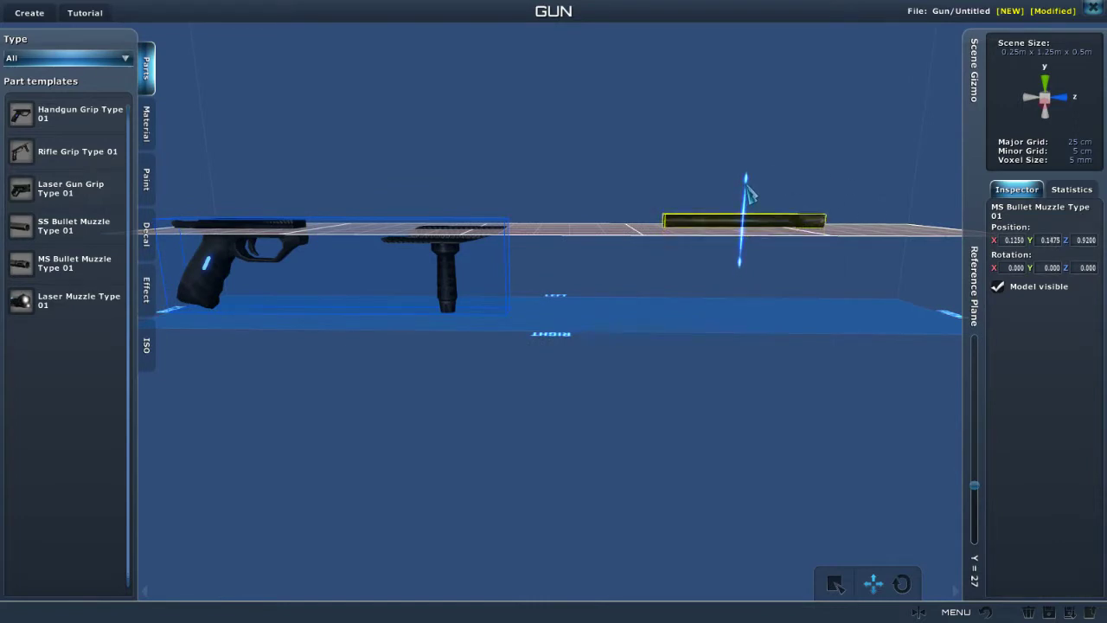
pyautogui.moveTo(683, 251); pyautogui.dragTo(525, 412)
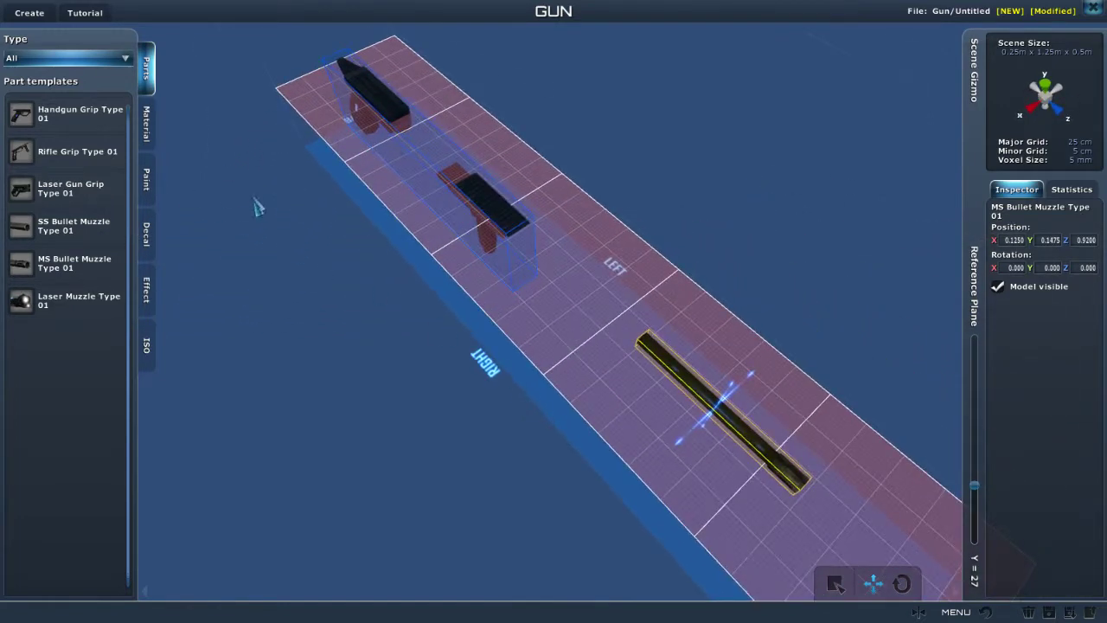
# Build a Default wood box about 10 x 117 voxels from the muzzle to the rear grip and extend it back over that grip.
pyautogui.click(149, 130)
pyautogui.scroll(-5, 102, 303)
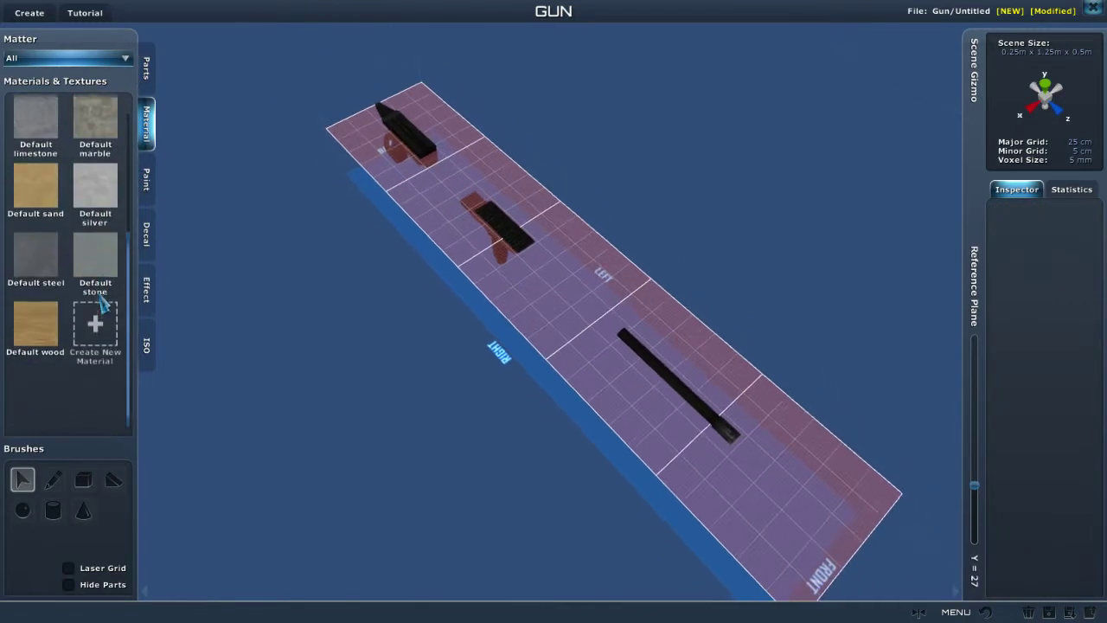
pyautogui.click(35, 386)
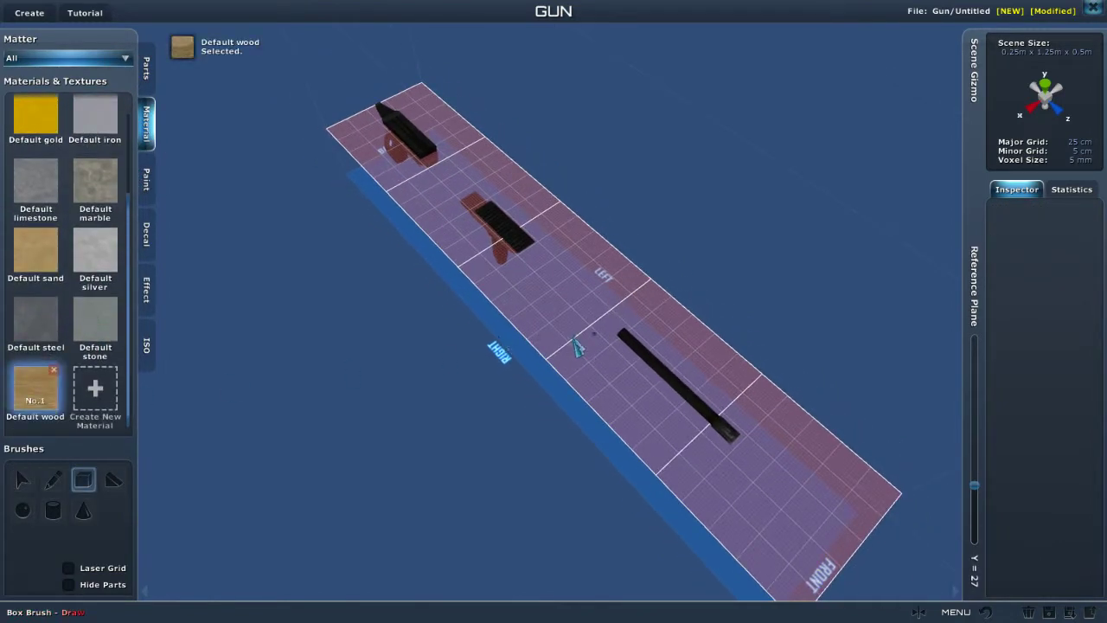
pyautogui.moveTo(648, 334)
pyautogui.mouseDown()
pyautogui.moveTo(608, 393)
pyautogui.moveTo(578, 380)
pyautogui.moveTo(562, 391)
pyautogui.moveTo(570, 303)
pyautogui.moveTo(524, 129)
pyautogui.moveTo(534, 111)
pyautogui.mouseUp()
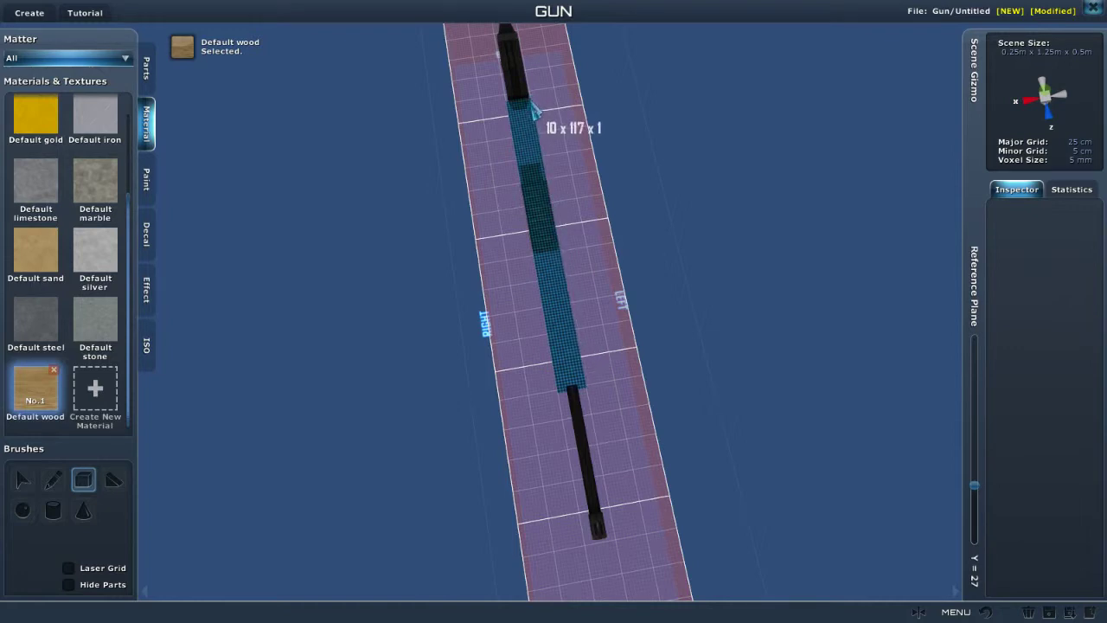
pyautogui.click(536, 108)
pyautogui.moveTo(536, 109); pyautogui.dragTo(550, 317)
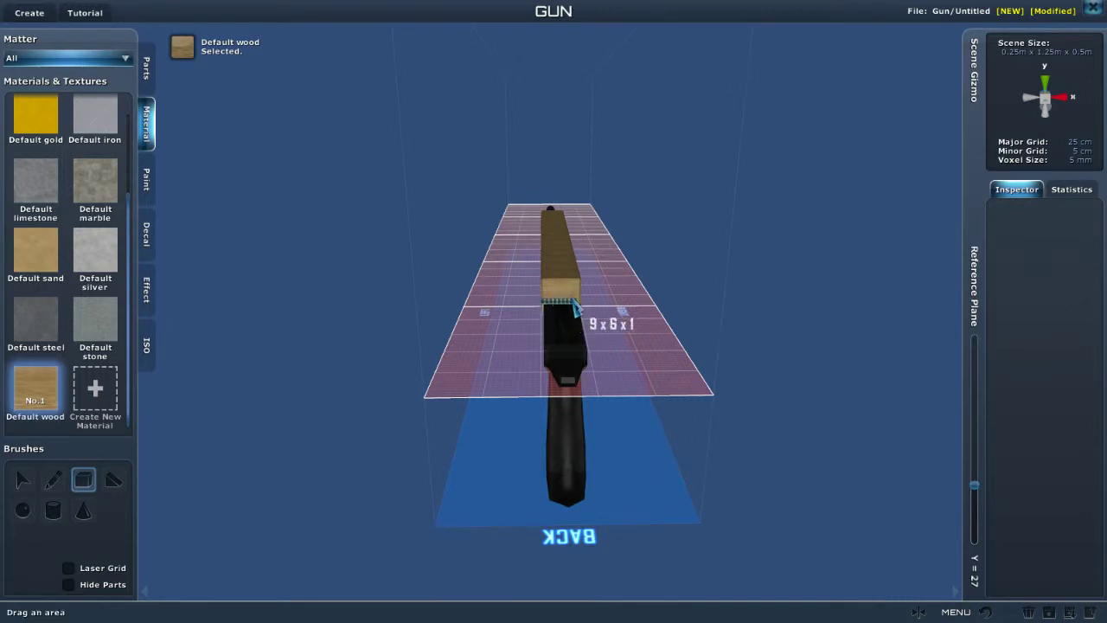
pyautogui.moveTo(580, 319)
pyautogui.mouseDown()
pyautogui.moveTo(598, 385)
pyautogui.moveTo(604, 346)
pyautogui.moveTo(597, 364)
pyautogui.moveTo(540, 371)
pyautogui.moveTo(511, 341)
pyautogui.moveTo(593, 400)
pyautogui.moveTo(646, 407)
pyautogui.moveTo(500, 418)
pyautogui.moveTo(450, 406)
pyautogui.moveTo(464, 332)
pyautogui.moveTo(467, 448)
pyautogui.moveTo(611, 481)
pyautogui.moveTo(576, 336)
pyautogui.mouseUp()
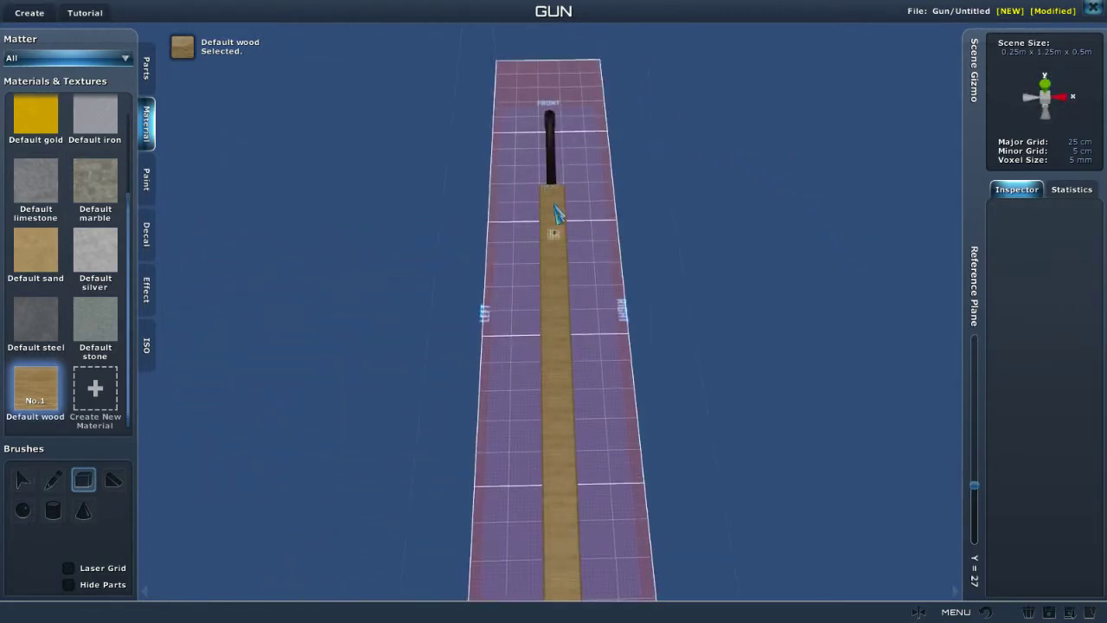
# Add a narrow Default wood ridge, 2 x 46 voxels, along the top of the body between the two grips.
pyautogui.moveTo(558, 424)
pyautogui.mouseDown()
pyautogui.moveTo(568, 597)
pyautogui.moveTo(454, 512)
pyautogui.mouseUp()
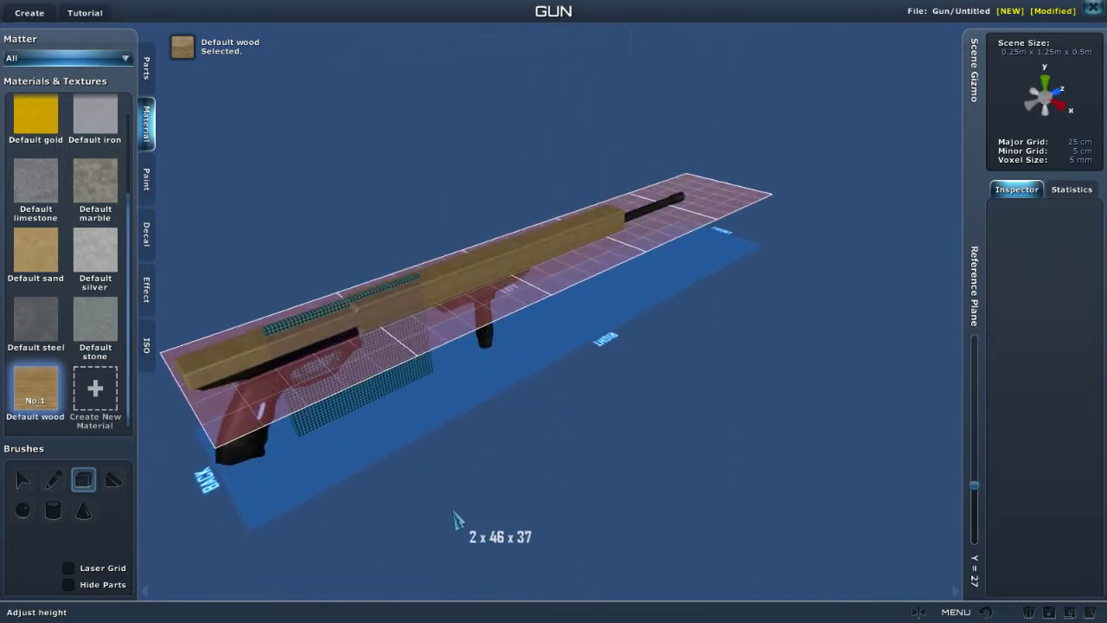
pyautogui.click(393, 315)
pyautogui.moveTo(425, 336); pyautogui.dragTo(492, 332)
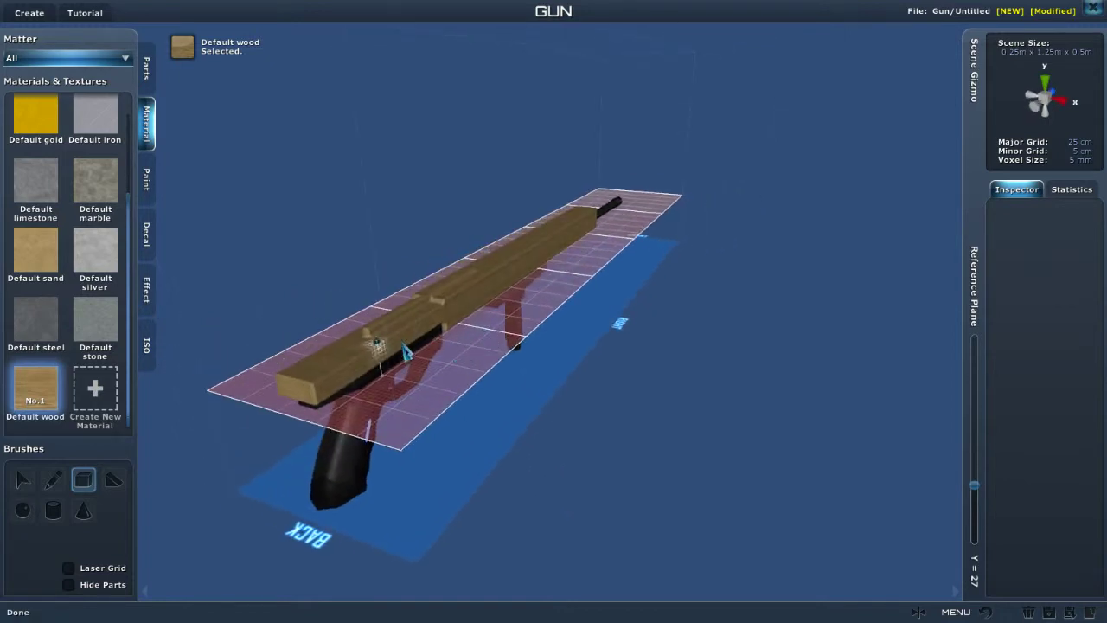
pyautogui.moveTo(372, 346); pyautogui.dragTo(484, 302)
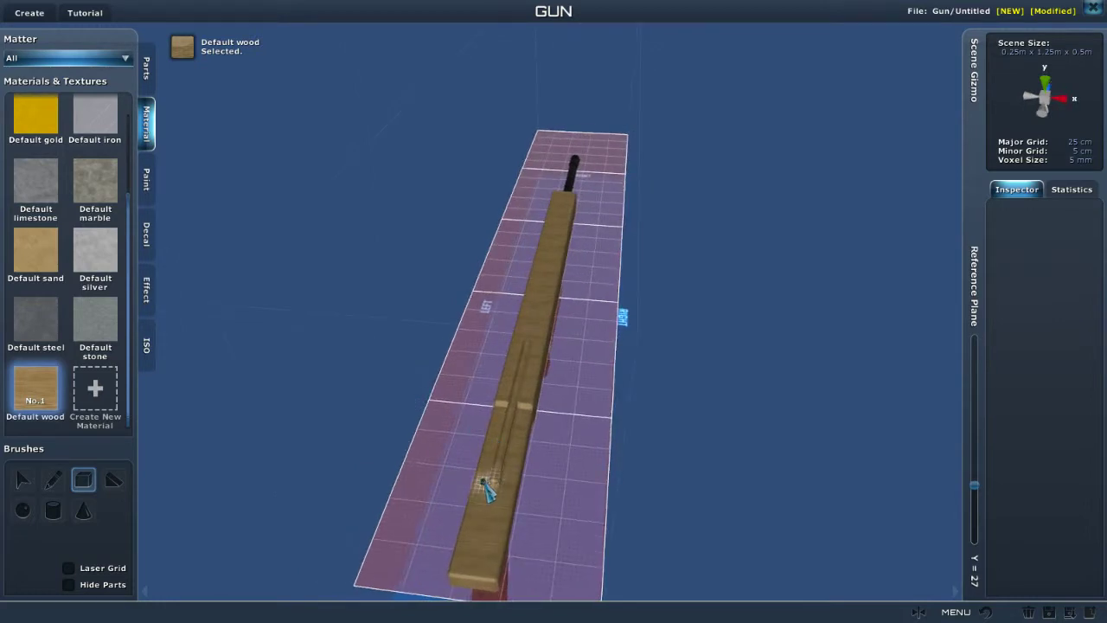
# Build a raised Default wood block on top of the body's rear end, above the rear grip.
pyautogui.moveTo(489, 490)
pyautogui.mouseDown()
pyautogui.moveTo(502, 560)
pyautogui.moveTo(495, 581)
pyautogui.mouseUp()
pyautogui.click(495, 567)
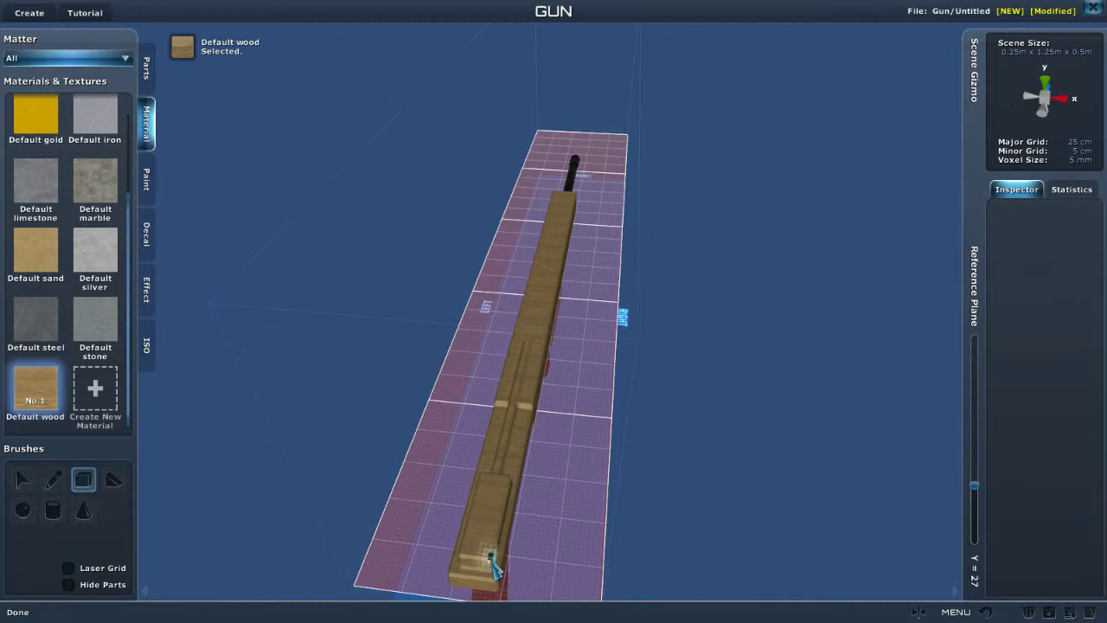
pyautogui.moveTo(561, 519); pyautogui.dragTo(585, 516)
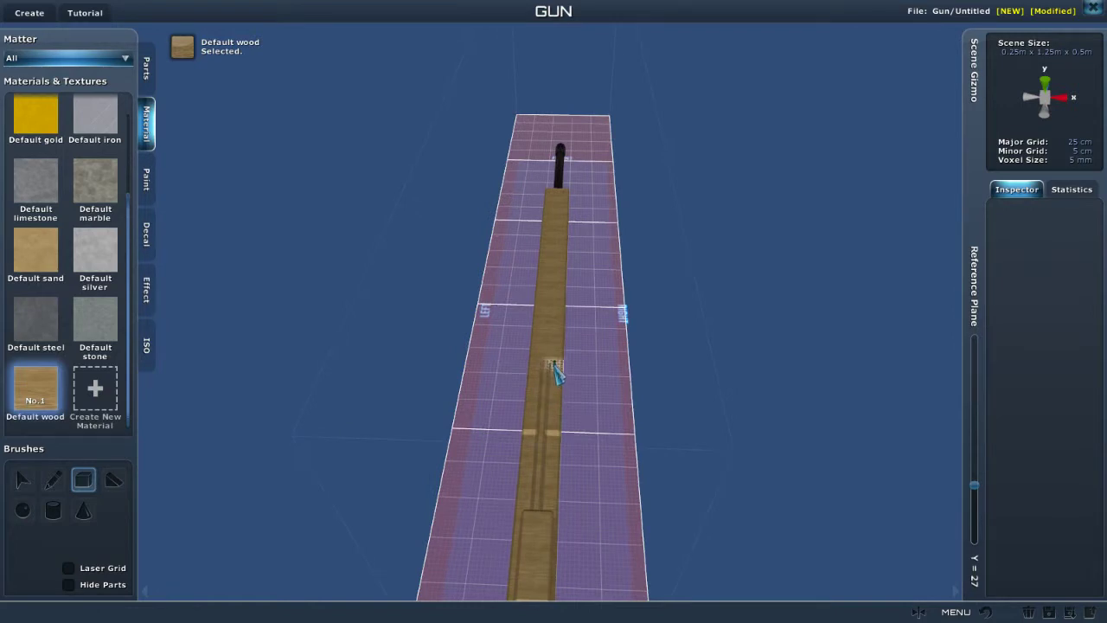
# Build a raised Default wood box of about 6 x 87 voxels along the body's top, running forward towards the muzzle.
pyautogui.moveTo(556, 370)
pyautogui.mouseDown()
pyautogui.moveTo(544, 298)
pyautogui.moveTo(555, 206)
pyautogui.mouseUp()
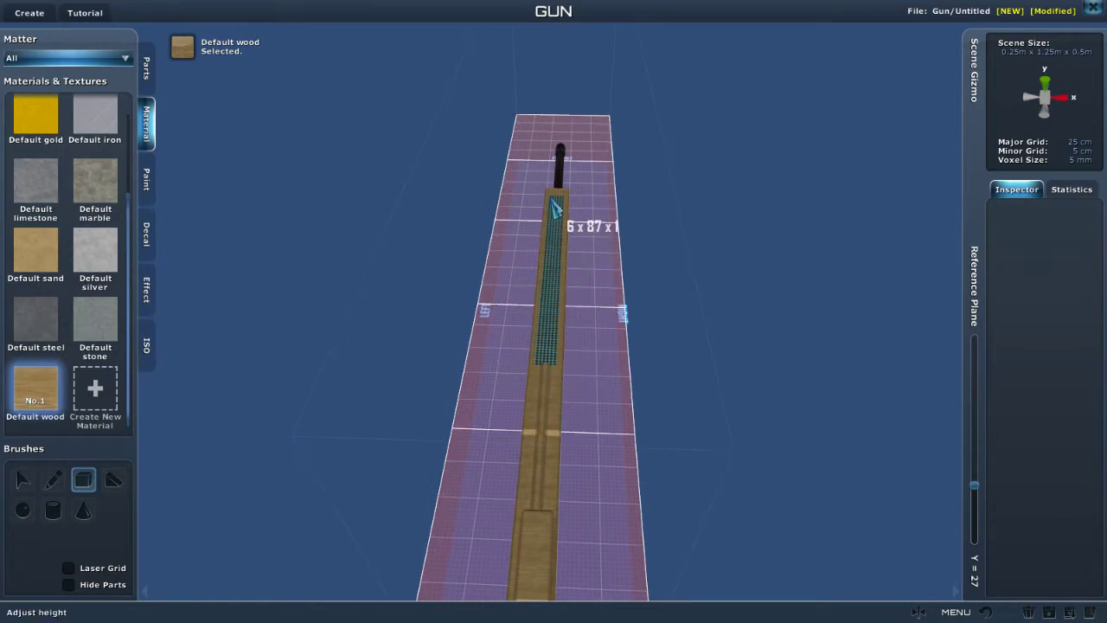
pyautogui.click(551, 191)
pyautogui.moveTo(709, 511); pyautogui.dragTo(600, 425)
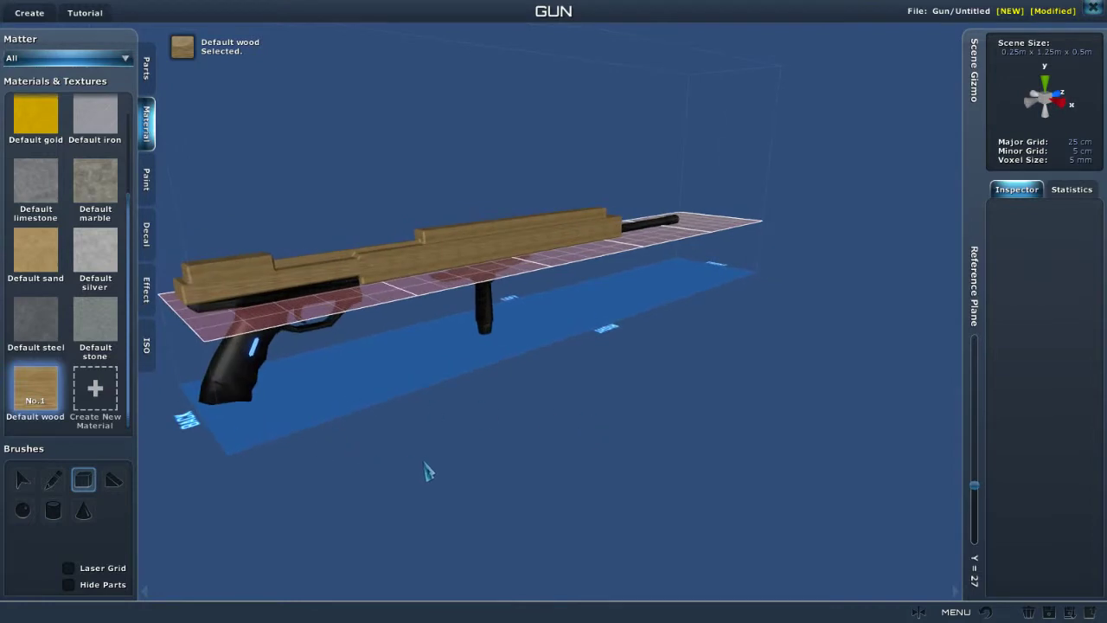
# Turn on X-plane mirroring at X 25.0.
pyautogui.click(919, 613)
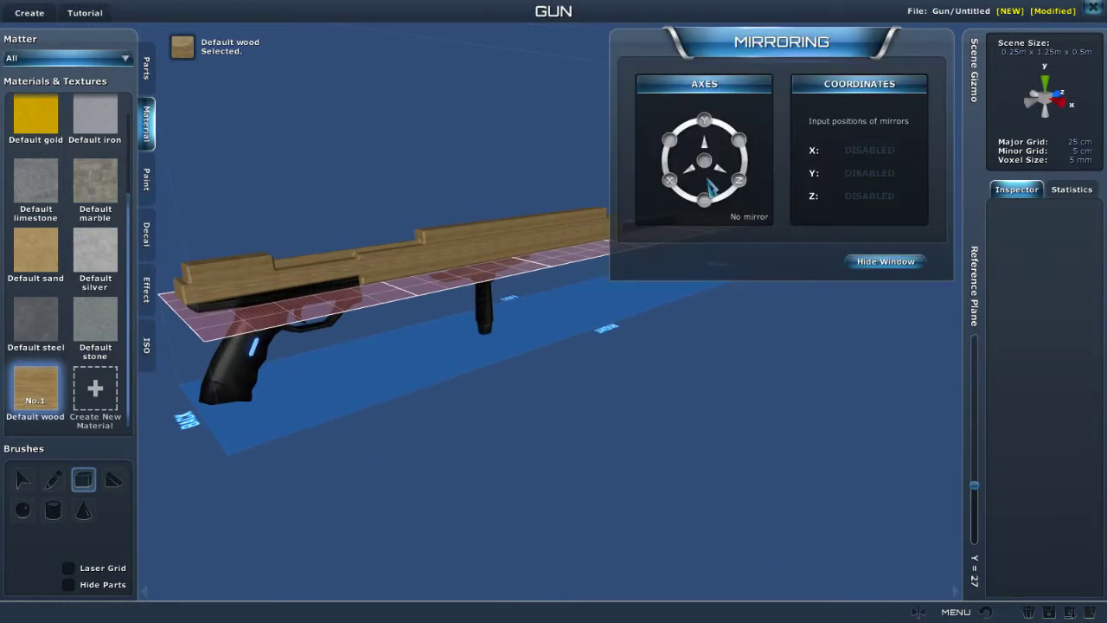
pyautogui.moveTo(601, 271); pyautogui.dragTo(686, 335)
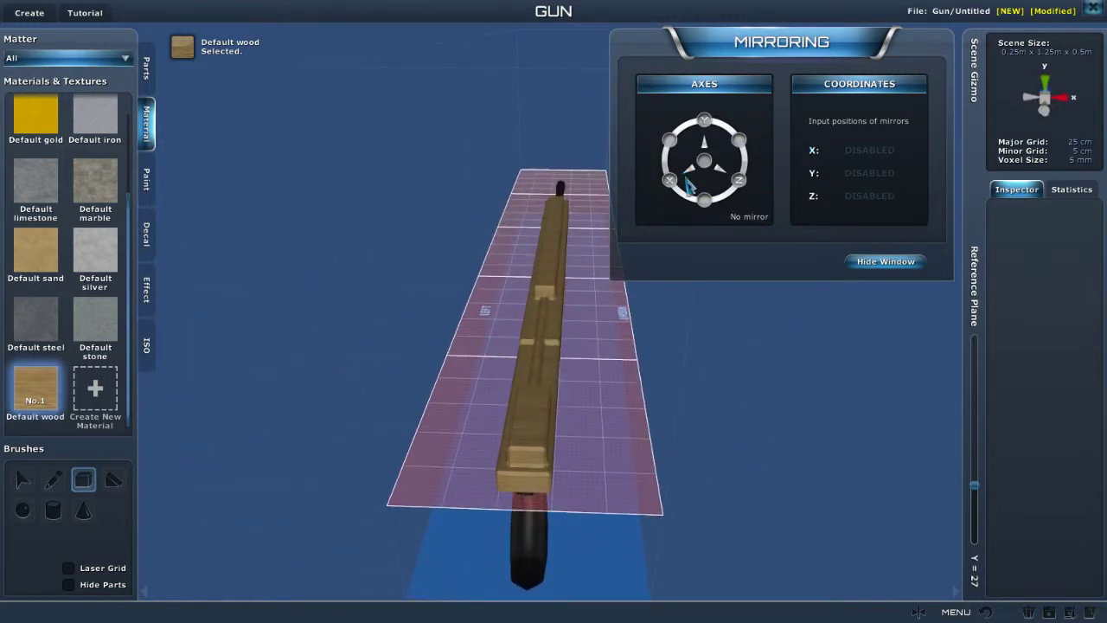
pyautogui.click(670, 181)
# Build a thin Default wood panel, mirrored on both sides of the body, between the two grips.
pyautogui.moveTo(647, 382); pyautogui.dragTo(605, 386)
pyautogui.moveTo(476, 340); pyautogui.dragTo(498, 316)
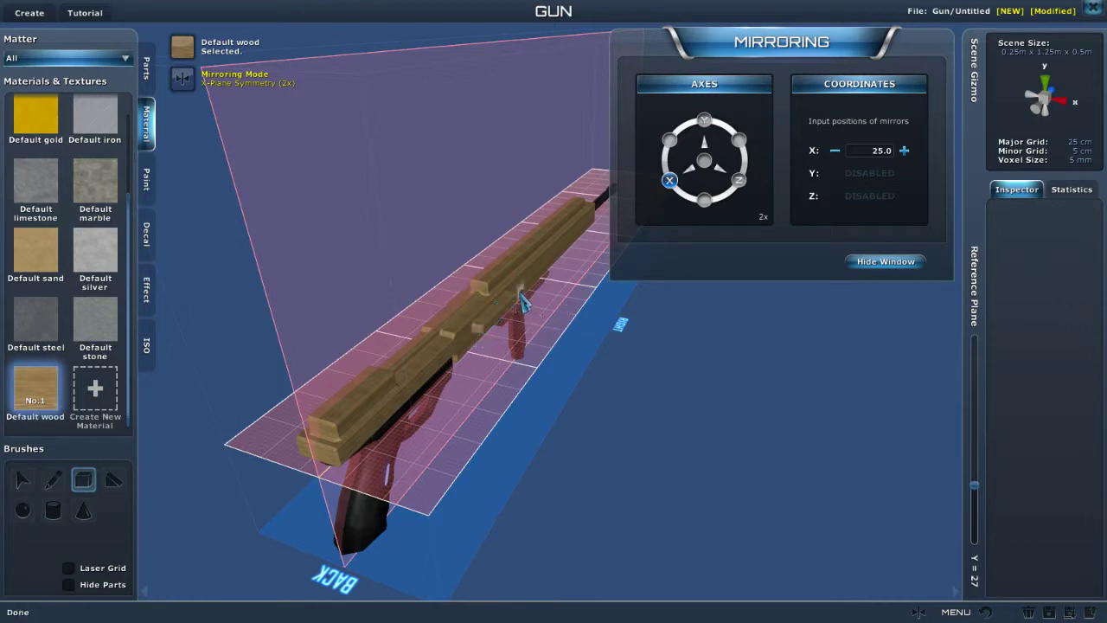
pyautogui.moveTo(520, 294); pyautogui.dragTo(427, 353)
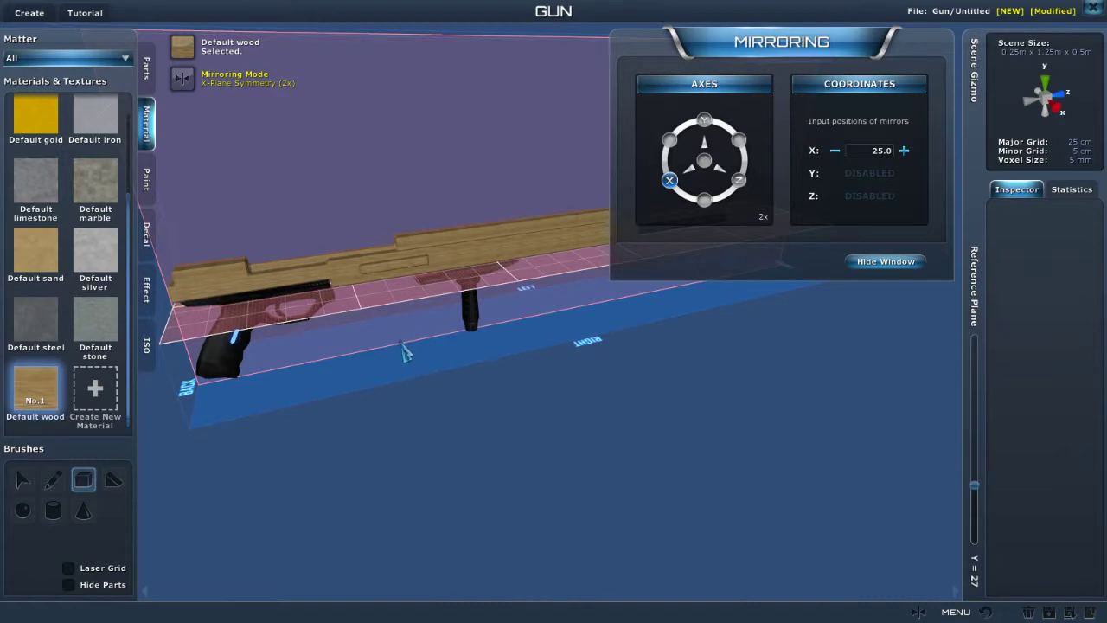
pyautogui.moveTo(414, 329); pyautogui.dragTo(516, 330)
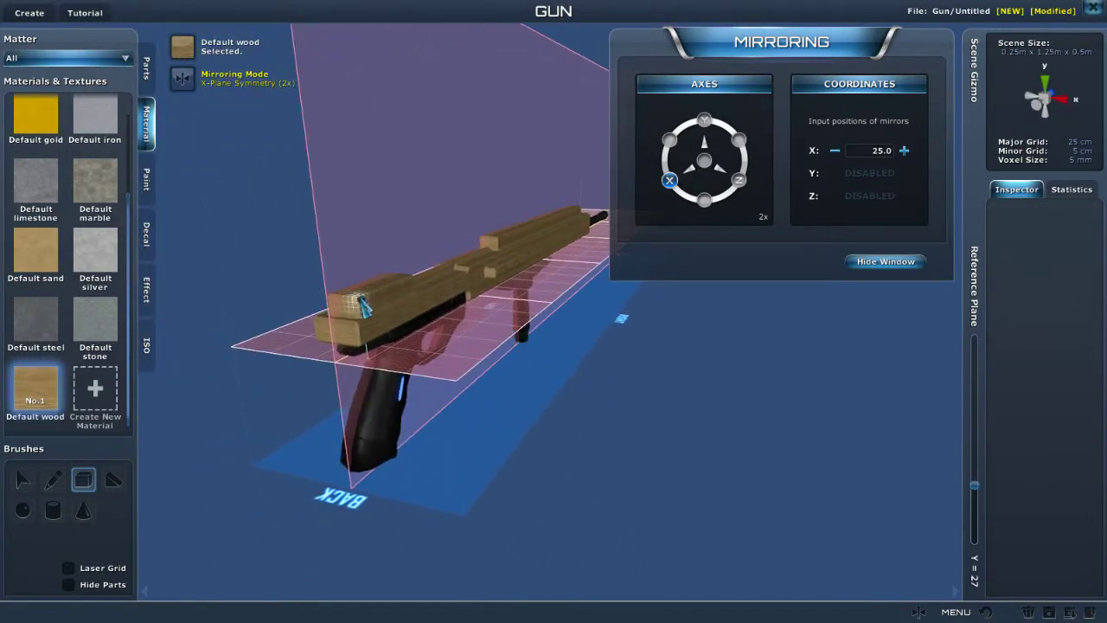
# Add mirrored Default wood strips along both sides of the raised rear block.
pyautogui.moveTo(363, 304); pyautogui.dragTo(427, 294)
pyautogui.moveTo(400, 342); pyautogui.dragTo(454, 333)
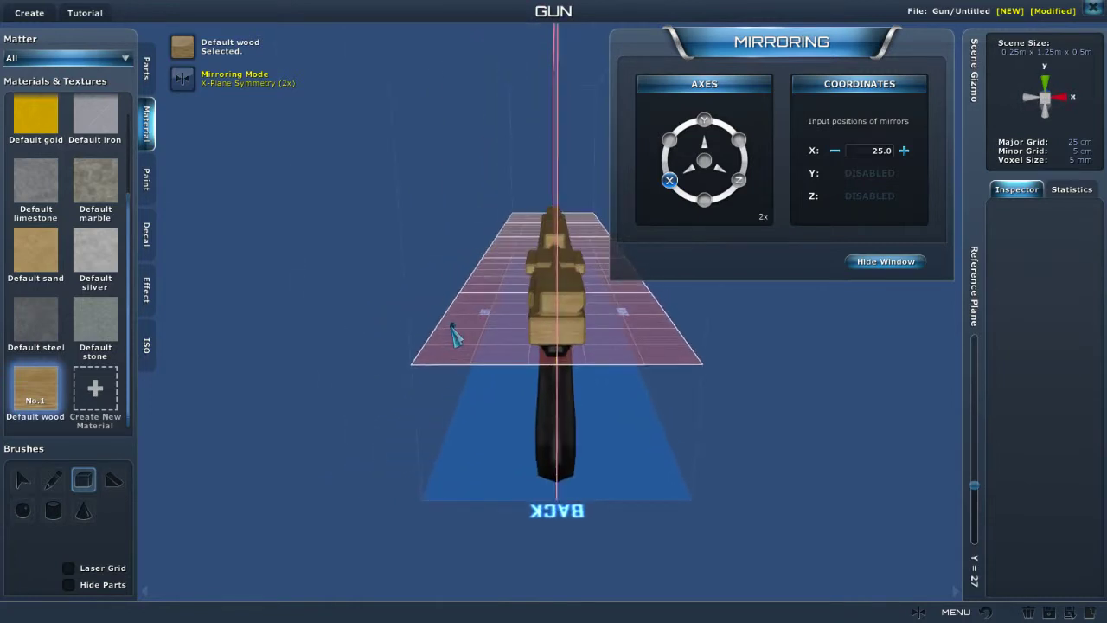
pyautogui.moveTo(550, 317); pyautogui.dragTo(561, 322)
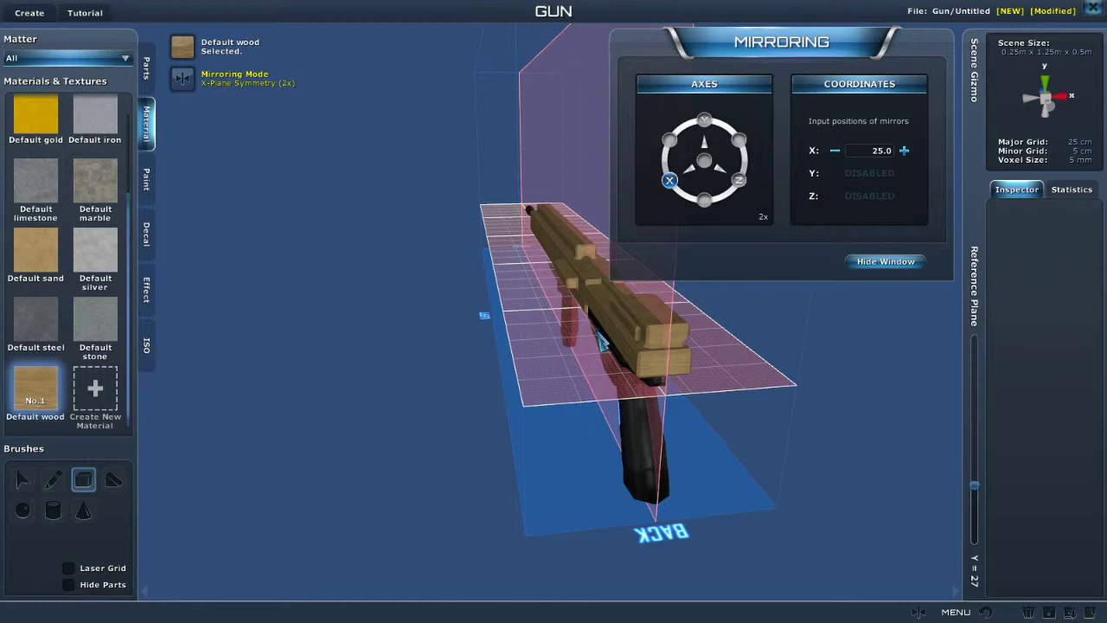
pyautogui.moveTo(724, 398); pyautogui.dragTo(697, 401)
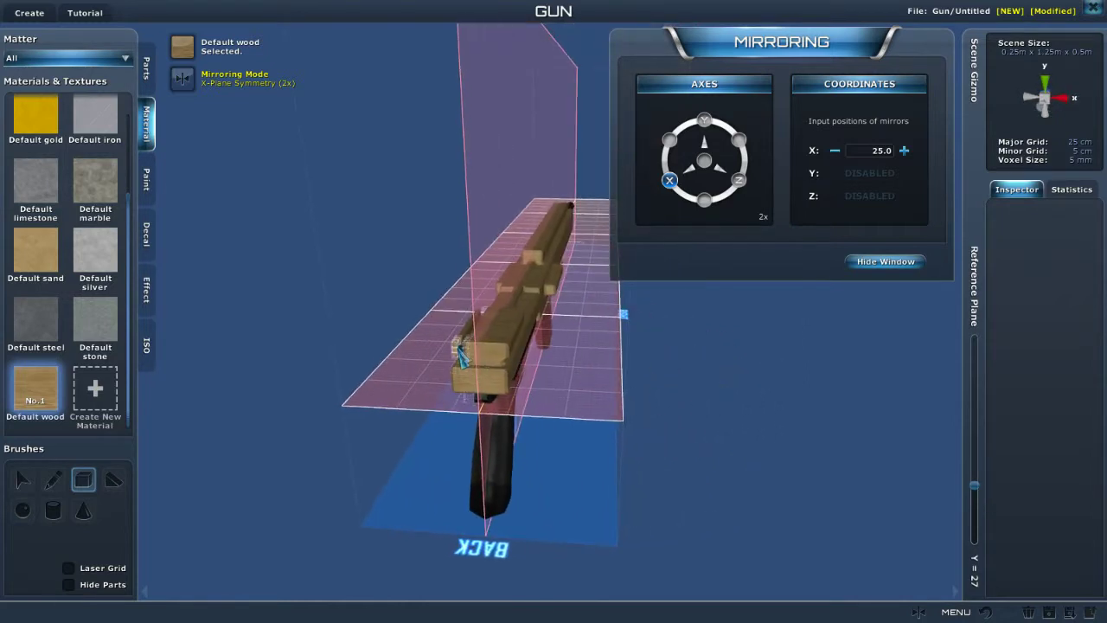
pyautogui.moveTo(461, 356)
pyautogui.mouseDown()
pyautogui.moveTo(484, 319)
pyautogui.moveTo(507, 386)
pyautogui.moveTo(524, 377)
pyautogui.moveTo(511, 369)
pyautogui.moveTo(522, 403)
pyautogui.moveTo(418, 391)
pyautogui.moveTo(463, 394)
pyautogui.mouseUp()
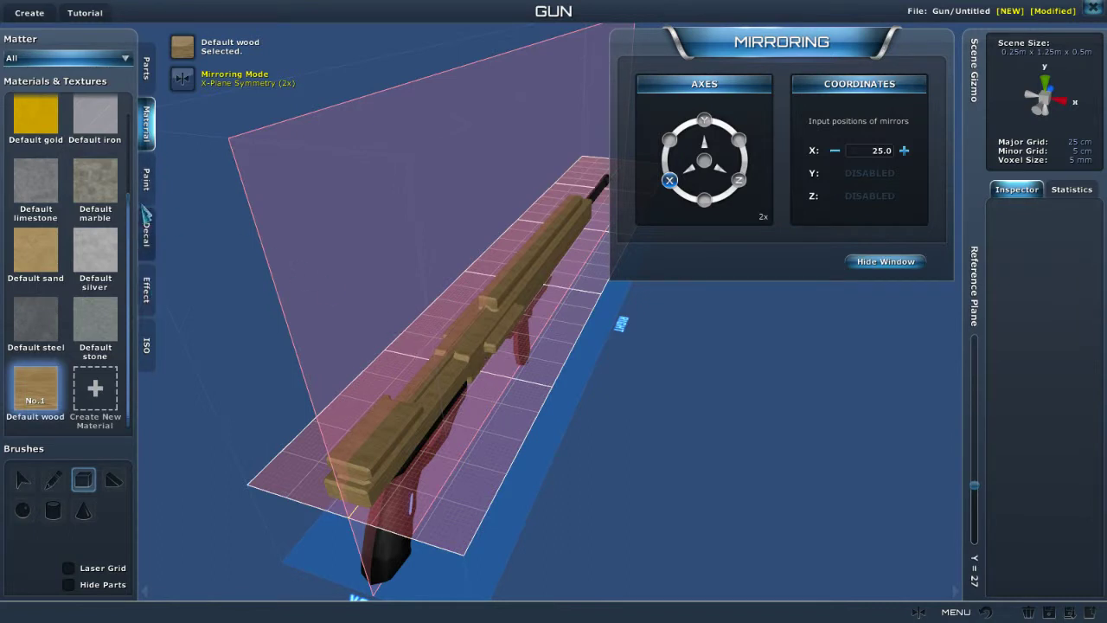
# Switch to painting the wooden body and choose the airbrush.
pyautogui.click(146, 200)
pyautogui.click(126, 157)
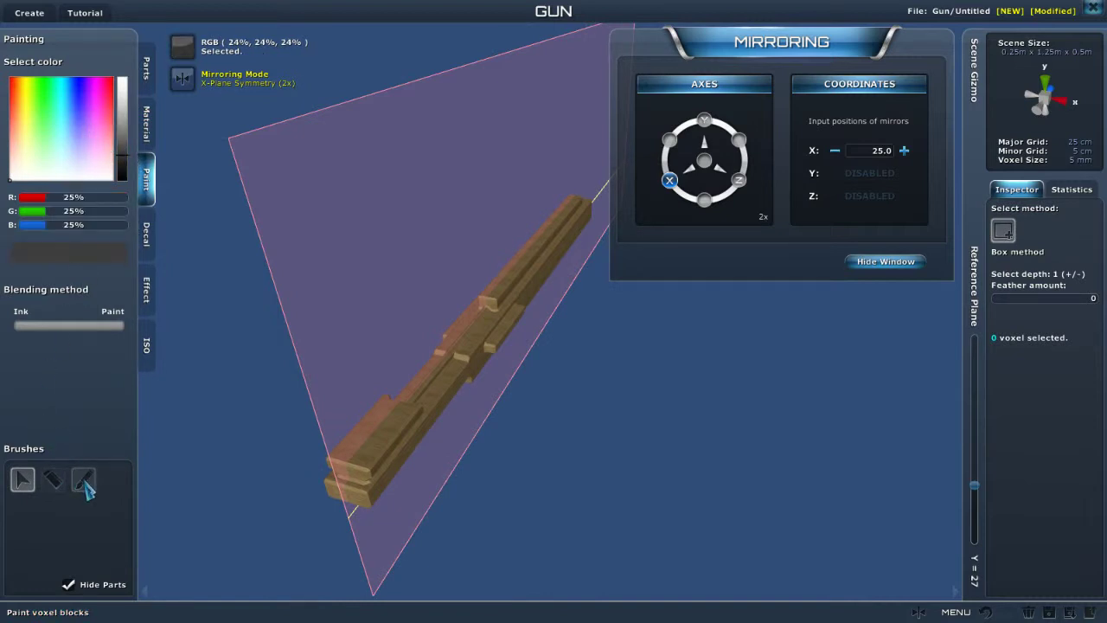
pyautogui.click(56, 486)
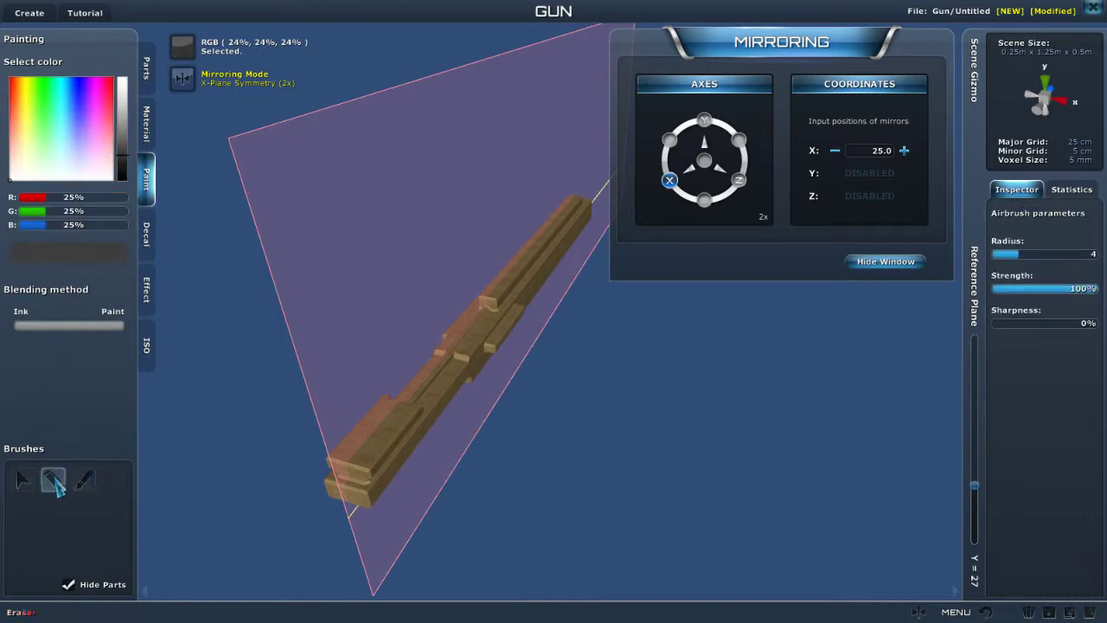
pyautogui.click(84, 481)
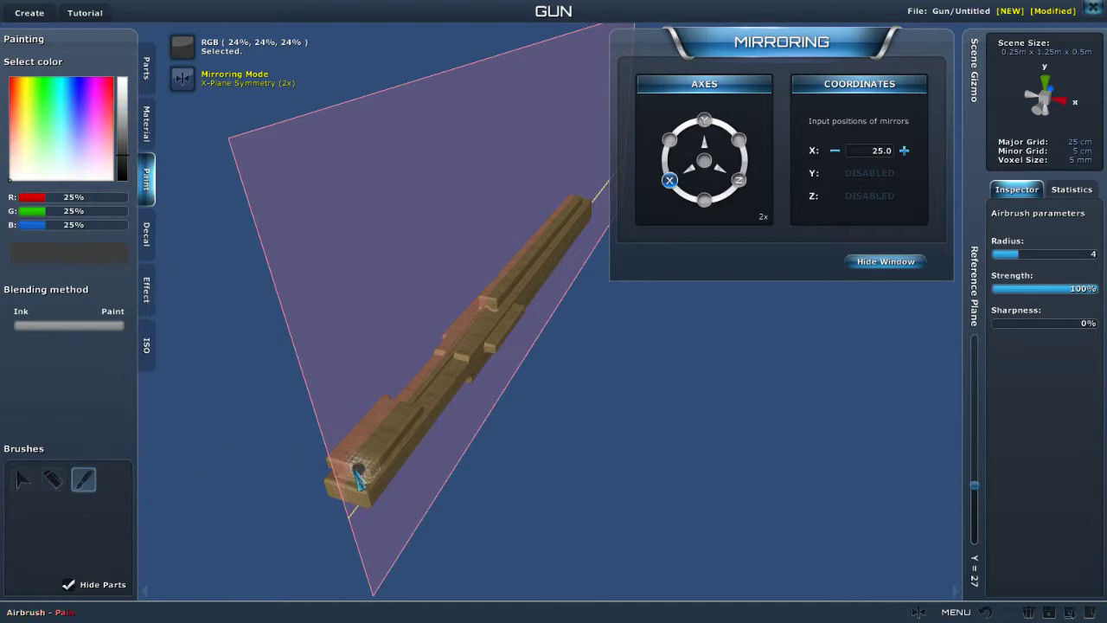
# Airbrush camouflage patches over the body in dark grey and in dark green, RGB 4%, 25%, 4%.
pyautogui.moveTo(366, 457)
pyautogui.mouseDown()
pyautogui.moveTo(391, 452)
pyautogui.moveTo(380, 428)
pyautogui.moveTo(388, 372)
pyautogui.moveTo(389, 486)
pyautogui.moveTo(407, 433)
pyautogui.moveTo(672, 250)
pyautogui.moveTo(487, 346)
pyautogui.moveTo(520, 218)
pyautogui.moveTo(563, 292)
pyautogui.moveTo(698, 366)
pyautogui.moveTo(536, 285)
pyautogui.moveTo(551, 192)
pyautogui.mouseUp()
pyautogui.moveTo(583, 469)
pyautogui.mouseDown()
pyautogui.moveTo(678, 430)
pyautogui.moveTo(571, 462)
pyautogui.moveTo(519, 442)
pyautogui.moveTo(567, 456)
pyautogui.mouseUp()
pyautogui.click(45, 92)
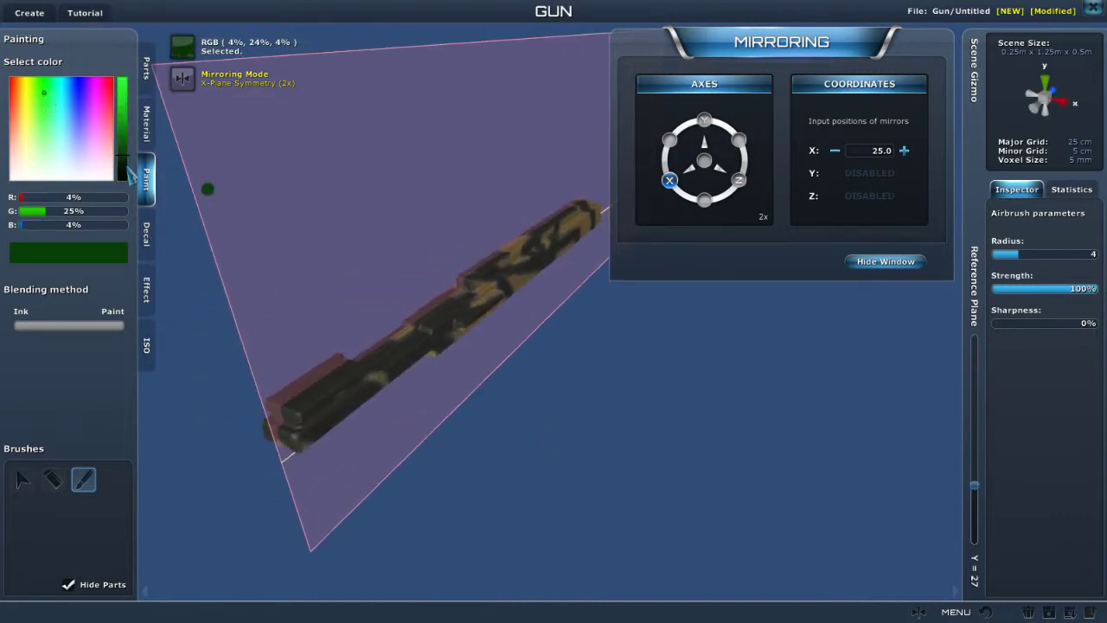
pyautogui.click(563, 218)
pyautogui.moveTo(571, 229)
pyautogui.mouseDown()
pyautogui.moveTo(497, 277)
pyautogui.moveTo(514, 258)
pyautogui.moveTo(338, 420)
pyautogui.moveTo(366, 403)
pyautogui.mouseUp()
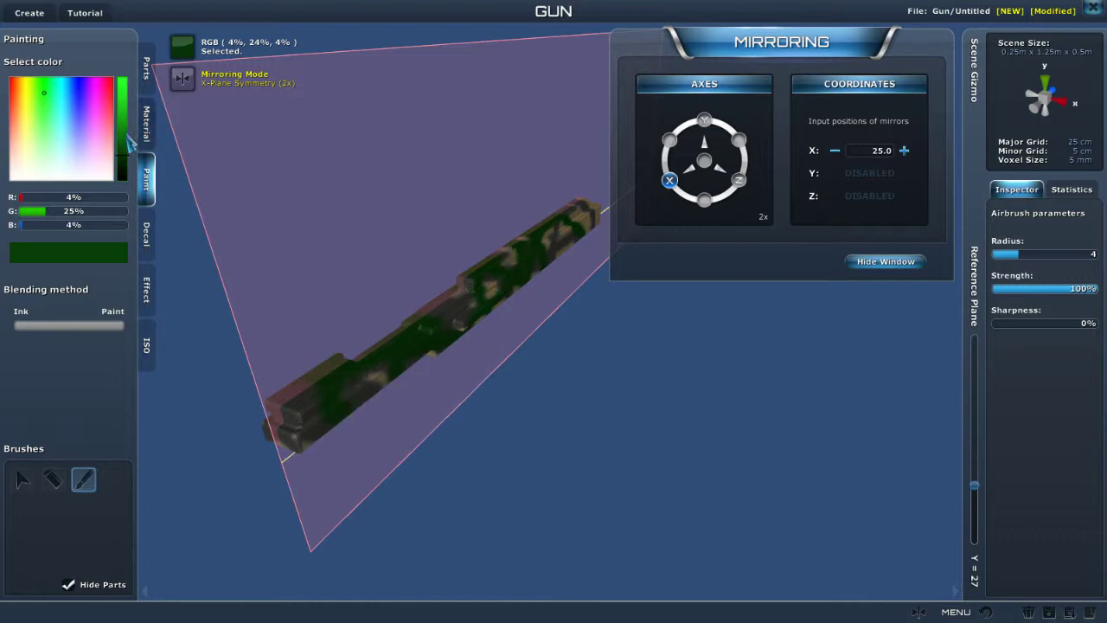
# Airbrush more camouflage patches in light blue, RGB 46%, 55%, 75%, and bright green, RGB 38%, 75%, 20%.
pyautogui.click(74, 140)
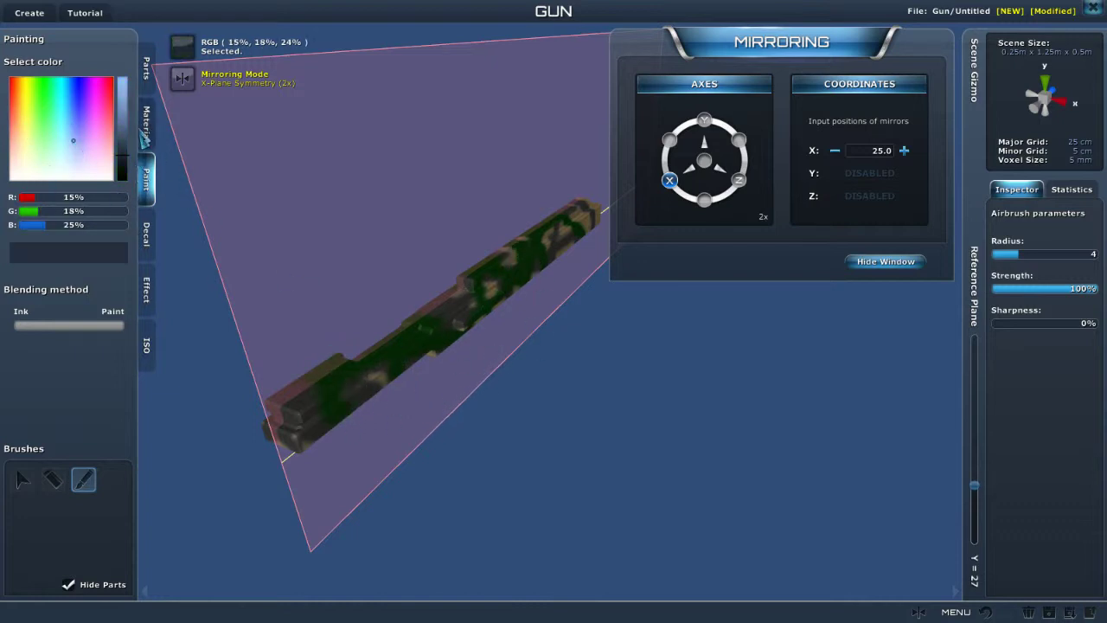
pyautogui.click(122, 103)
pyautogui.moveTo(540, 327)
pyautogui.mouseDown()
pyautogui.moveTo(519, 279)
pyautogui.moveTo(289, 340)
pyautogui.moveTo(398, 446)
pyautogui.moveTo(424, 198)
pyautogui.moveTo(571, 373)
pyautogui.moveTo(513, 327)
pyautogui.moveTo(485, 223)
pyautogui.mouseUp()
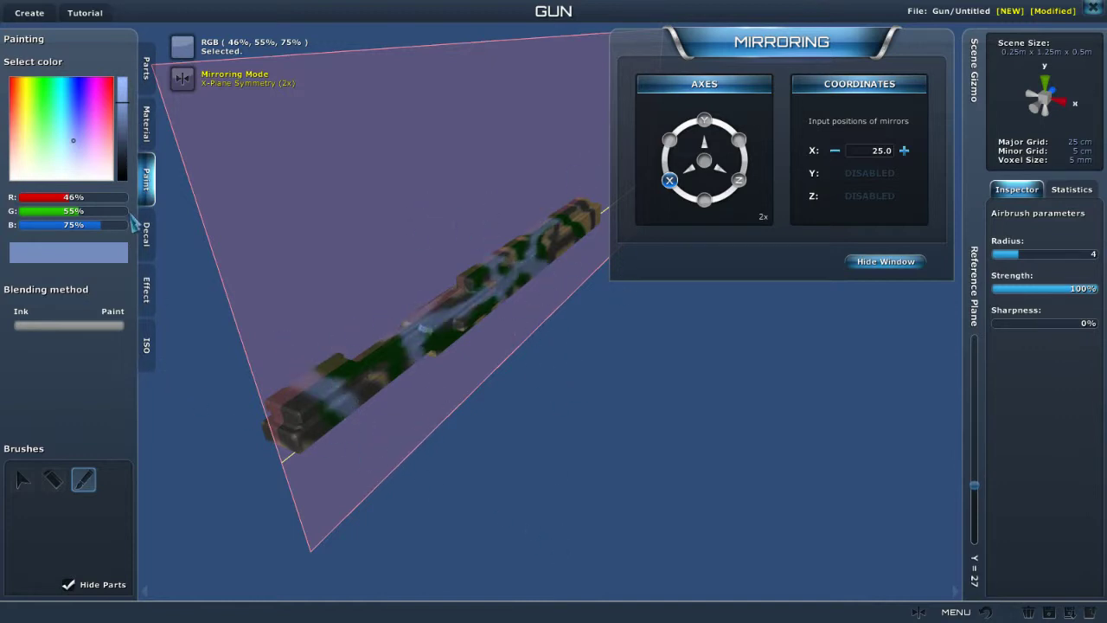
pyautogui.click(38, 104)
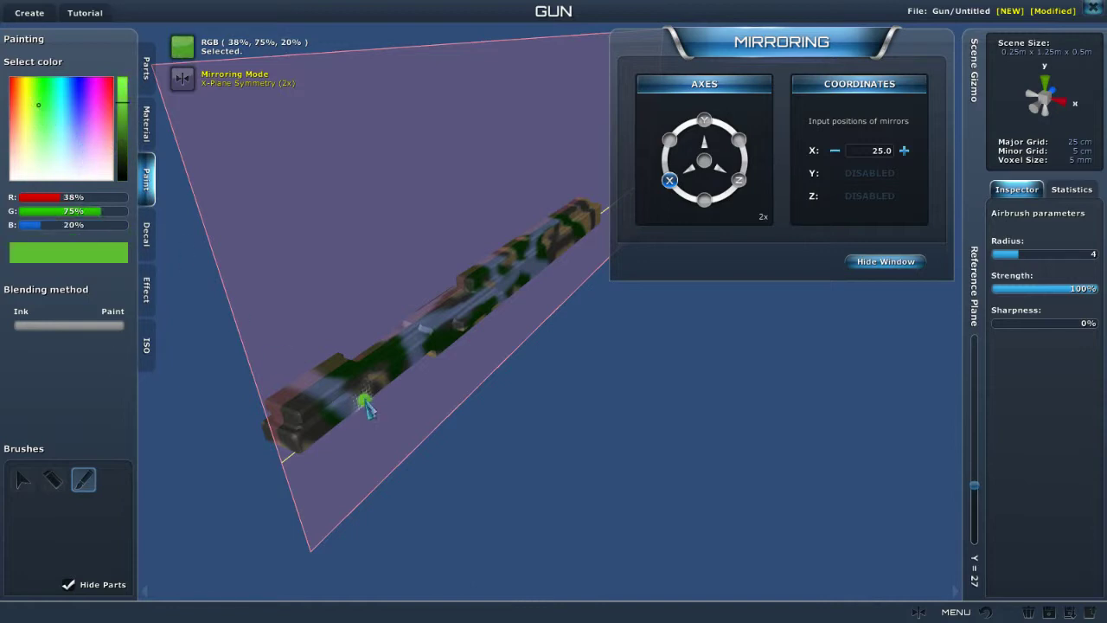
pyautogui.moveTo(356, 399)
pyautogui.mouseDown()
pyautogui.moveTo(354, 424)
pyautogui.moveTo(566, 314)
pyautogui.moveTo(482, 388)
pyautogui.moveTo(642, 211)
pyautogui.moveTo(479, 281)
pyautogui.mouseUp()
pyautogui.moveTo(560, 316); pyautogui.dragTo(637, 435)
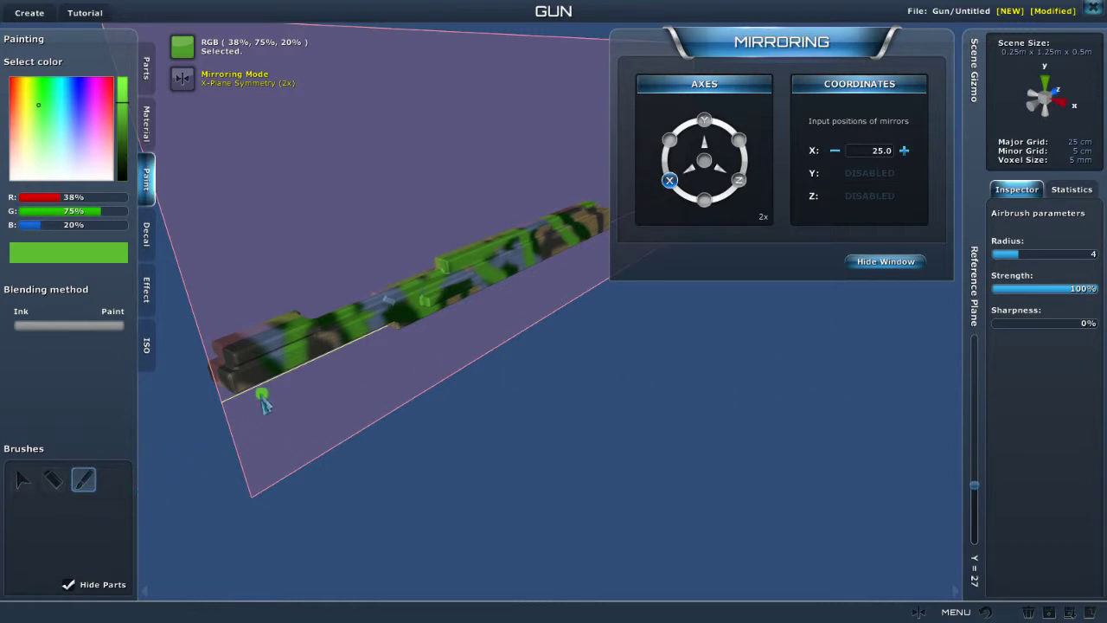
# Airbrush the whole body, including its end and underside, in light grey, RGB 75%, 75%, 75%.
pyautogui.scroll(1, 262, 395)
pyautogui.scroll(-1, 262, 395)
pyautogui.moveTo(63, 104); pyautogui.dragTo(108, 197)
pyautogui.moveTo(242, 385)
pyautogui.mouseDown()
pyautogui.moveTo(251, 364)
pyautogui.moveTo(264, 388)
pyautogui.moveTo(271, 372)
pyautogui.moveTo(313, 371)
pyautogui.moveTo(348, 297)
pyautogui.moveTo(303, 388)
pyautogui.moveTo(420, 344)
pyautogui.moveTo(285, 329)
pyautogui.moveTo(397, 282)
pyautogui.moveTo(363, 315)
pyautogui.moveTo(502, 246)
pyautogui.moveTo(383, 265)
pyautogui.moveTo(546, 227)
pyautogui.moveTo(457, 263)
pyautogui.moveTo(501, 266)
pyautogui.moveTo(431, 296)
pyautogui.moveTo(467, 307)
pyautogui.mouseUp()
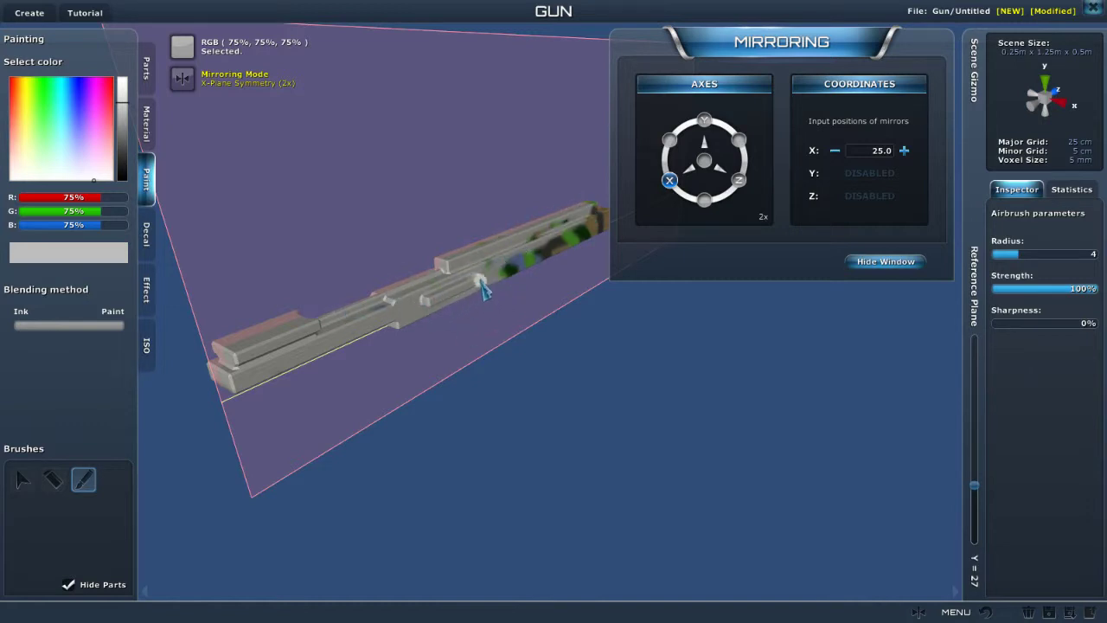
pyautogui.moveTo(531, 330)
pyautogui.mouseDown()
pyautogui.moveTo(446, 341)
pyautogui.moveTo(450, 258)
pyautogui.moveTo(381, 261)
pyautogui.moveTo(349, 285)
pyautogui.moveTo(564, 262)
pyautogui.moveTo(506, 254)
pyautogui.moveTo(568, 241)
pyautogui.moveTo(571, 257)
pyautogui.mouseUp()
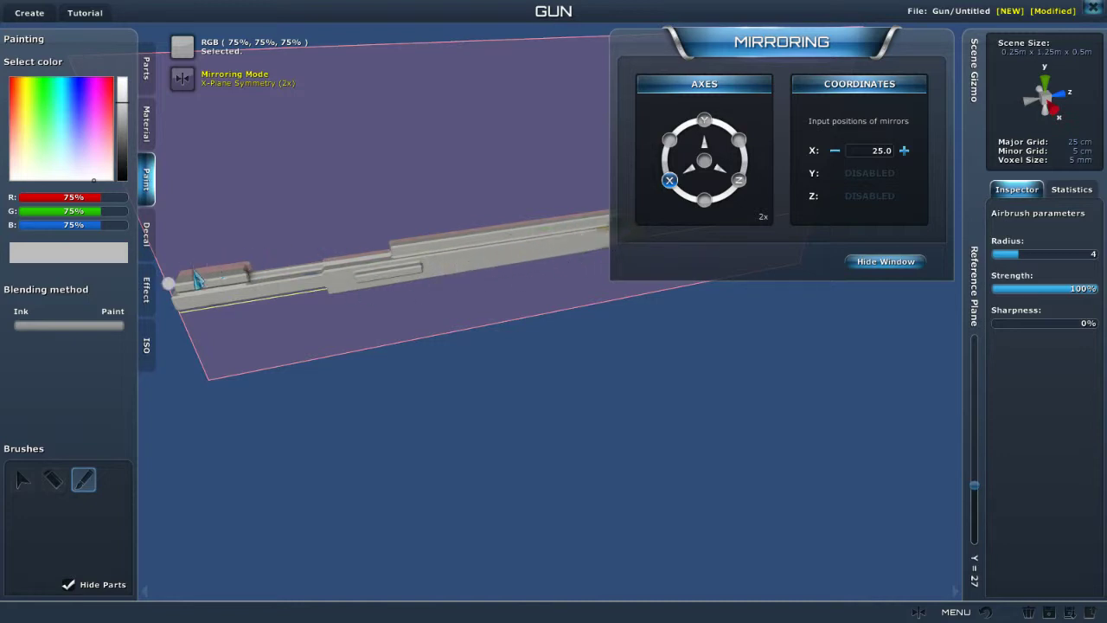
pyautogui.moveTo(204, 318)
pyautogui.mouseDown()
pyautogui.moveTo(400, 270)
pyautogui.moveTo(400, 238)
pyautogui.moveTo(239, 311)
pyautogui.moveTo(527, 321)
pyautogui.moveTo(574, 292)
pyautogui.moveTo(592, 226)
pyautogui.moveTo(606, 250)
pyautogui.moveTo(597, 277)
pyautogui.moveTo(583, 242)
pyautogui.moveTo(561, 257)
pyautogui.moveTo(588, 250)
pyautogui.moveTo(568, 267)
pyautogui.moveTo(596, 329)
pyautogui.moveTo(667, 239)
pyautogui.moveTo(754, 347)
pyautogui.moveTo(539, 361)
pyautogui.moveTo(582, 366)
pyautogui.moveTo(527, 123)
pyautogui.moveTo(467, 130)
pyautogui.mouseUp()
pyautogui.moveTo(502, 165)
pyautogui.mouseDown()
pyautogui.moveTo(579, 278)
pyautogui.moveTo(464, 165)
pyautogui.moveTo(405, 40)
pyautogui.moveTo(403, 67)
pyautogui.moveTo(461, 154)
pyautogui.moveTo(428, 139)
pyautogui.mouseUp()
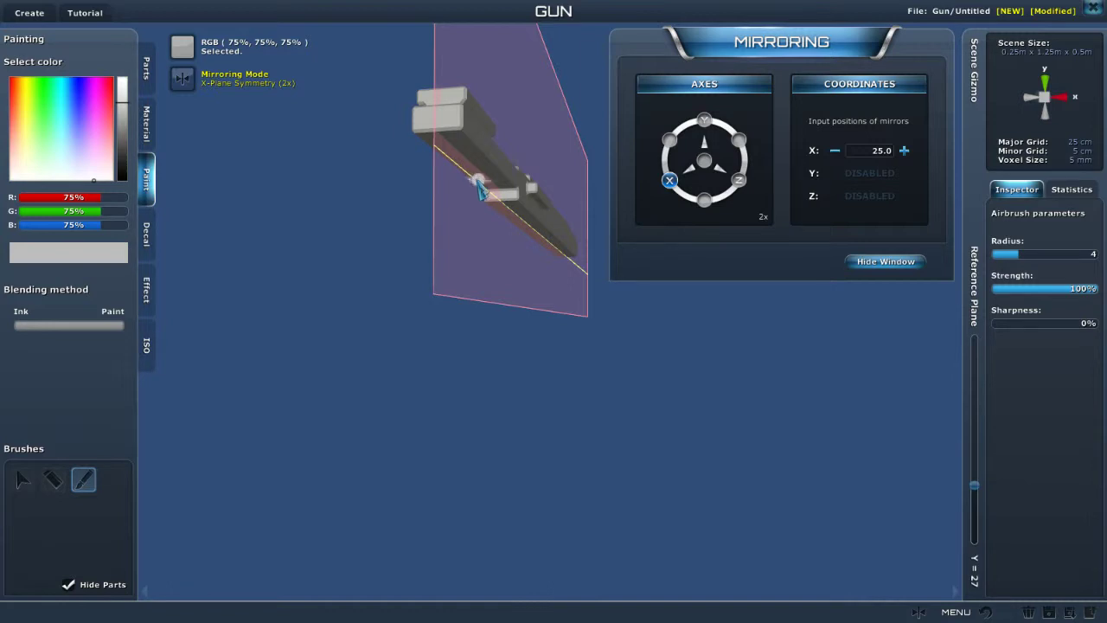
pyautogui.moveTo(477, 180); pyautogui.dragTo(354, 221)
# Airbrush an orange band, RGB 75%, 41%, 16%, around the body above the front grip.
pyautogui.click(15, 100)
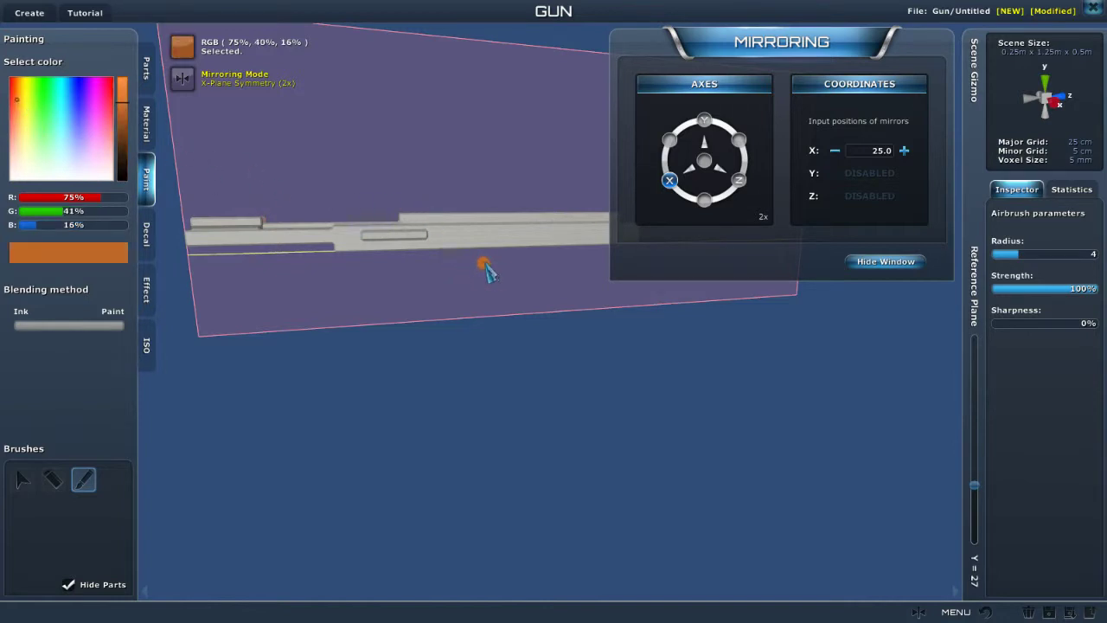
pyautogui.moveTo(483, 260)
pyautogui.mouseDown()
pyautogui.moveTo(486, 168)
pyautogui.moveTo(507, 267)
pyautogui.moveTo(507, 362)
pyautogui.mouseUp()
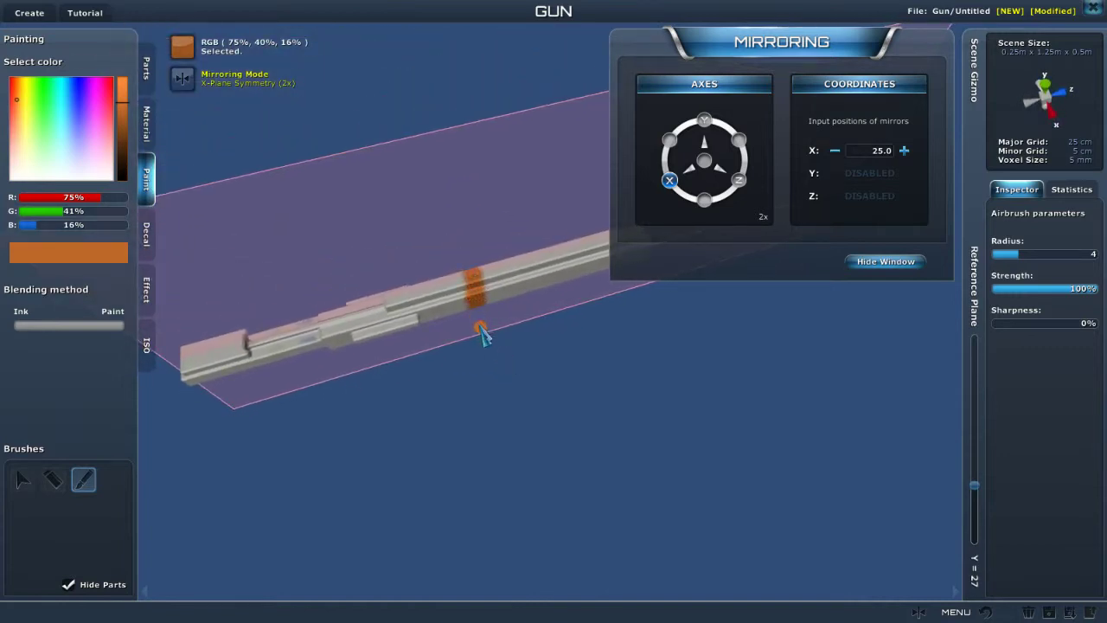
pyautogui.moveTo(481, 331)
pyautogui.mouseDown()
pyautogui.moveTo(462, 257)
pyautogui.moveTo(482, 321)
pyautogui.mouseUp()
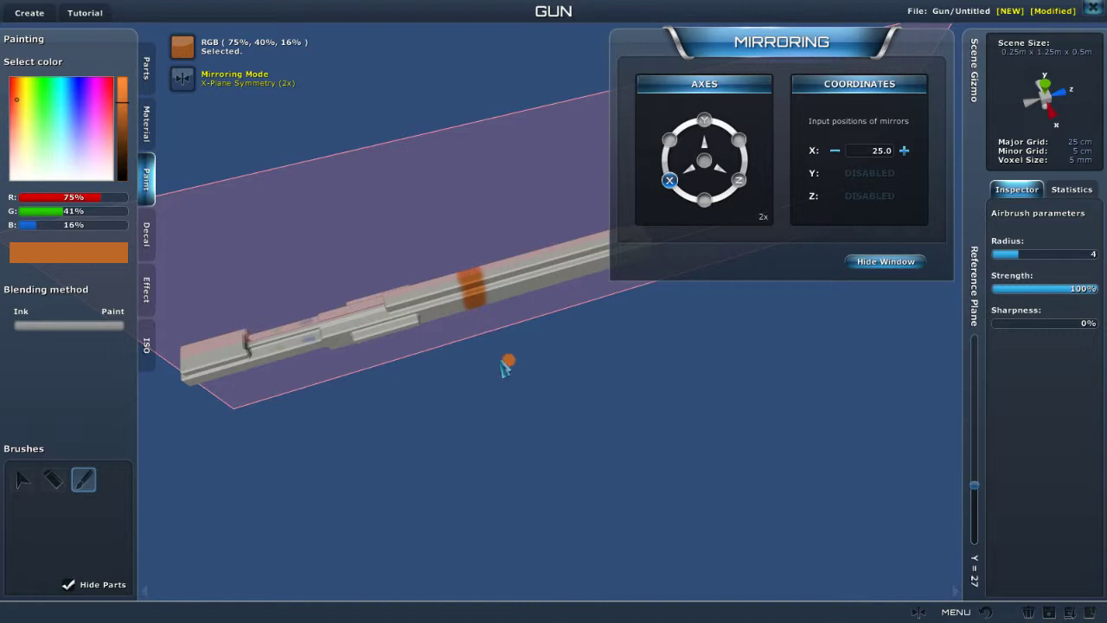
pyautogui.moveTo(510, 368); pyautogui.dragTo(490, 299)
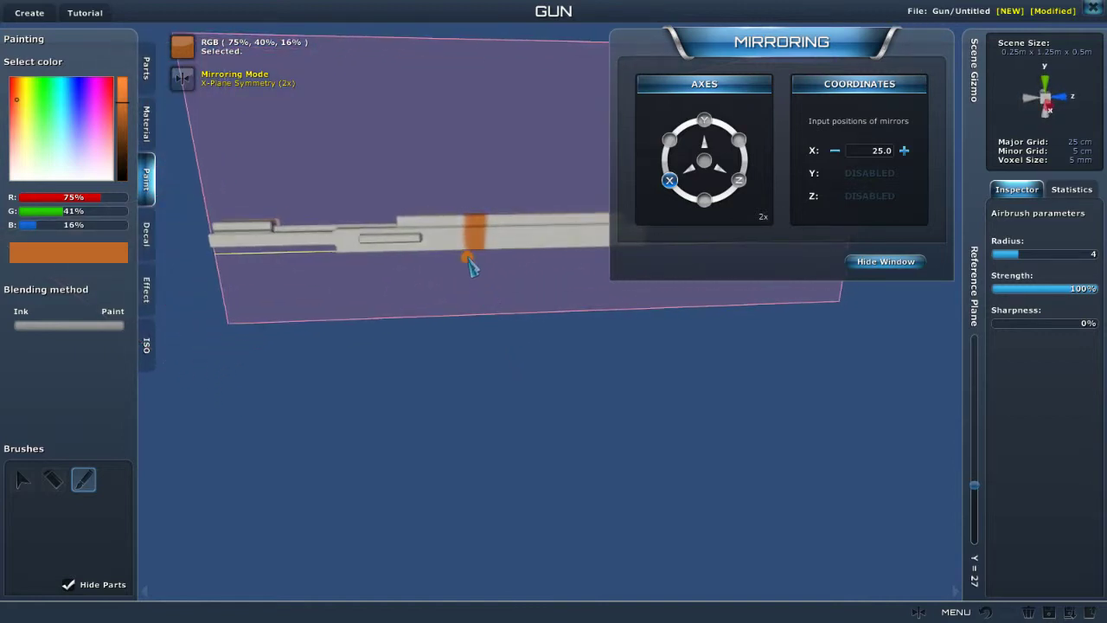
pyautogui.moveTo(468, 258); pyautogui.dragTo(468, 189)
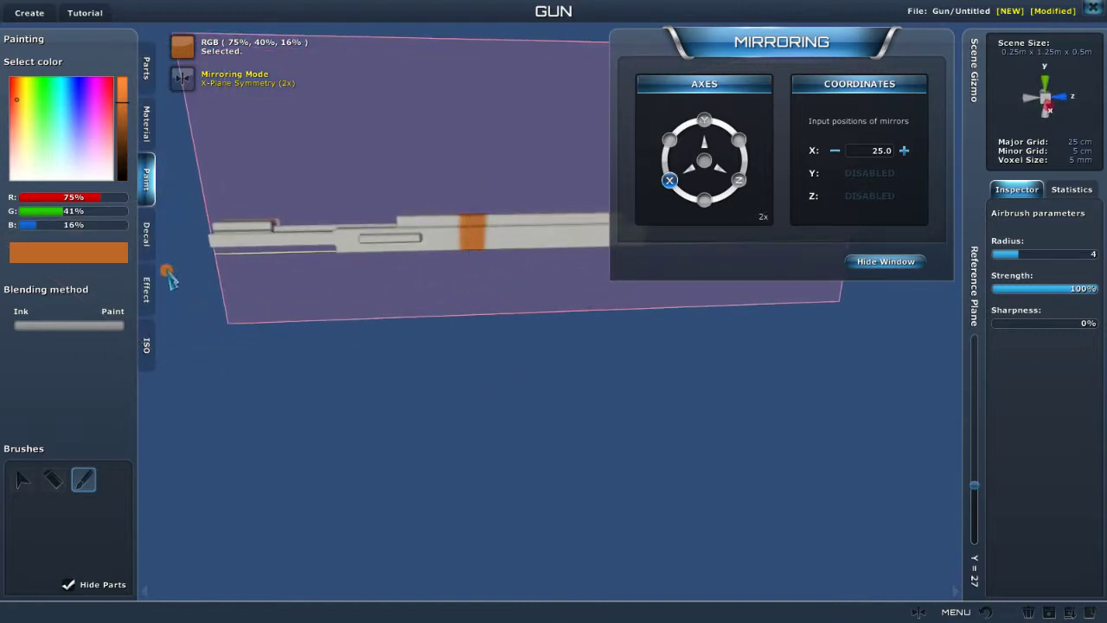
# Place the white globe-and-wreath decal on the body's side over the orange band and hide the mirroring settings.
pyautogui.click(147, 234)
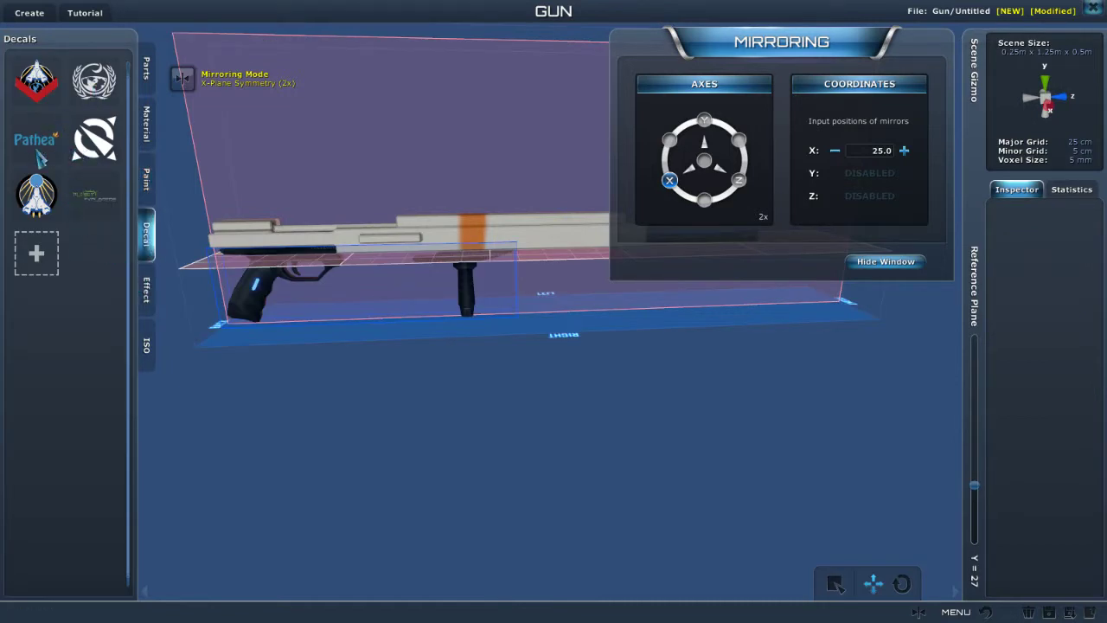
pyautogui.click(94, 82)
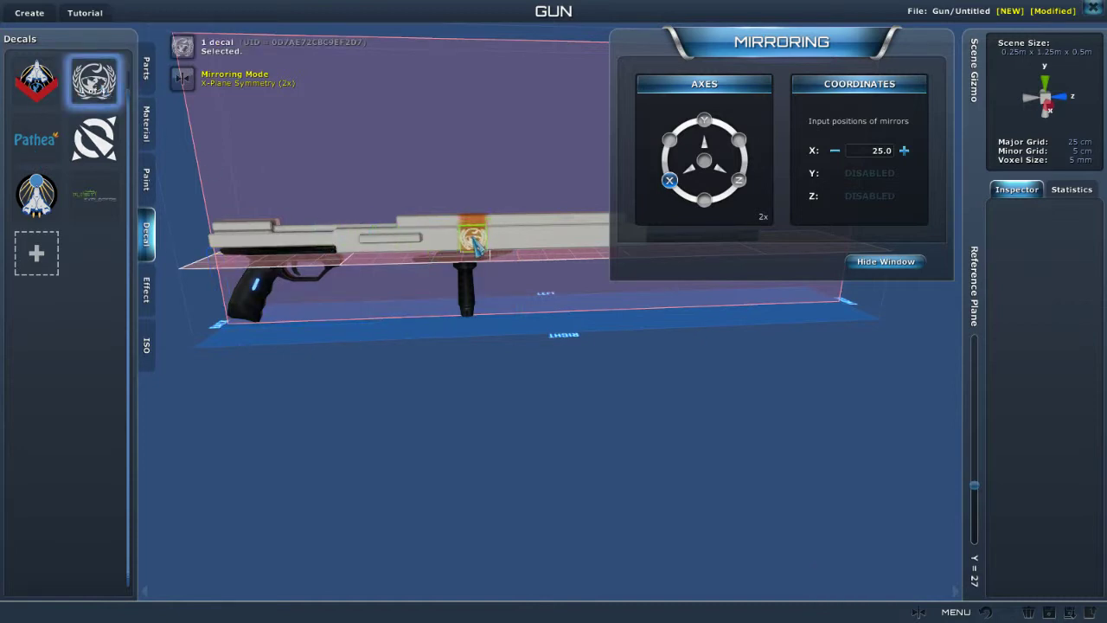
pyautogui.click(474, 247)
pyautogui.moveTo(529, 390); pyautogui.dragTo(692, 417)
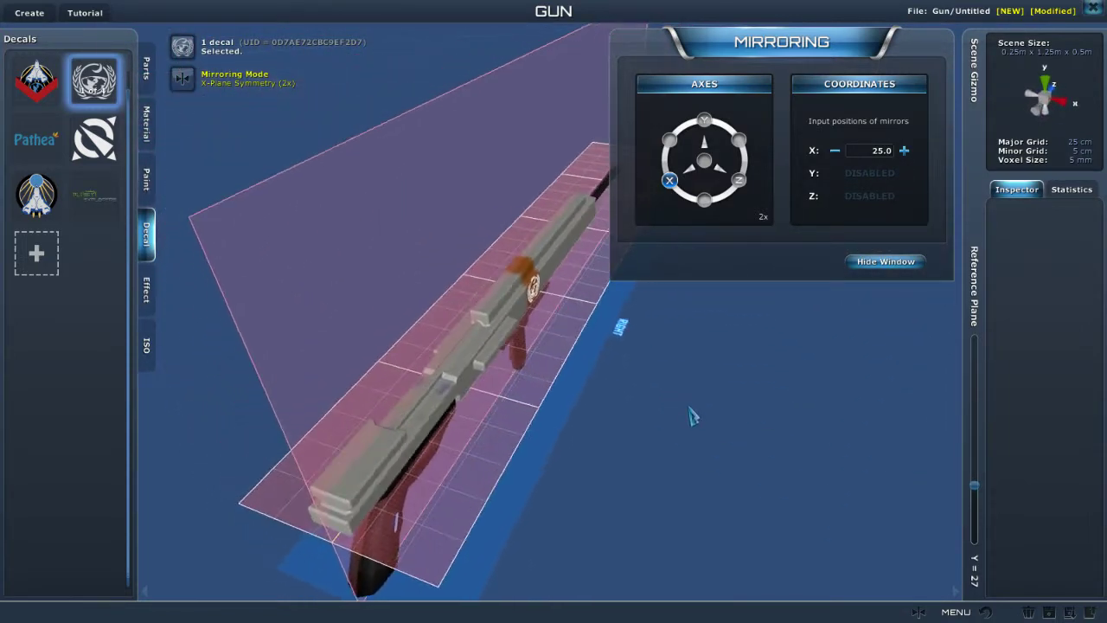
pyautogui.click(885, 261)
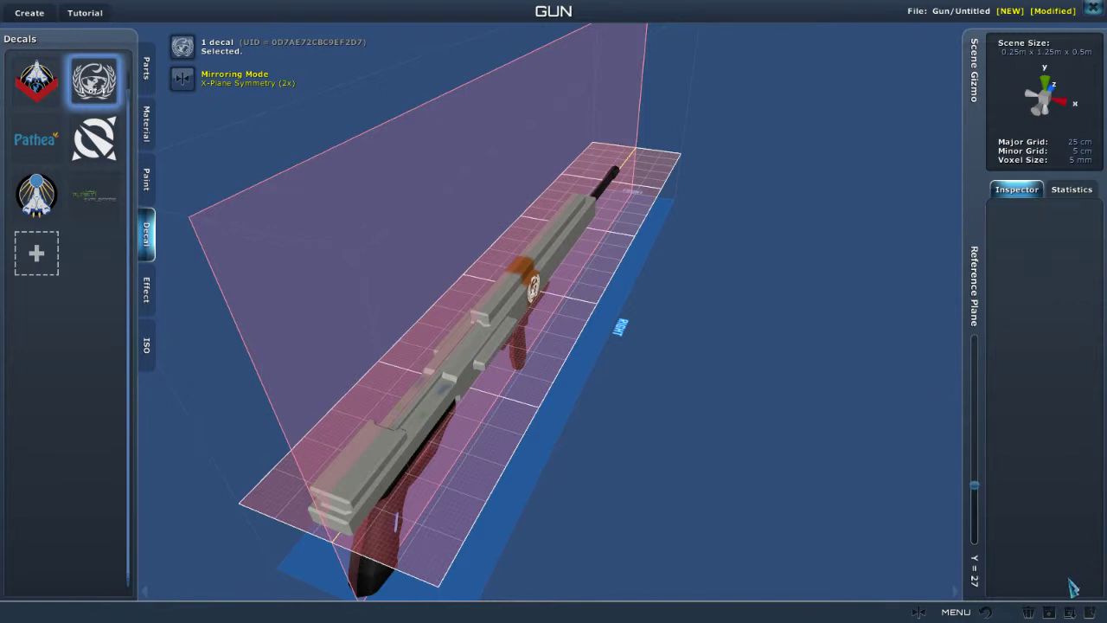
# Save the creation as Woody's Woodstick with a captured side-view icon and the author's name filled in.
pyautogui.click(1051, 611)
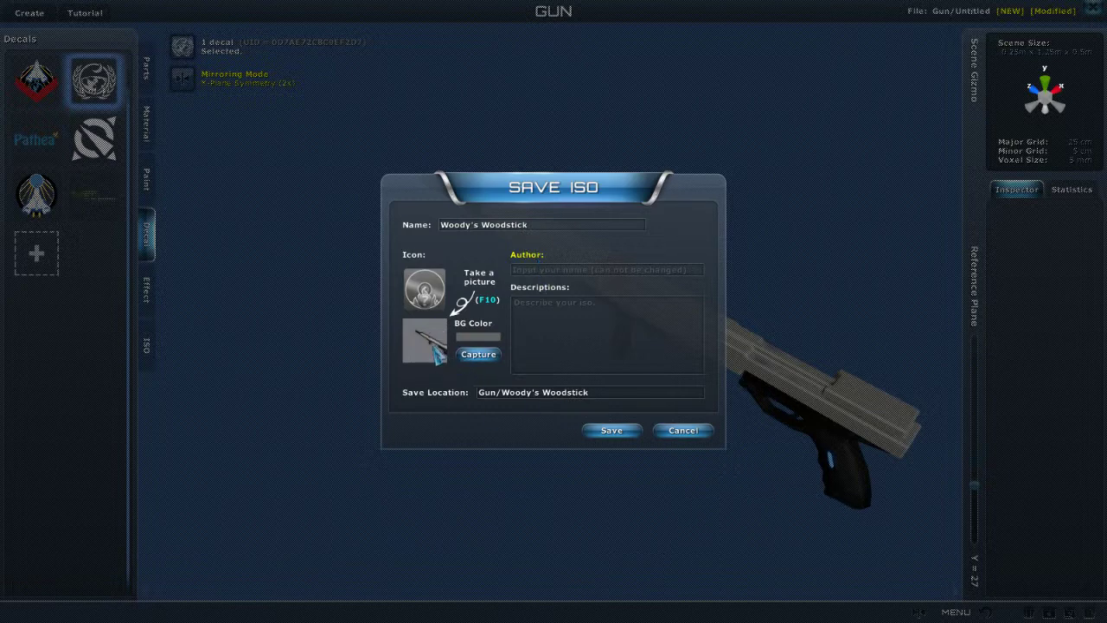
pyautogui.moveTo(701, 488); pyautogui.dragTo(489, 550)
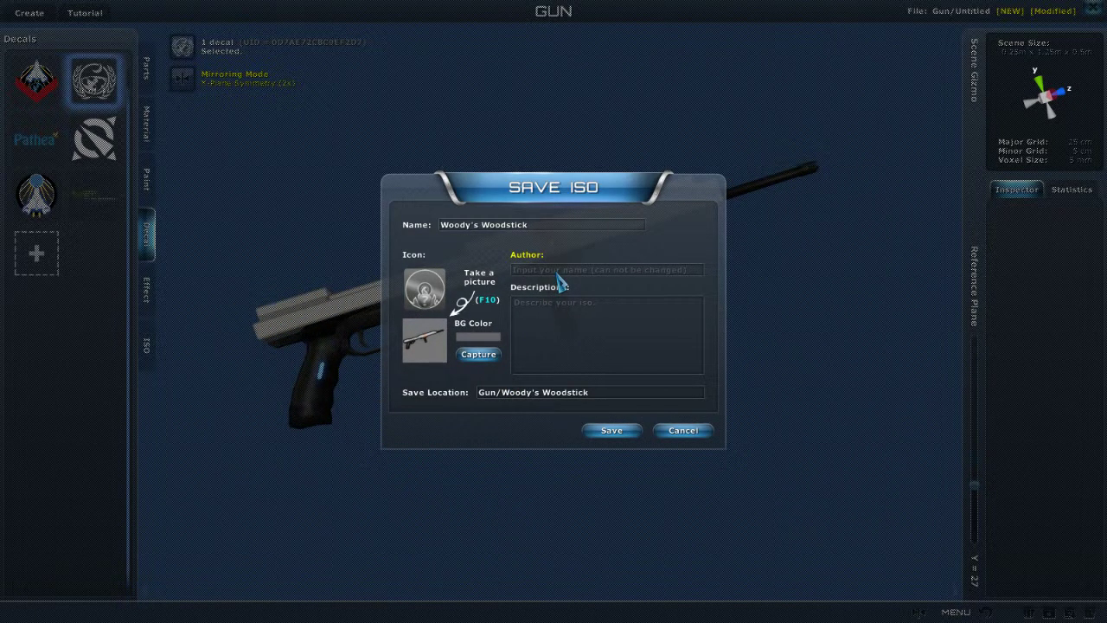
pyautogui.click(478, 350)
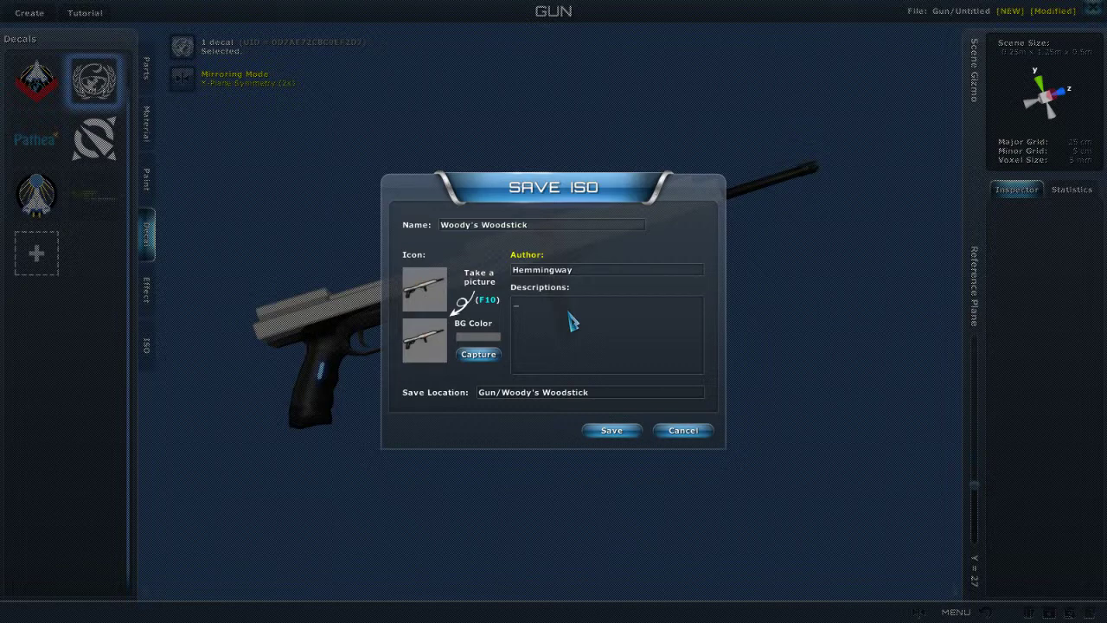
pyautogui.click(612, 431)
pyautogui.click(552, 339)
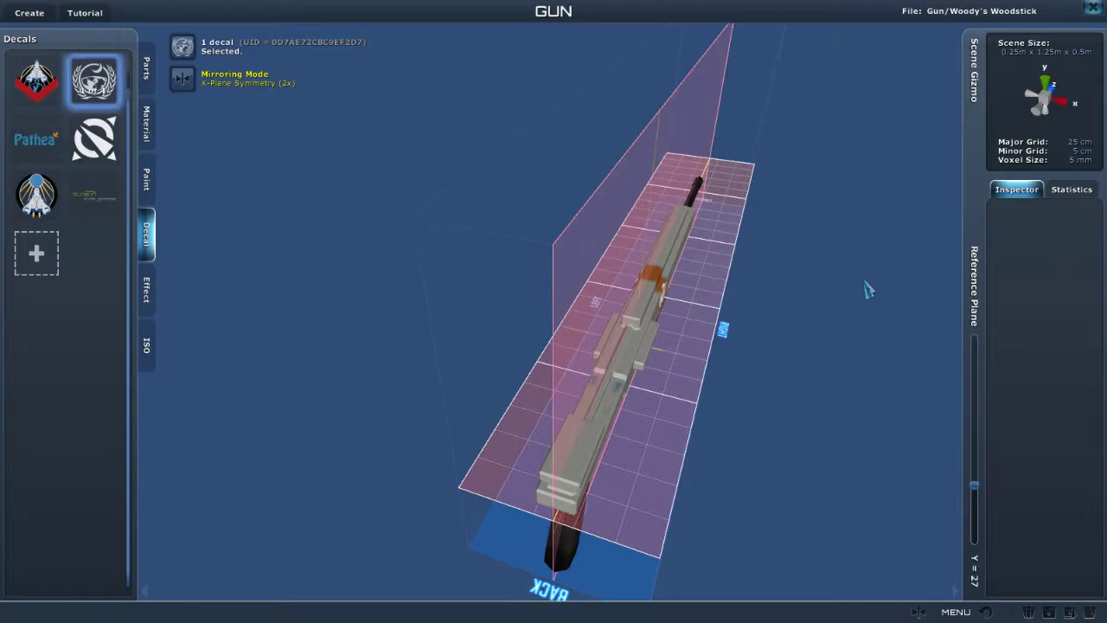
# Review the rifle's creation statistics and its full list of material costs.
pyautogui.click(1080, 191)
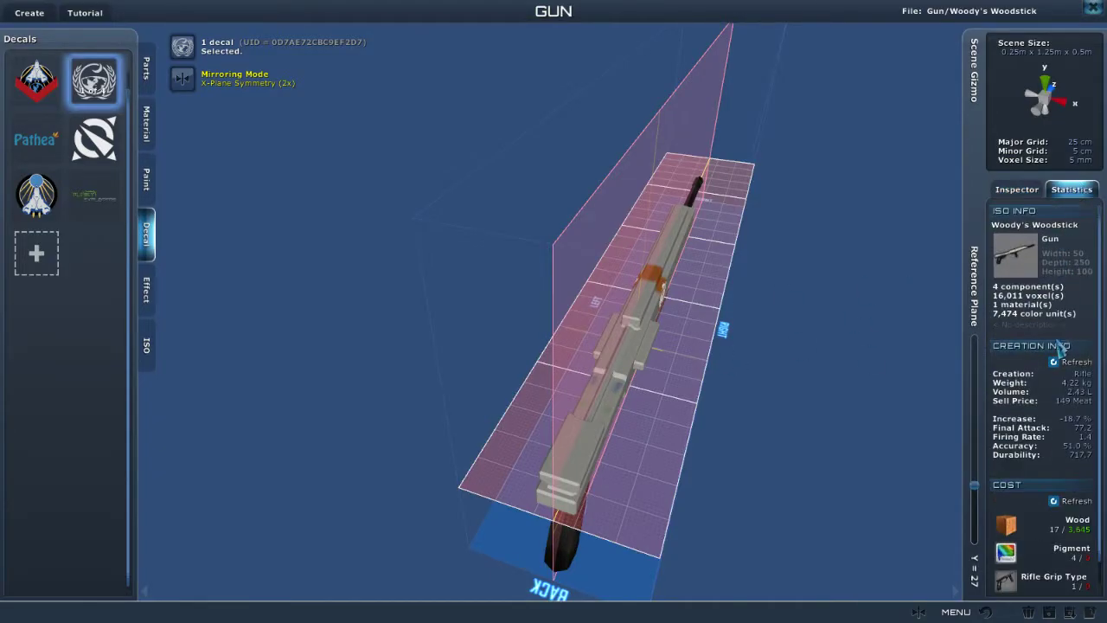
pyautogui.moveTo(789, 377); pyautogui.dragTo(717, 372)
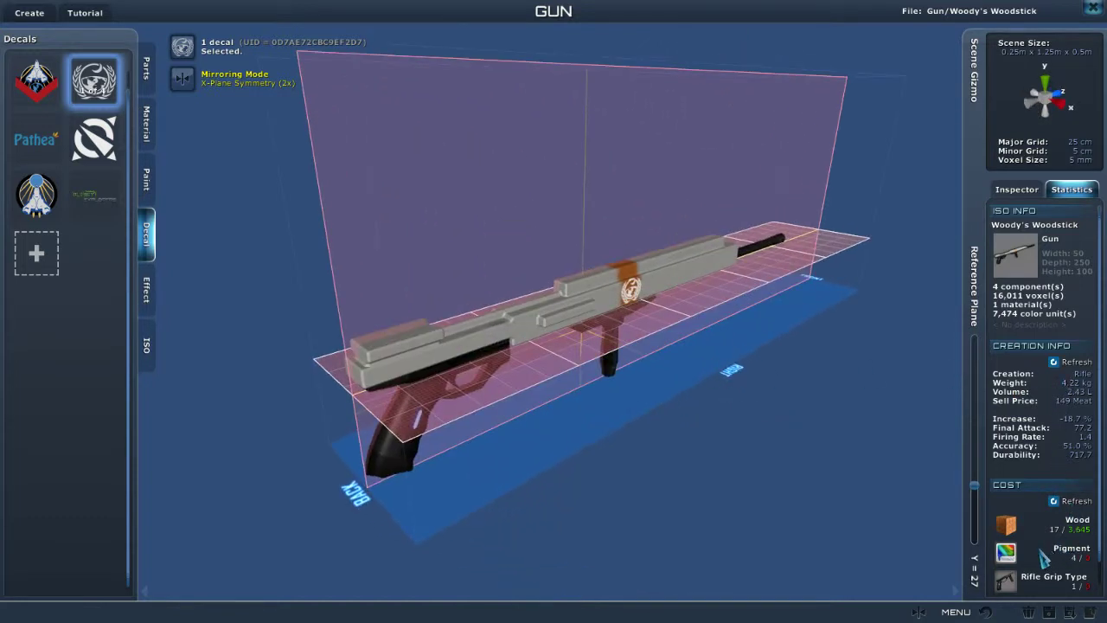
pyautogui.scroll(-3, 1072, 551)
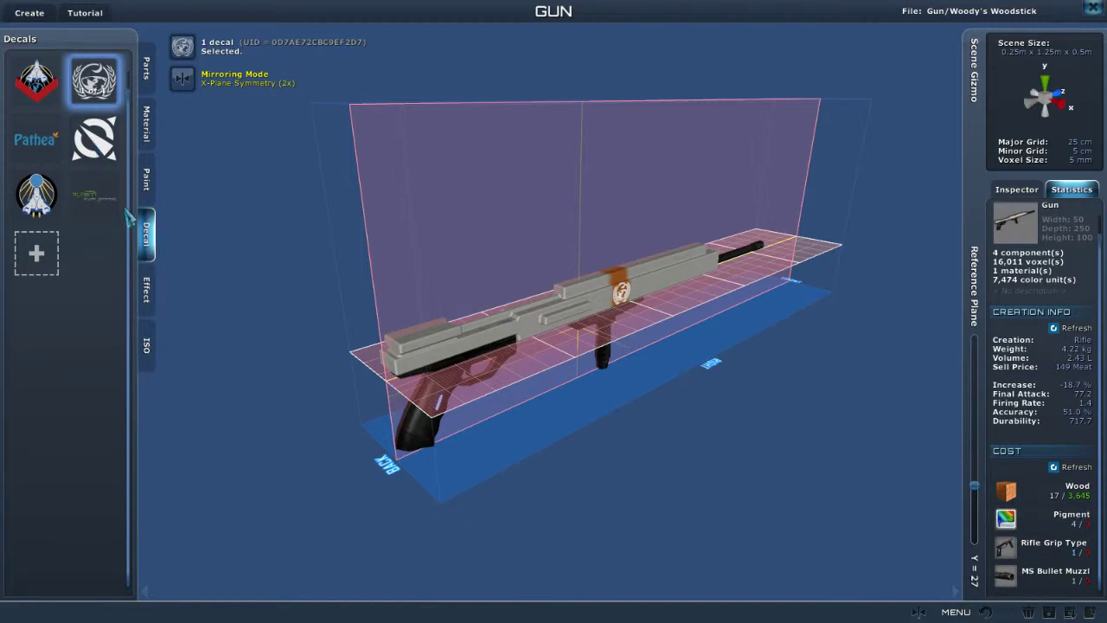
pyautogui.click(151, 296)
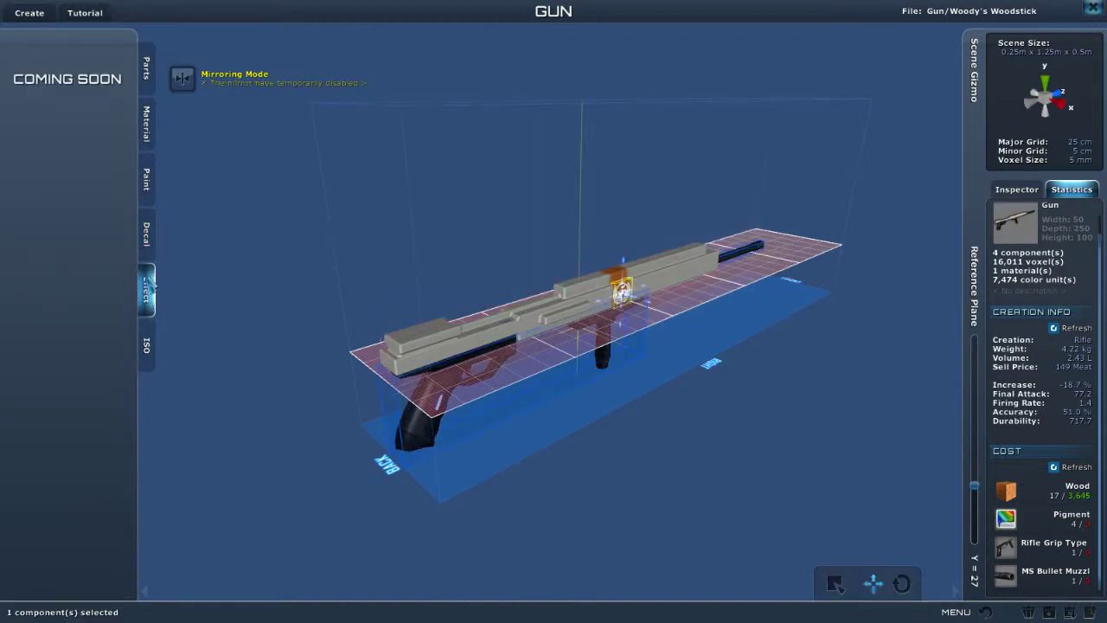
pyautogui.click(147, 231)
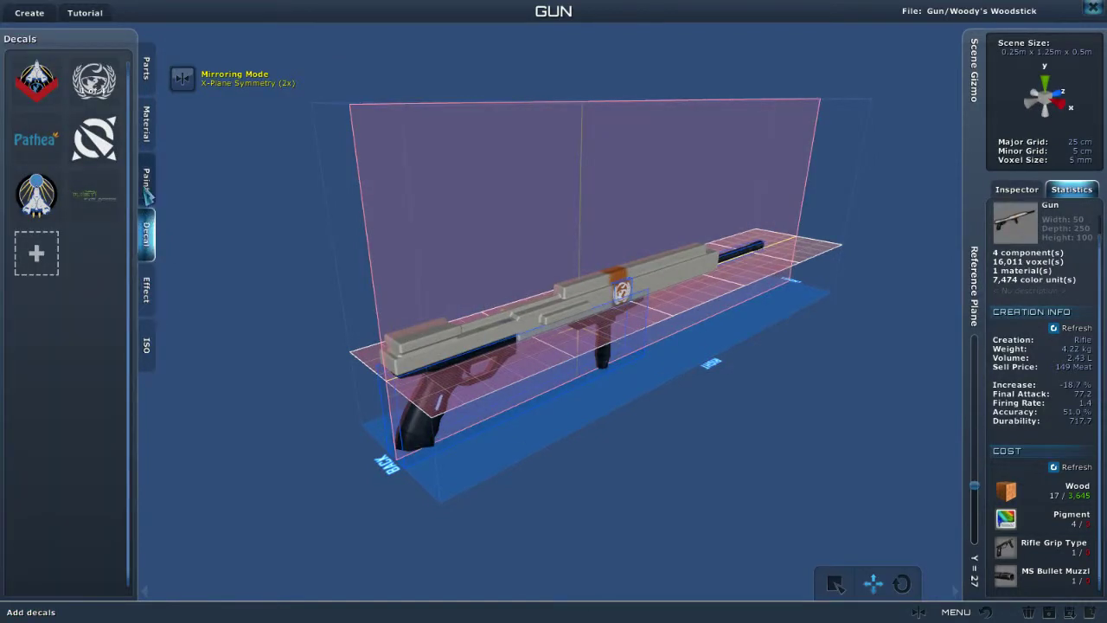
pyautogui.click(147, 126)
# Erase the grey and orange paint from the body's sides and top to expose the bare wood.
pyautogui.click(147, 179)
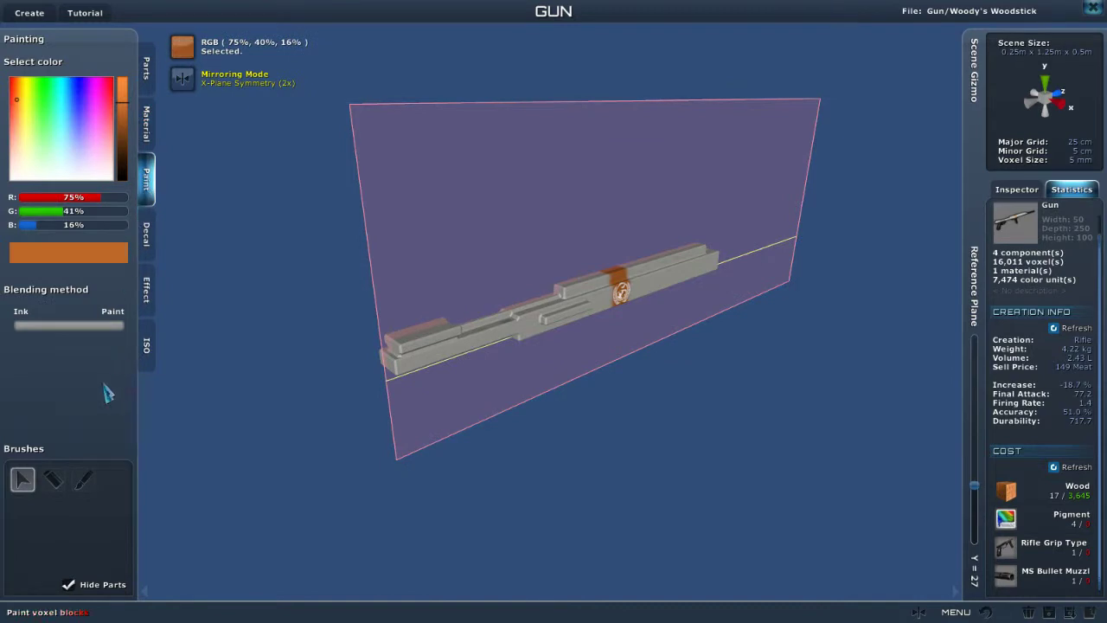
pyautogui.click(52, 478)
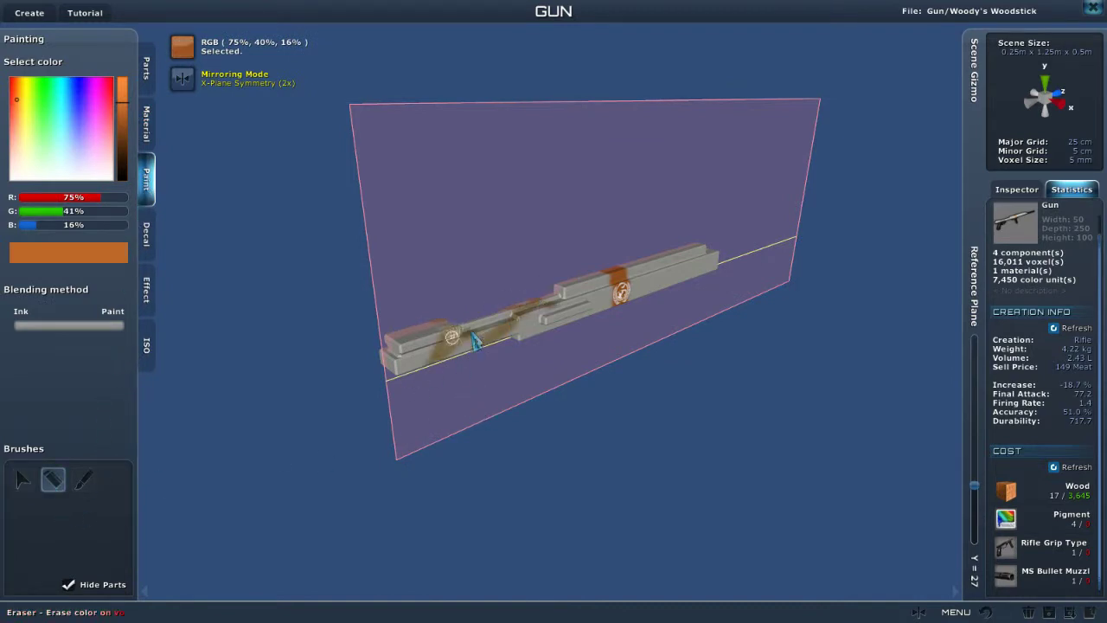
pyautogui.moveTo(440, 342)
pyautogui.mouseDown()
pyautogui.moveTo(365, 354)
pyautogui.moveTo(403, 358)
pyautogui.moveTo(306, 294)
pyautogui.moveTo(558, 289)
pyautogui.moveTo(490, 331)
pyautogui.moveTo(697, 321)
pyautogui.moveTo(667, 285)
pyautogui.moveTo(559, 286)
pyautogui.mouseUp()
pyautogui.moveTo(797, 286); pyautogui.dragTo(882, 292)
pyautogui.moveTo(705, 245); pyautogui.dragTo(700, 254)
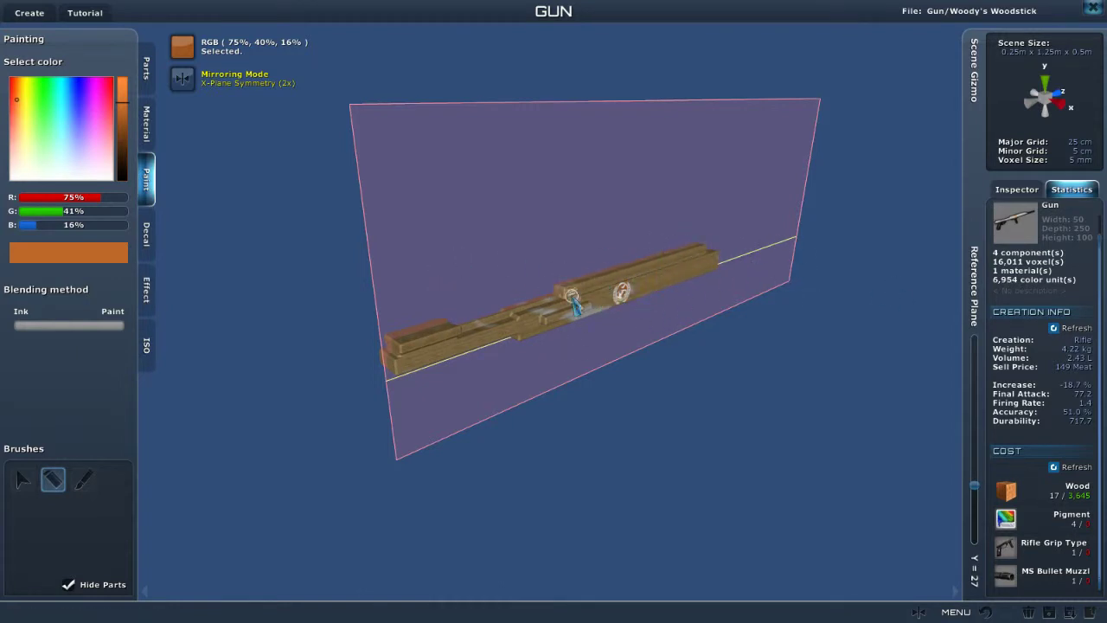
pyautogui.moveTo(522, 284)
pyautogui.mouseDown()
pyautogui.moveTo(573, 315)
pyautogui.moveTo(481, 322)
pyautogui.mouseUp()
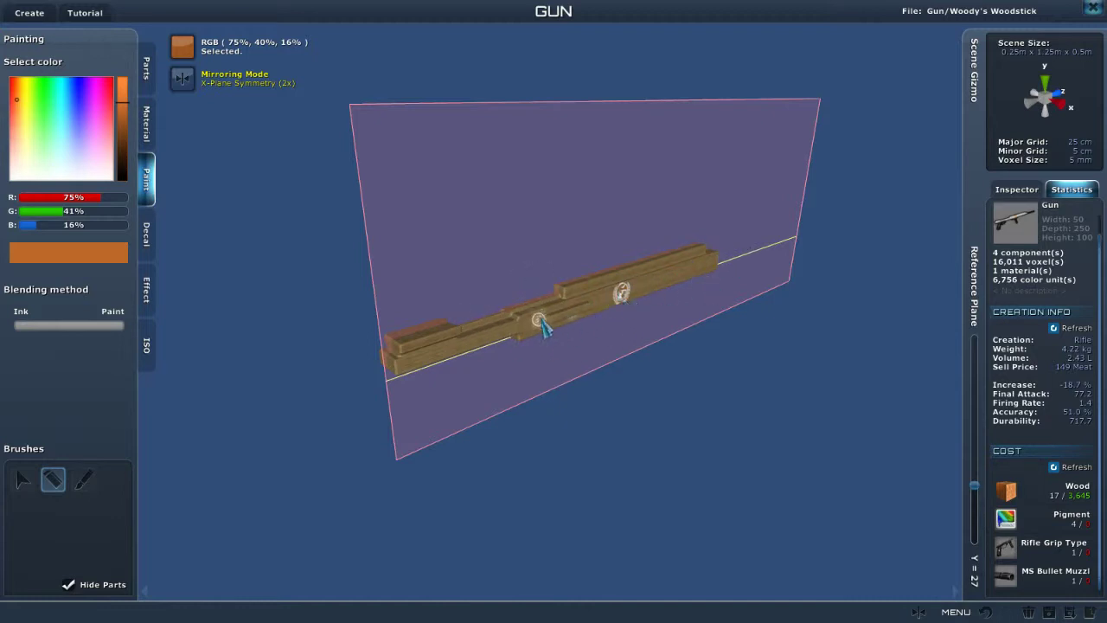
pyautogui.moveTo(395, 358); pyautogui.dragTo(411, 361)
# Erase the paint from the body's underside and front end, and refresh the material cost.
pyautogui.moveTo(410, 362)
pyautogui.mouseDown()
pyautogui.moveTo(561, 376)
pyautogui.moveTo(635, 249)
pyautogui.moveTo(583, 91)
pyautogui.moveTo(564, 146)
pyautogui.moveTo(616, 146)
pyautogui.moveTo(646, 313)
pyautogui.mouseUp()
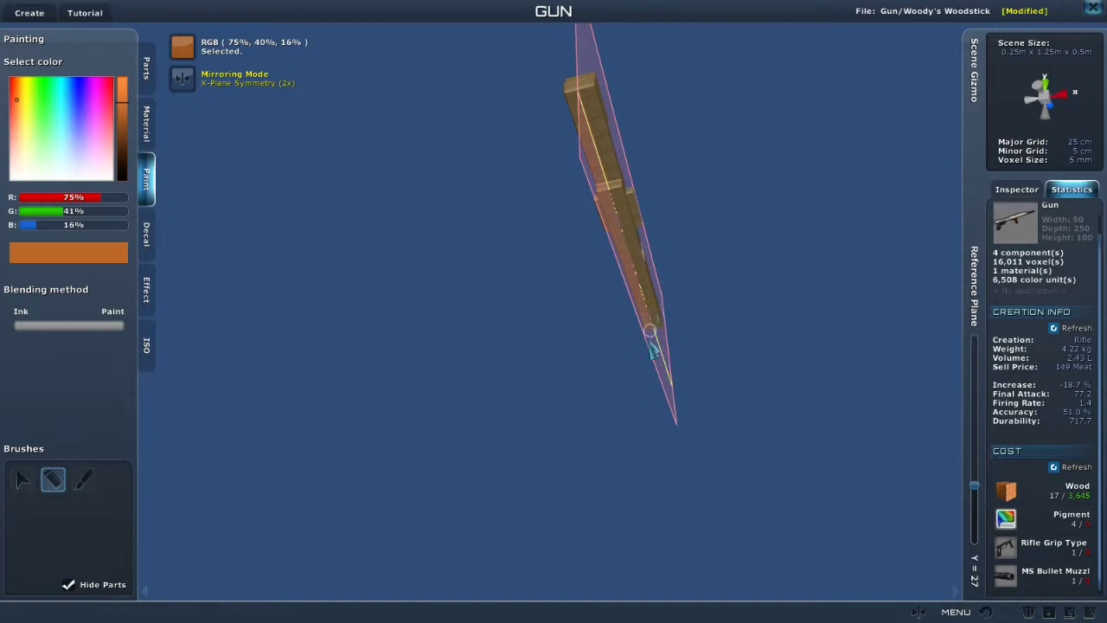
pyautogui.moveTo(707, 332)
pyautogui.mouseDown()
pyautogui.moveTo(623, 290)
pyautogui.moveTo(459, 334)
pyautogui.moveTo(580, 265)
pyautogui.mouseUp()
pyautogui.moveTo(554, 184)
pyautogui.mouseDown()
pyautogui.moveTo(546, 314)
pyautogui.moveTo(623, 314)
pyautogui.mouseUp()
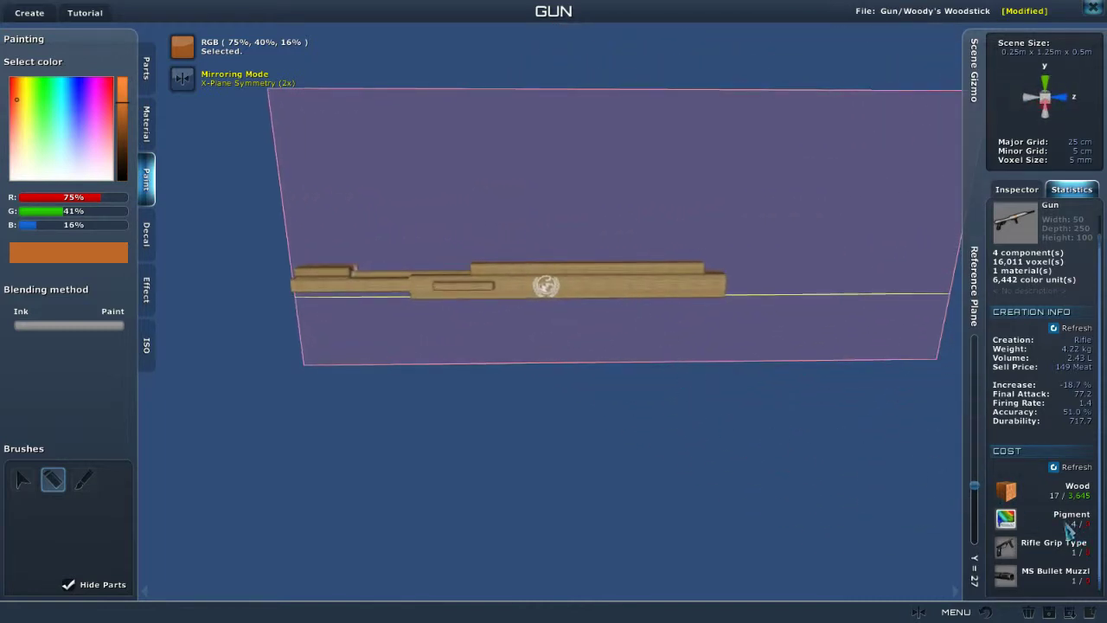
pyautogui.moveTo(770, 486); pyautogui.dragTo(753, 432)
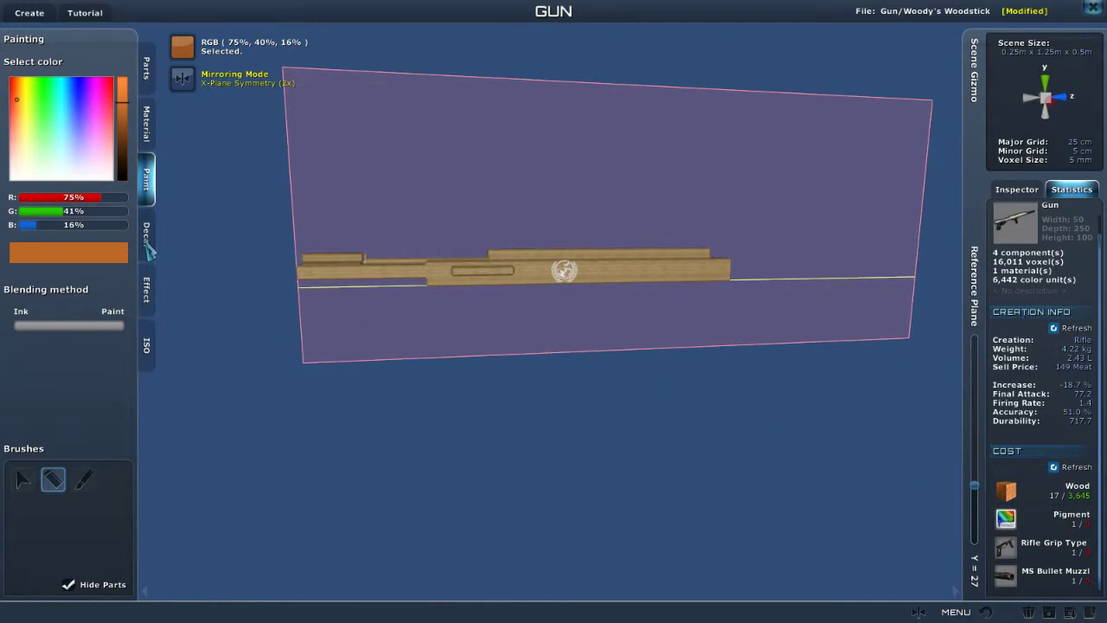
# Delete the globe-and-wreath decal and its mirrored copy from the body.
pyautogui.click(147, 234)
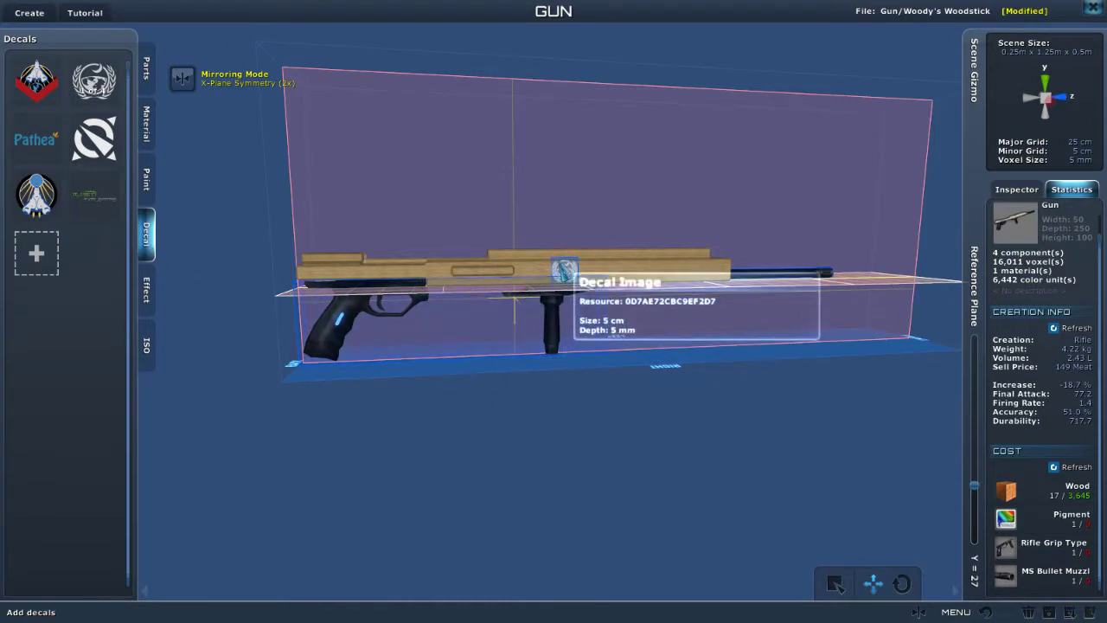
pyautogui.click(564, 270)
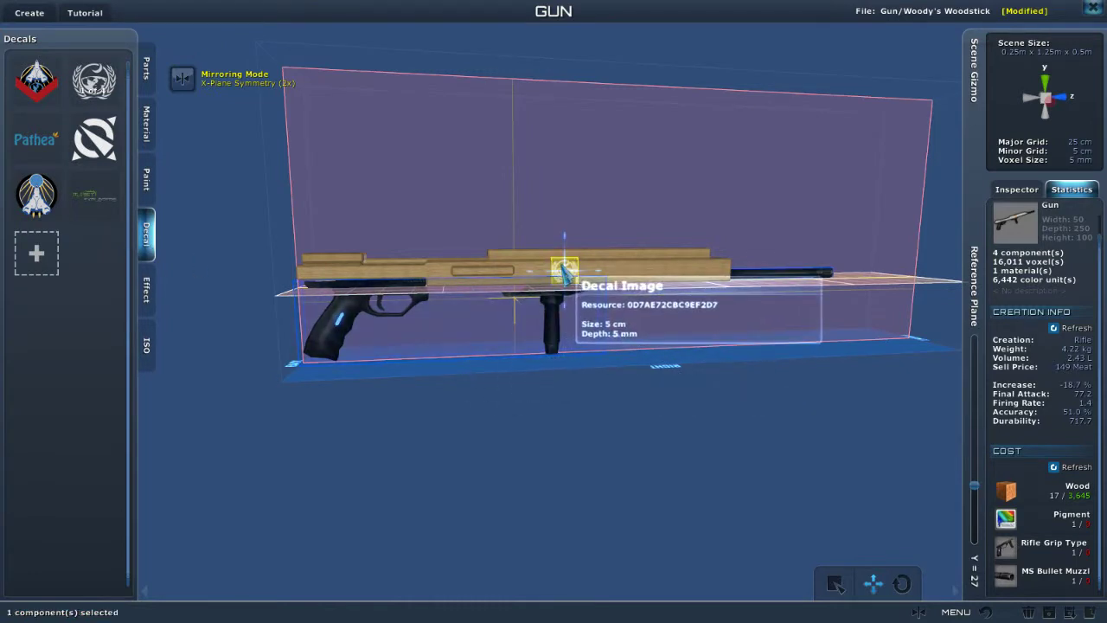
pyautogui.press('Delete')
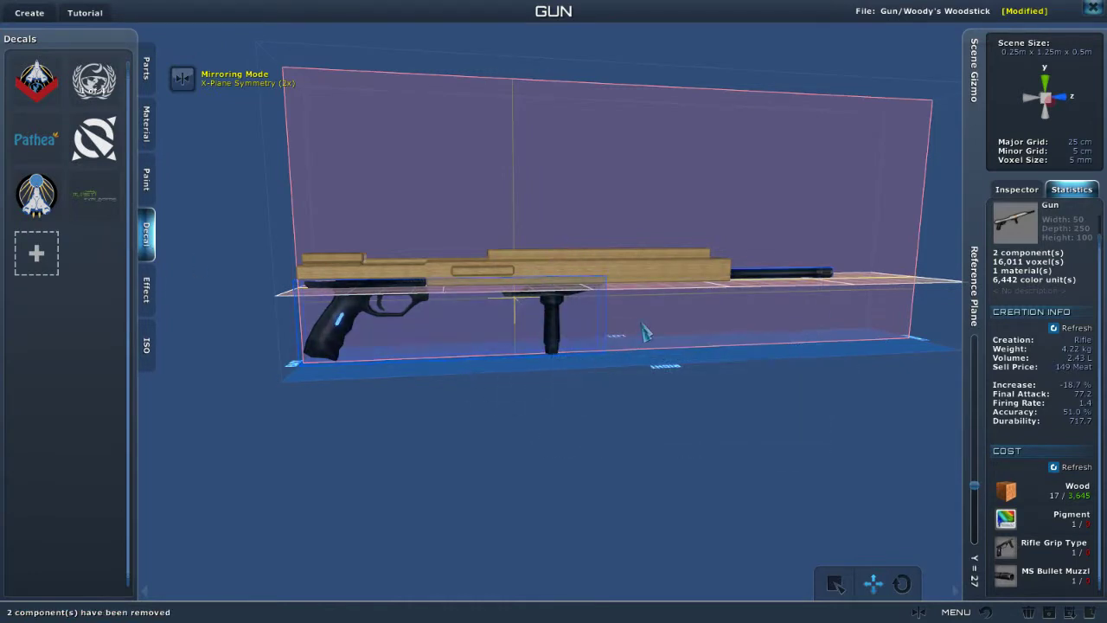
pyautogui.moveTo(770, 378); pyautogui.dragTo(756, 398)
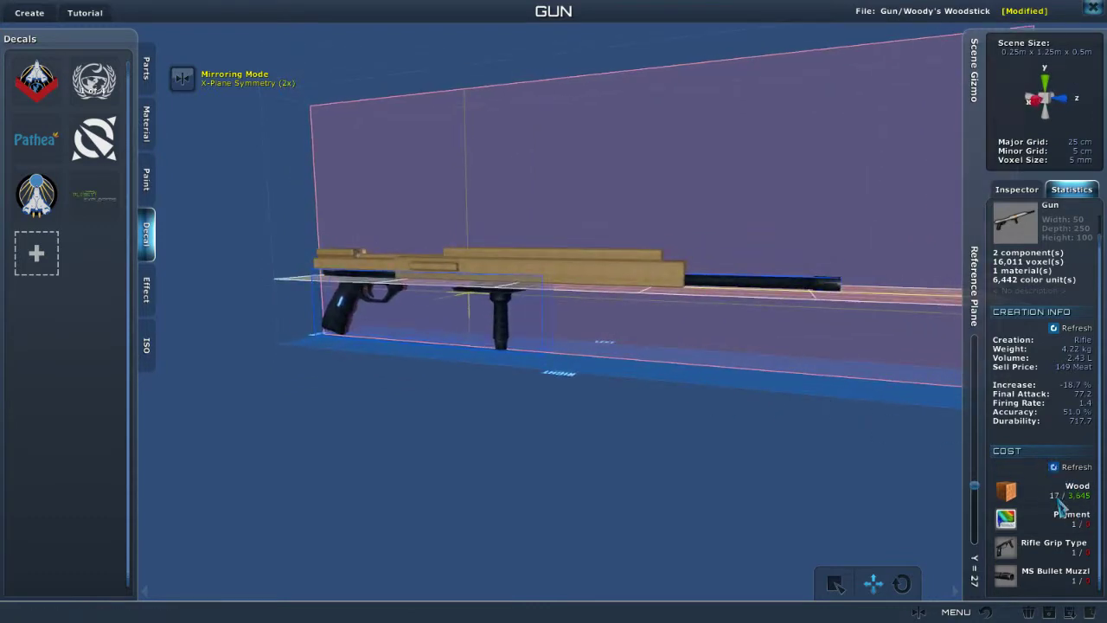
# Erase the leftover paint around the small raised block at the rear of the body.
pyautogui.moveTo(660, 264); pyautogui.dragTo(631, 388)
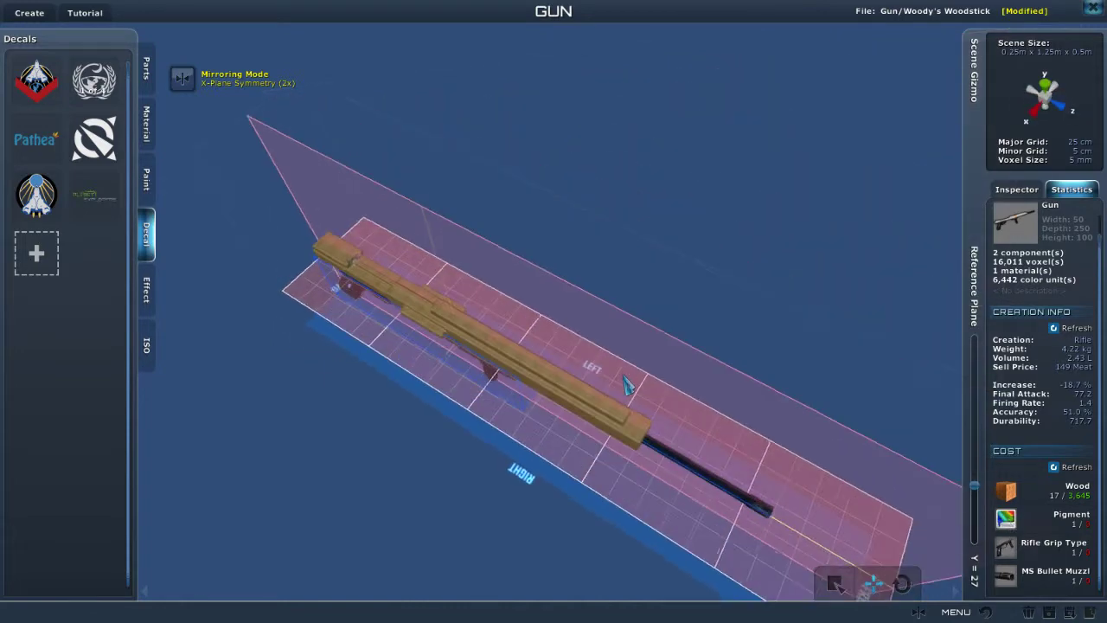
pyautogui.scroll(2, 356, 278)
pyautogui.scroll(2, 294, 233)
pyautogui.moveTo(316, 343); pyautogui.dragTo(253, 250)
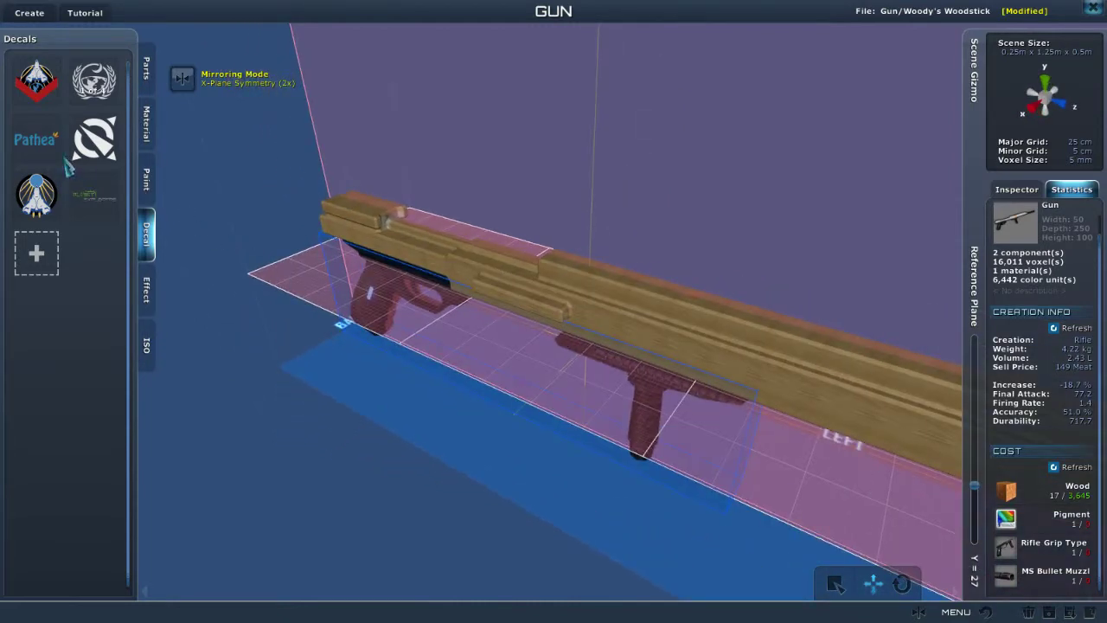
pyautogui.click(148, 185)
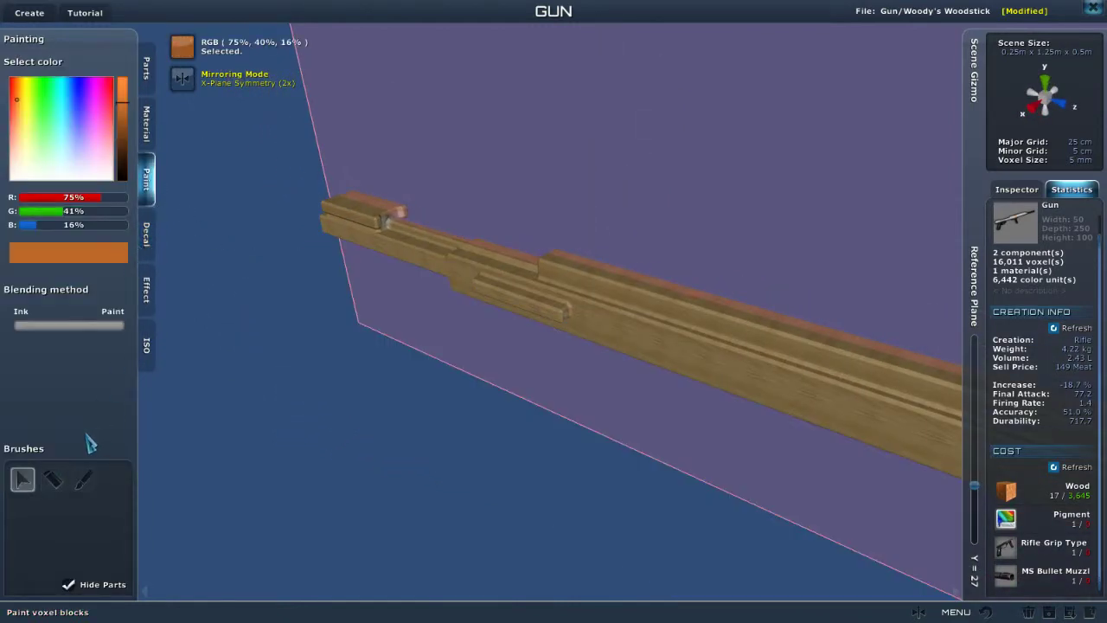
pyautogui.click(53, 481)
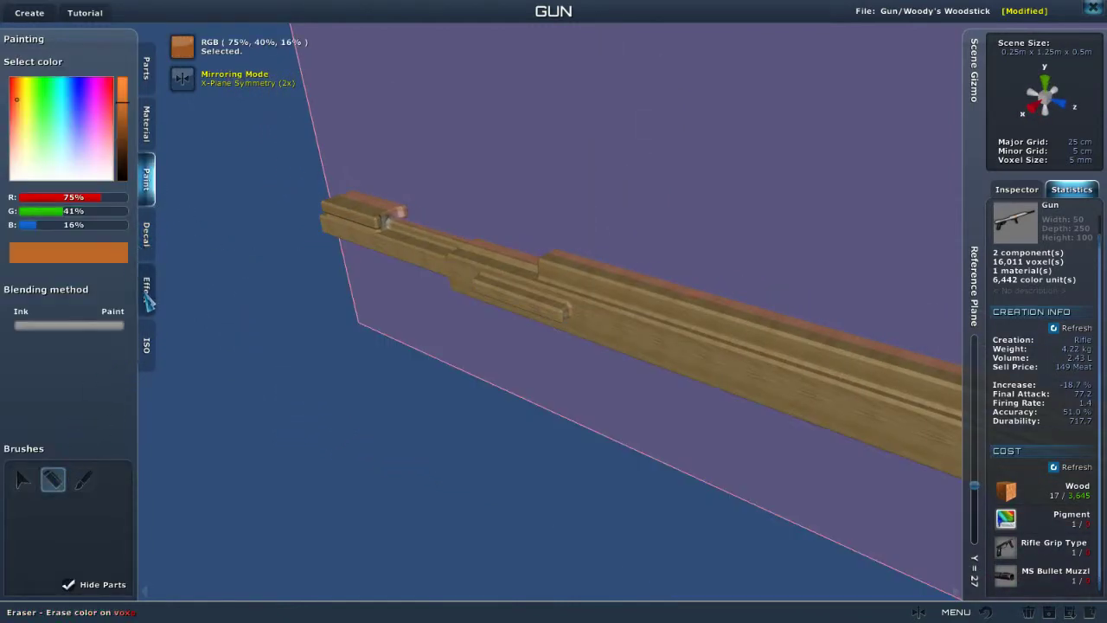
pyautogui.moveTo(407, 230)
pyautogui.mouseDown()
pyautogui.moveTo(375, 220)
pyautogui.moveTo(402, 211)
pyautogui.mouseUp()
pyautogui.click(391, 256)
# Erase the remaining paint spots at the rear of the long upper block and around the body's steps and recesses.
pyautogui.moveTo(546, 321)
pyautogui.mouseDown()
pyautogui.moveTo(562, 367)
pyautogui.moveTo(583, 349)
pyautogui.moveTo(762, 316)
pyautogui.mouseUp()
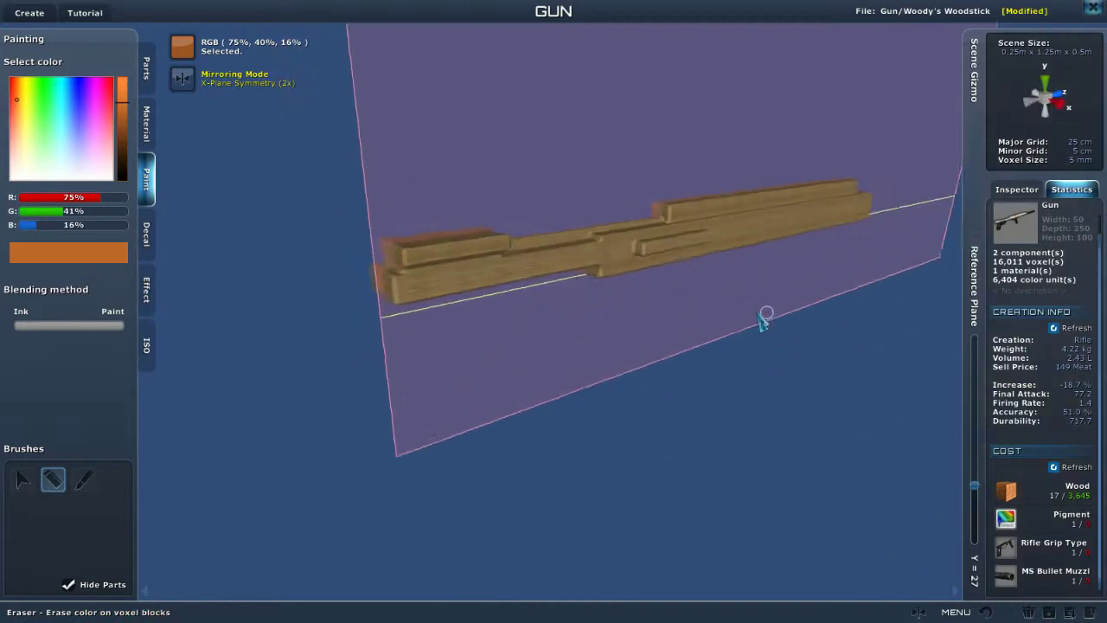
pyautogui.click(666, 213)
pyautogui.moveTo(654, 274); pyautogui.dragTo(425, 270)
pyautogui.moveTo(612, 299); pyautogui.dragTo(493, 301)
pyautogui.moveTo(425, 327); pyautogui.dragTo(515, 322)
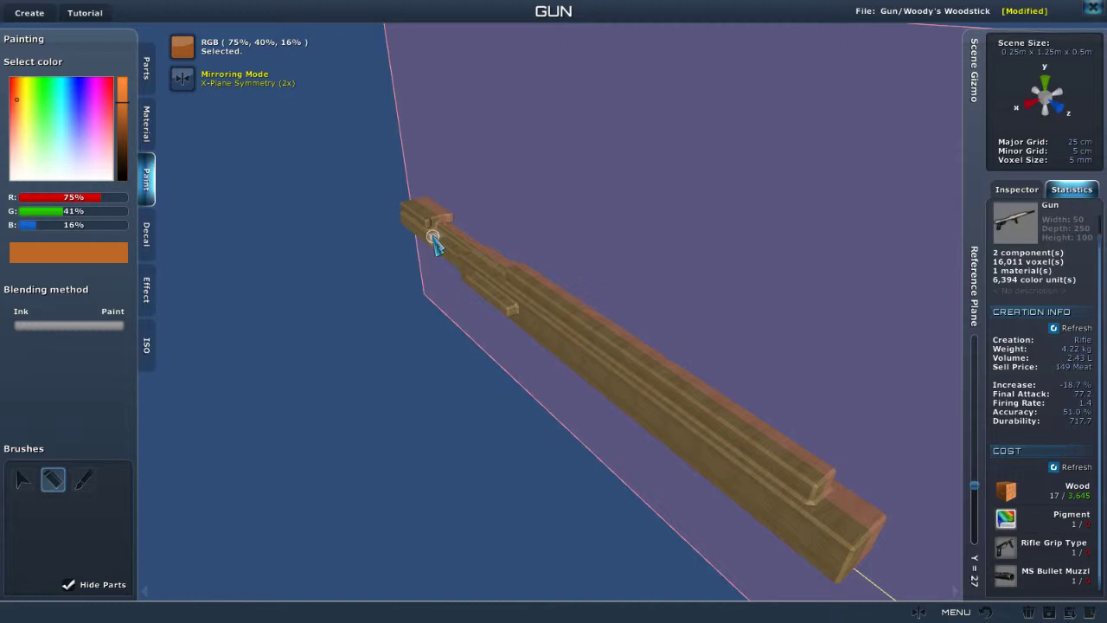
pyautogui.moveTo(493, 294); pyautogui.dragTo(580, 424)
pyautogui.moveTo(567, 345); pyautogui.dragTo(505, 280)
pyautogui.moveTo(381, 137); pyautogui.dragTo(611, 297)
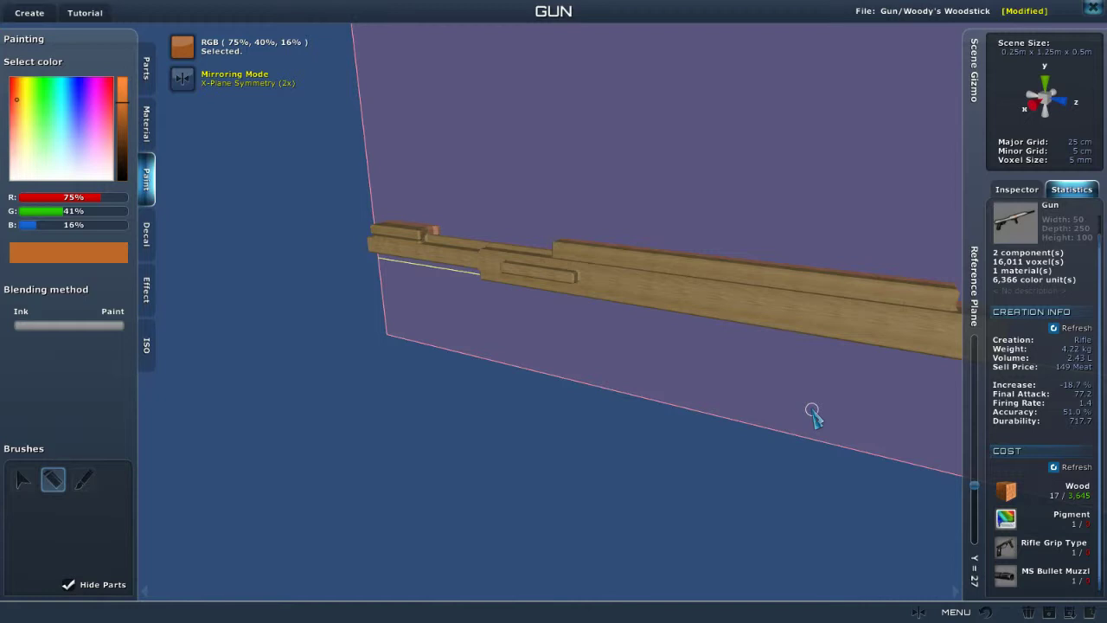
# Examine the body's side, ledges and front end up close for any paint left on the wood.
pyautogui.moveTo(755, 389); pyautogui.dragTo(641, 327)
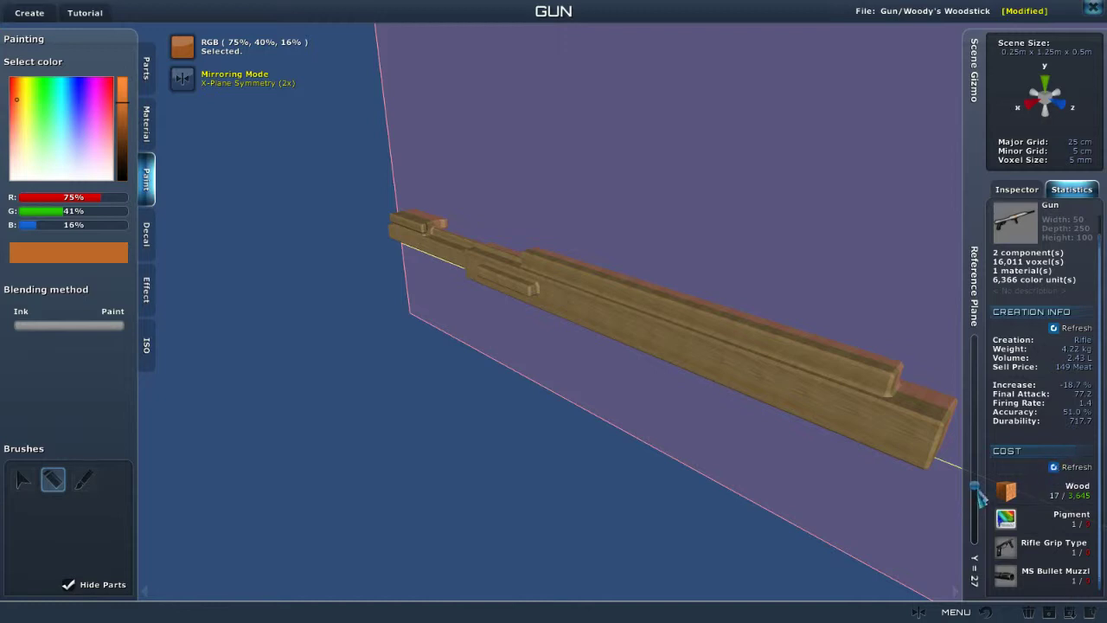
pyautogui.moveTo(869, 458); pyautogui.dragTo(643, 325)
pyautogui.moveTo(776, 337); pyautogui.dragTo(583, 339)
pyautogui.scroll(-6, 586, 348)
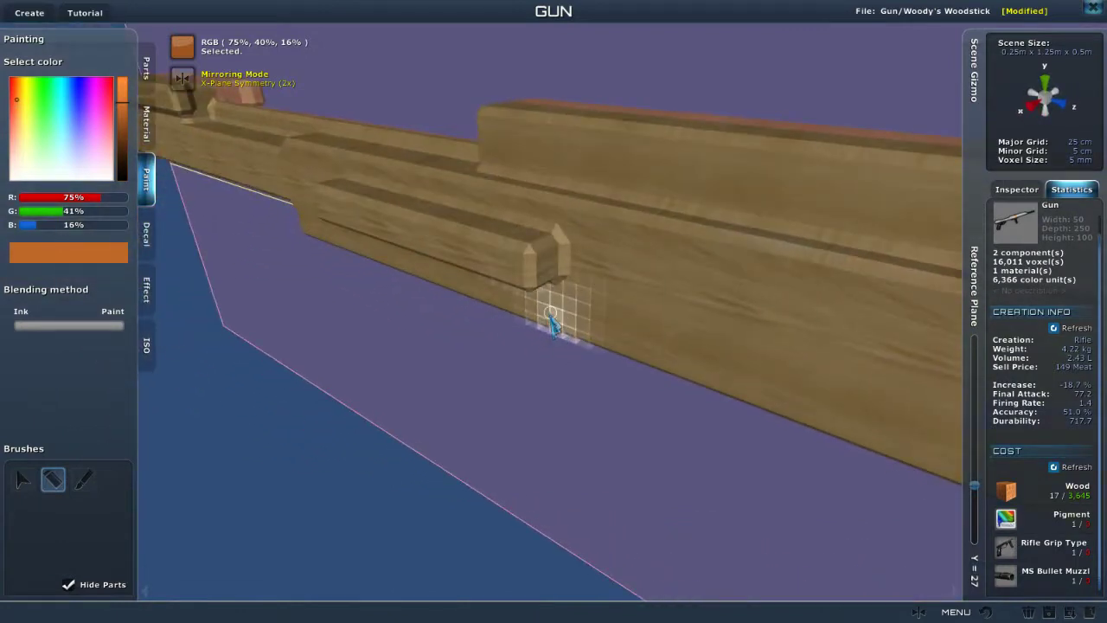
pyautogui.scroll(-2, 725, 399)
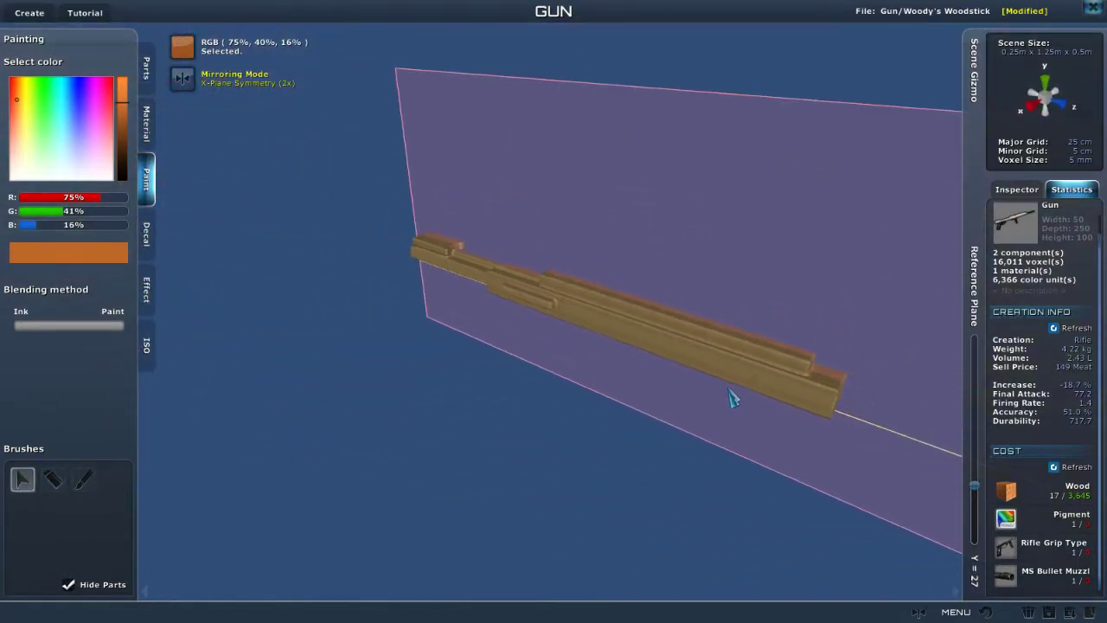
pyautogui.moveTo(732, 396); pyautogui.dragTo(657, 346)
pyautogui.scroll(3, 634, 292)
pyautogui.scroll(1, 634, 286)
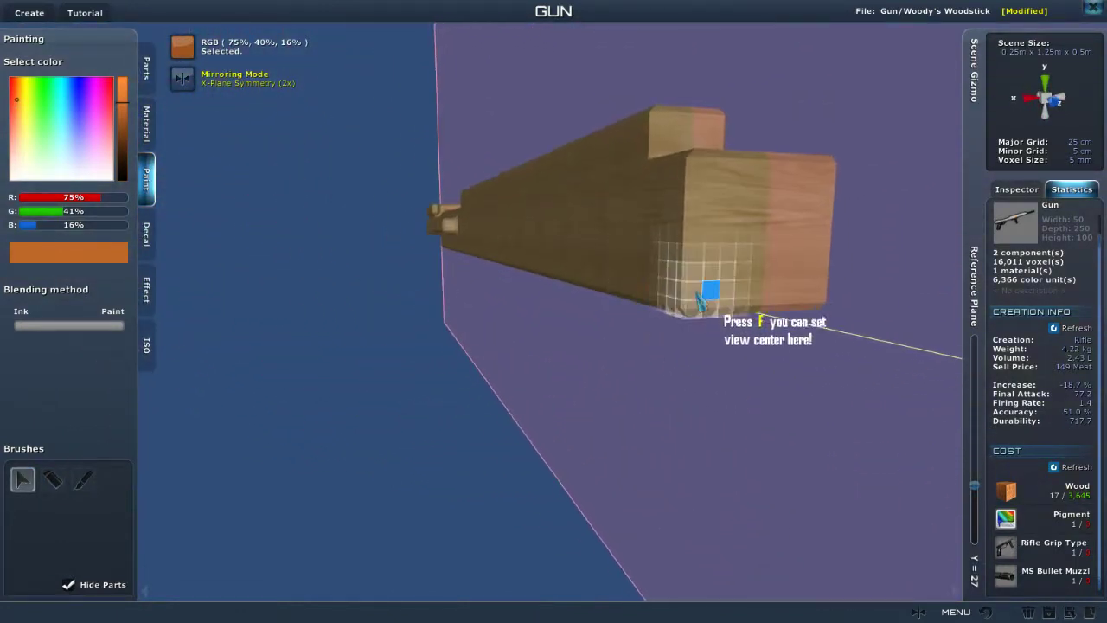
# Save the changes to the Woody's Woodstick rifle.
pyautogui.moveTo(704, 285); pyautogui.dragTo(917, 230)
pyautogui.moveTo(503, 212); pyautogui.dragTo(620, 349)
pyautogui.moveTo(620, 443); pyautogui.dragTo(596, 440)
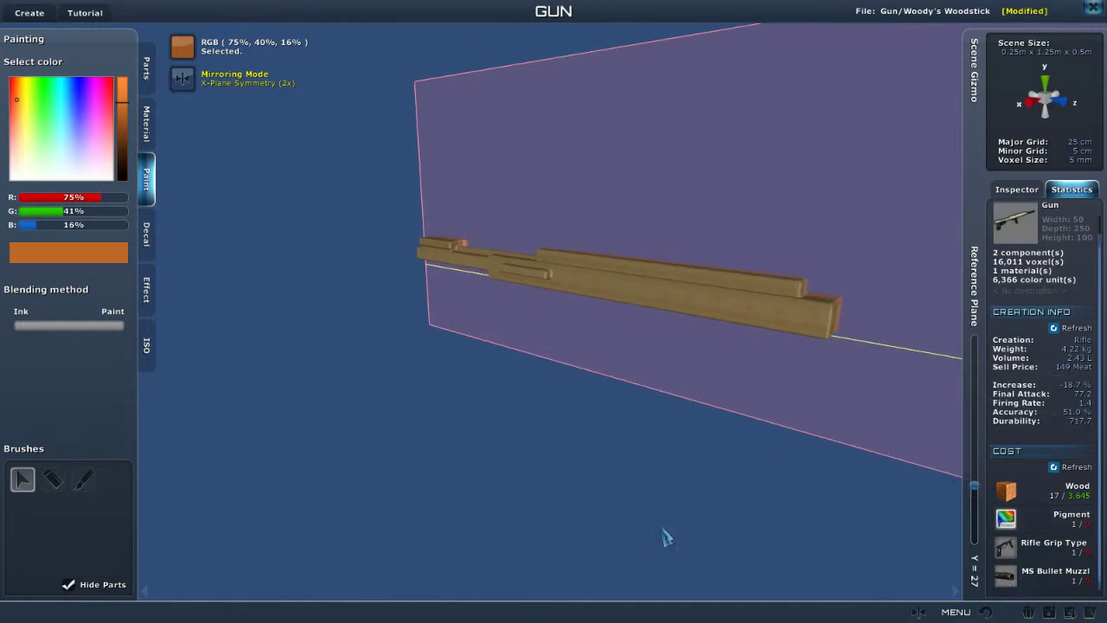
pyautogui.click(1049, 612)
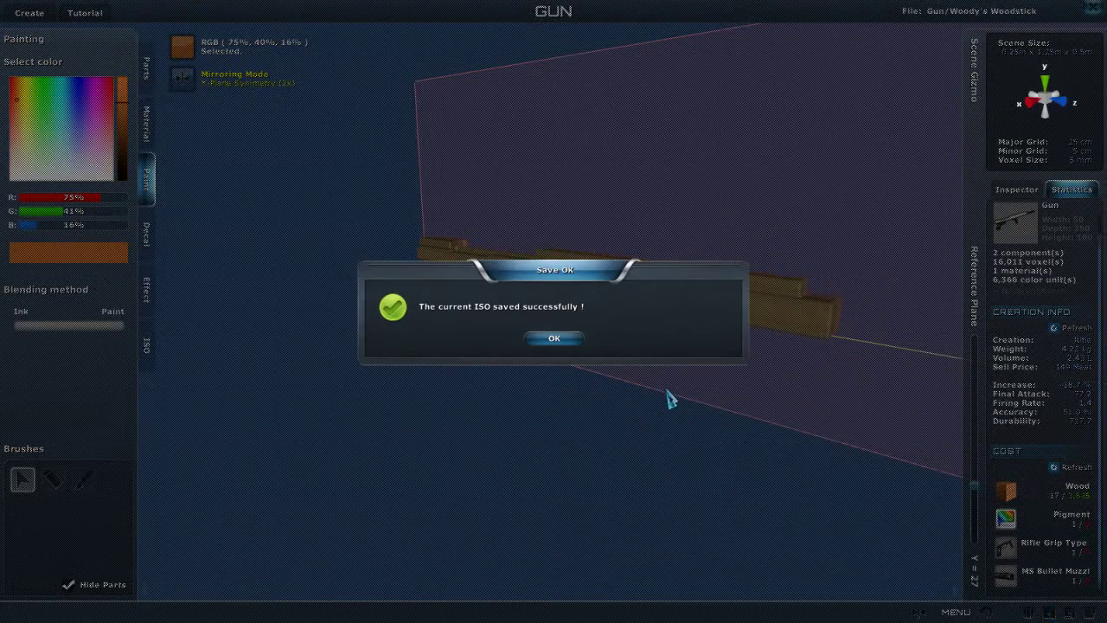
pyautogui.click(574, 343)
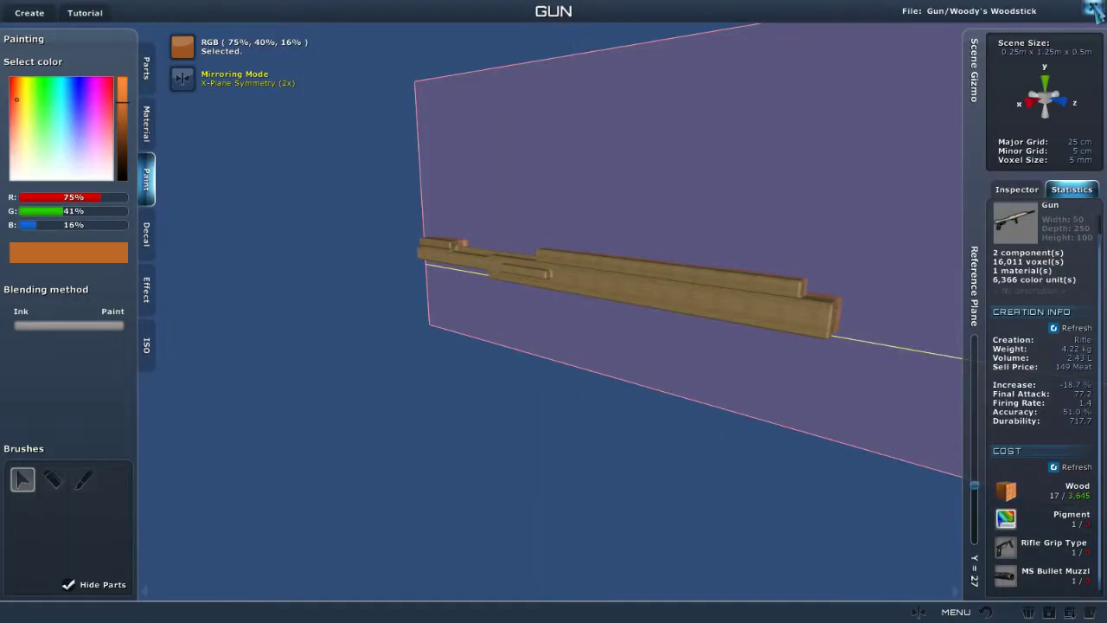
# Dismiss the Save ISO form and leave the gun editor for the game world.
pyautogui.click(1073, 614)
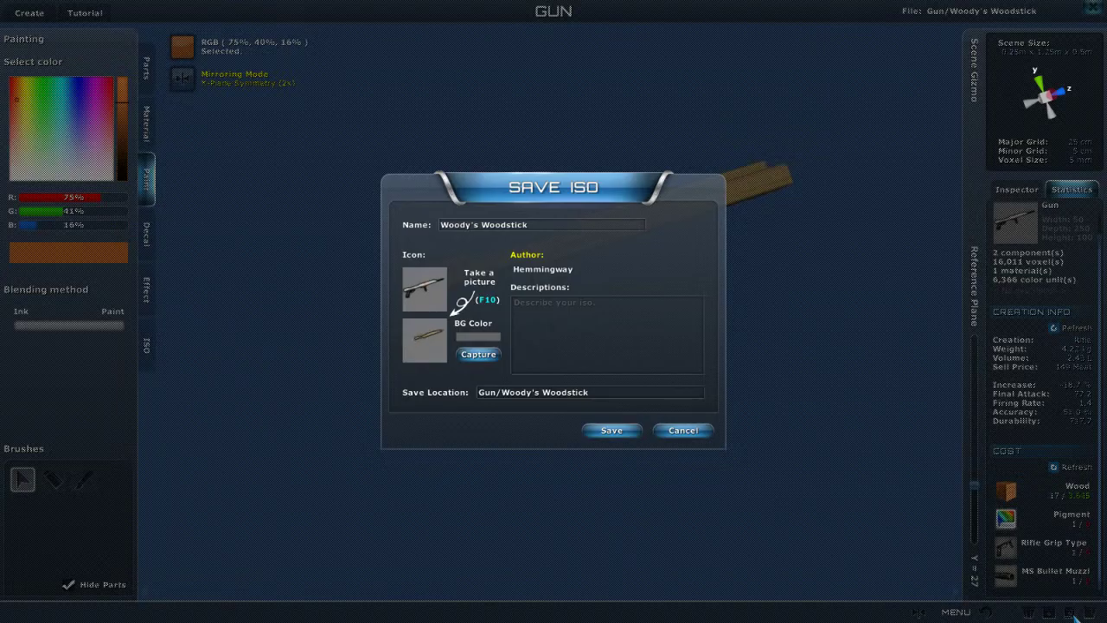
pyautogui.click(690, 433)
pyautogui.click(1093, 8)
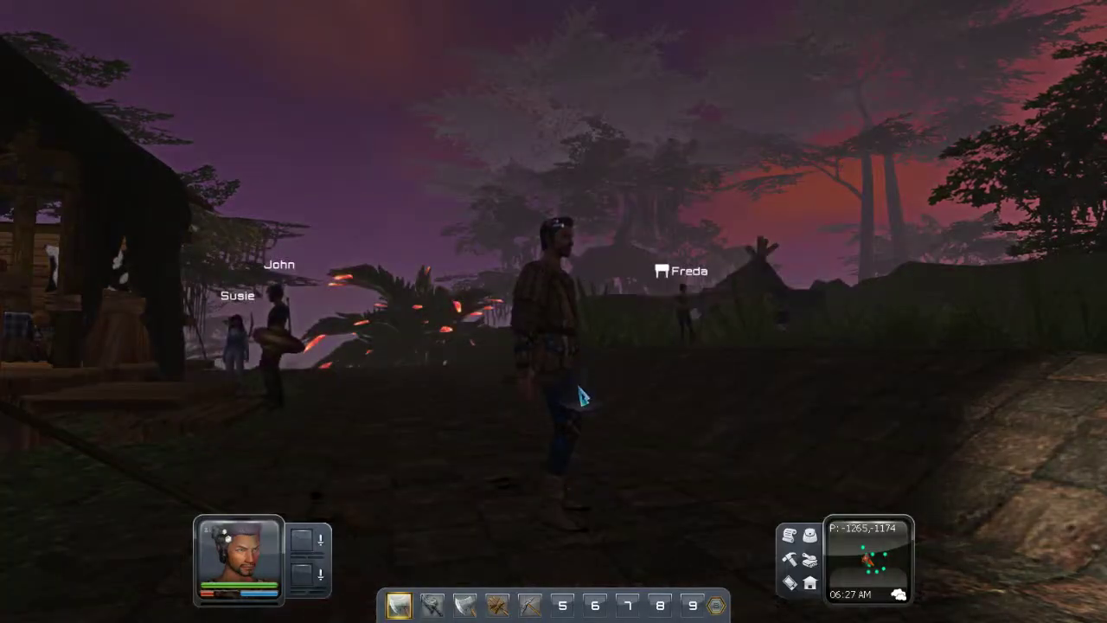
# Run through the village and along the brick path to the storage keeper standing by the large rocks.
pyautogui.moveTo(582, 396); pyautogui.dragTo(449, 435)
pyautogui.press('w')
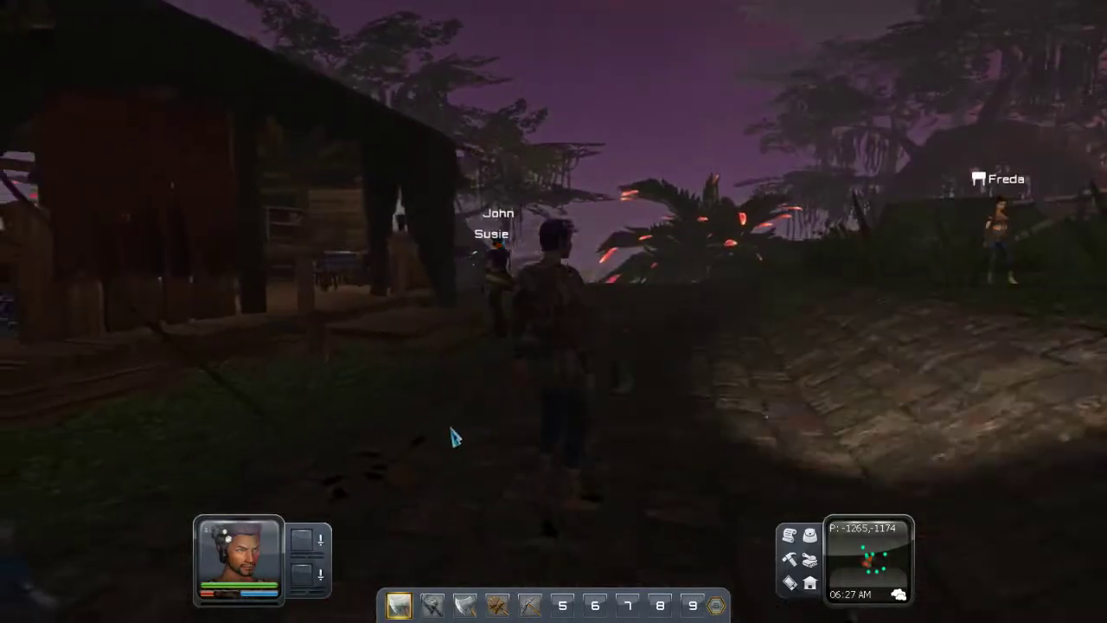
pyautogui.moveTo(611, 368); pyautogui.dragTo(210, 378)
pyautogui.moveTo(303, 363); pyautogui.dragTo(217, 370)
pyautogui.press('w')
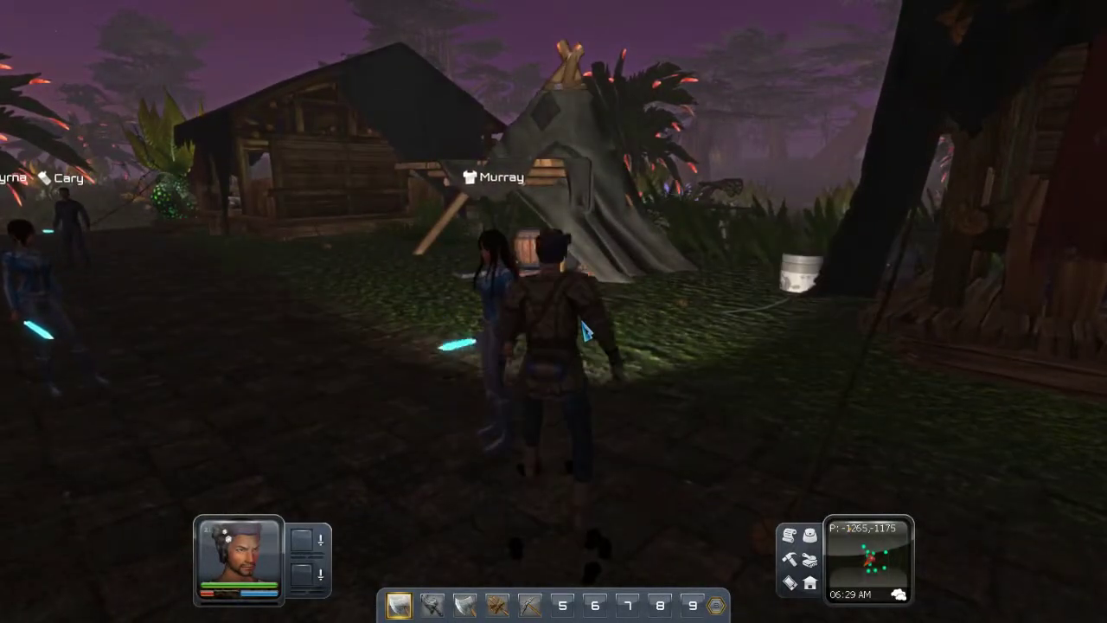
pyautogui.moveTo(586, 319); pyautogui.dragTo(304, 324)
pyautogui.press('w')
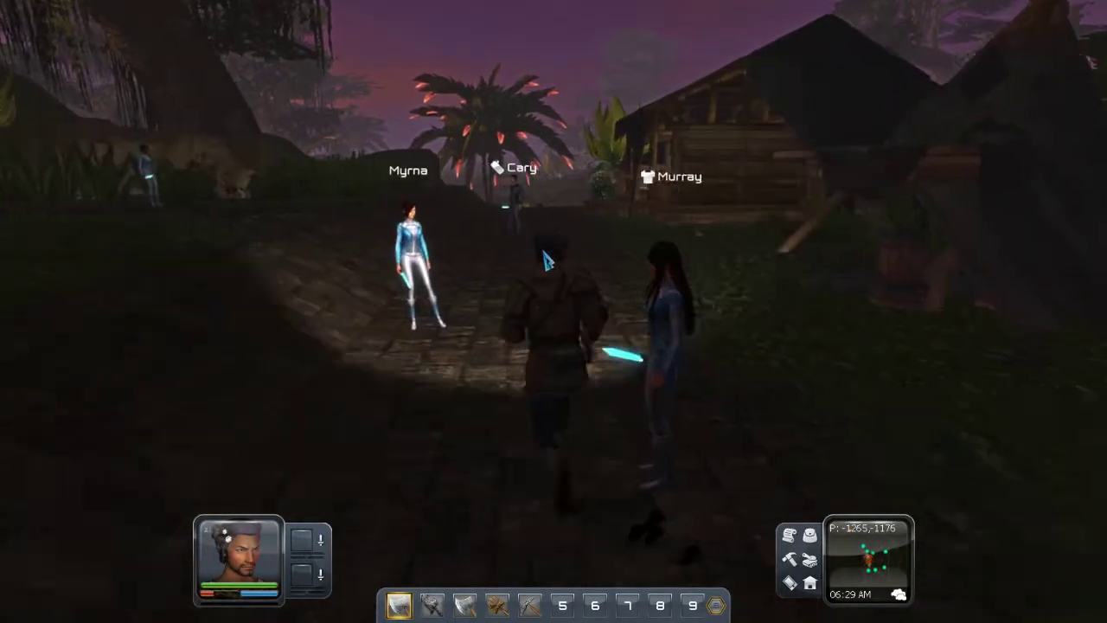
pyautogui.moveTo(546, 259); pyautogui.dragTo(375, 267)
pyautogui.press('w')
pyautogui.press('space')
pyautogui.moveTo(634, 290); pyautogui.dragTo(526, 281)
pyautogui.press('w')
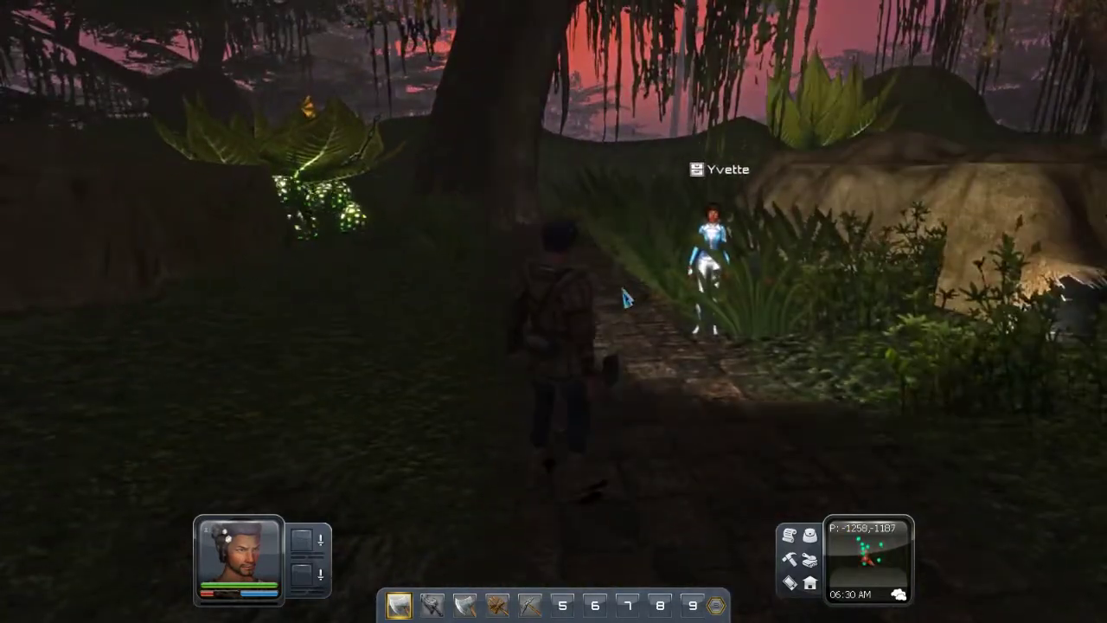
# Open a conversation with the storage keeper and end it without using the storage.
pyautogui.press('w')
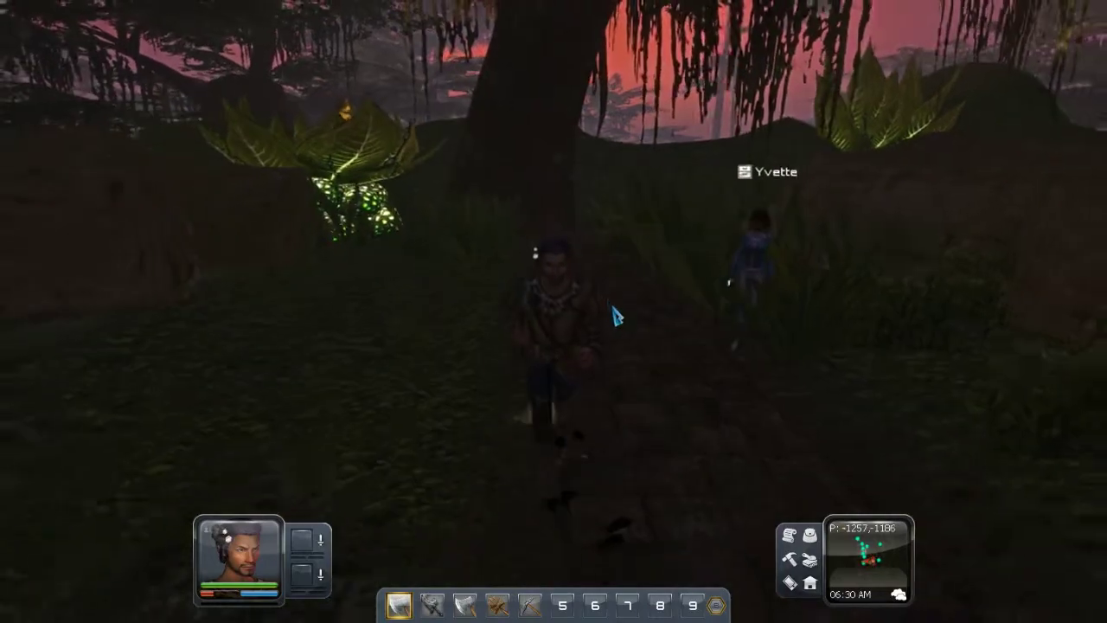
pyautogui.press('w')
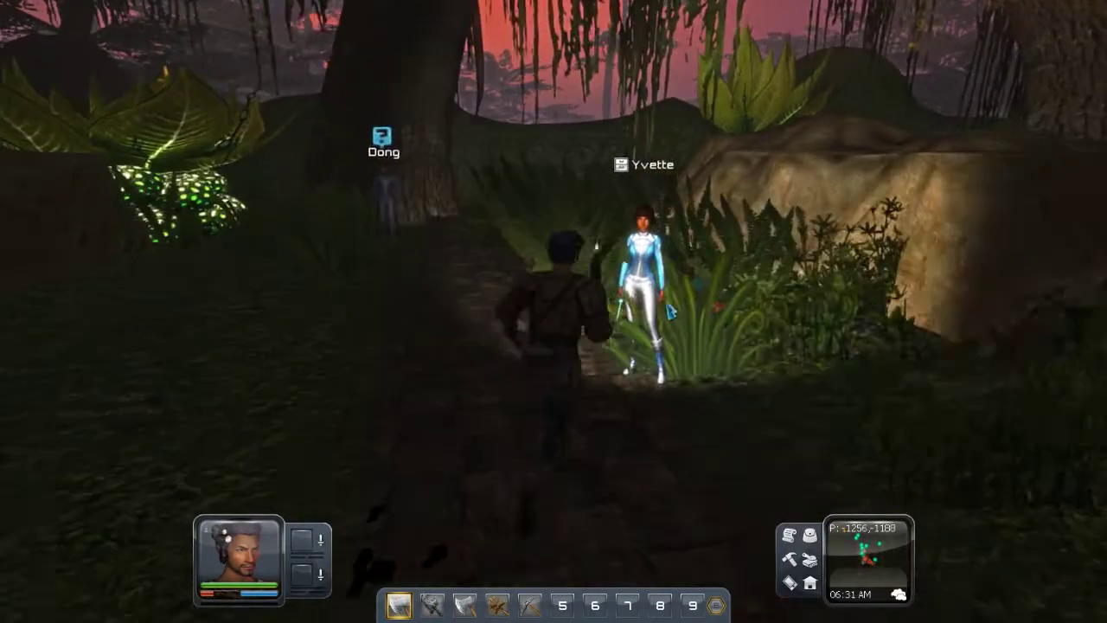
pyautogui.click(666, 307)
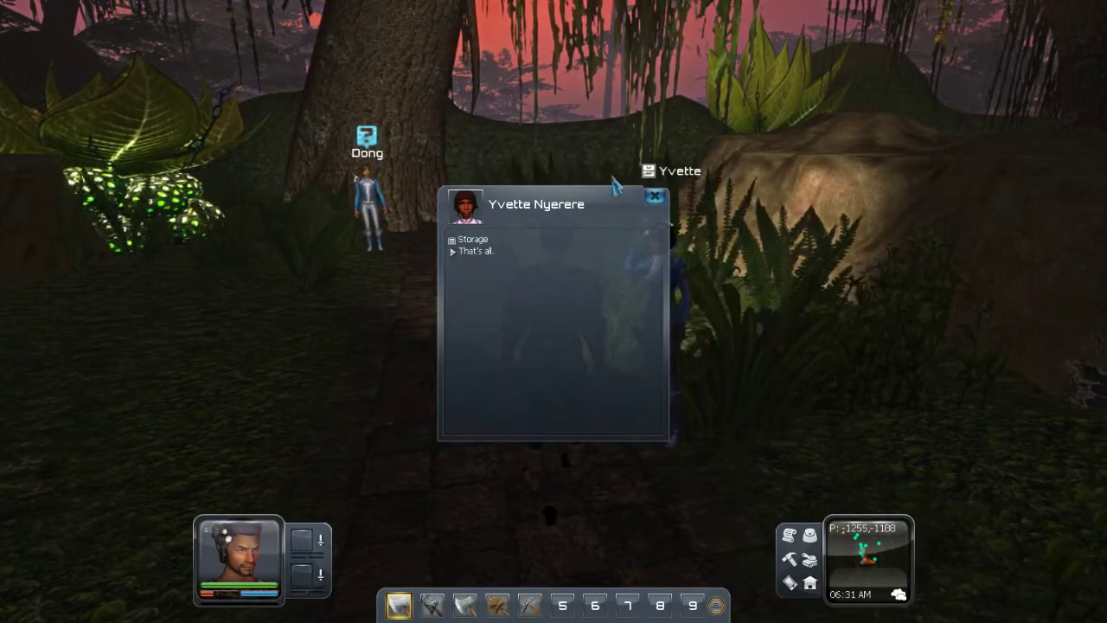
pyautogui.click(655, 196)
# Walk to the question-mark character beside the large tree and recruit them as a companion.
pyautogui.press('w')
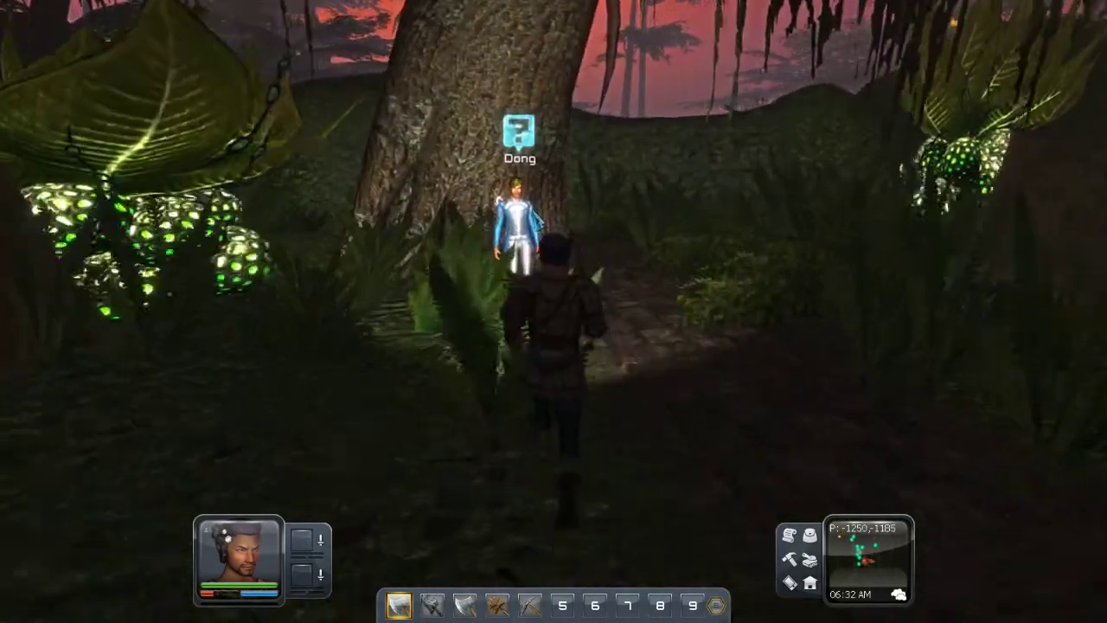
pyautogui.click(506, 255)
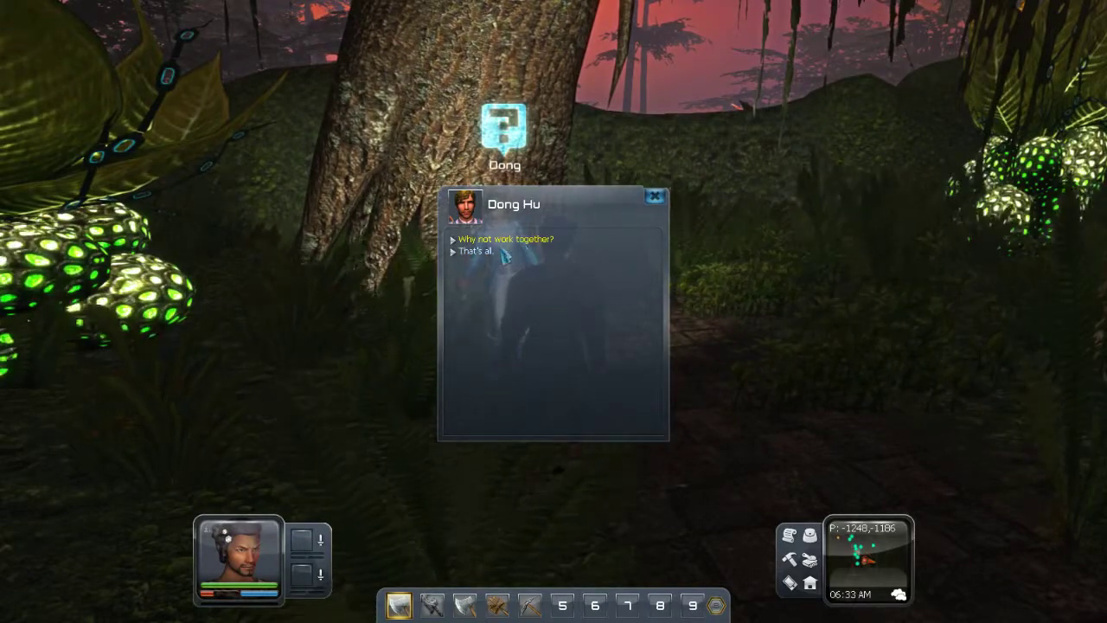
pyautogui.click(477, 252)
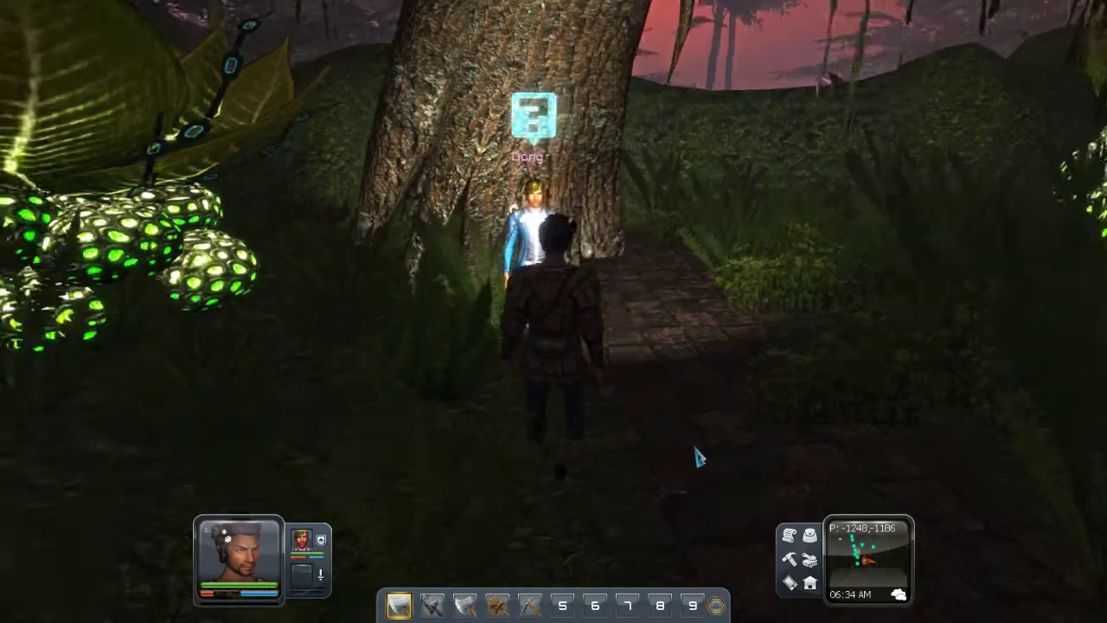
# Run back into the village to the materials merchant near the wooden hut.
pyautogui.moveTo(699, 456); pyautogui.dragTo(250, 450)
pyautogui.press('w')
pyautogui.moveTo(298, 365); pyautogui.dragTo(210, 363)
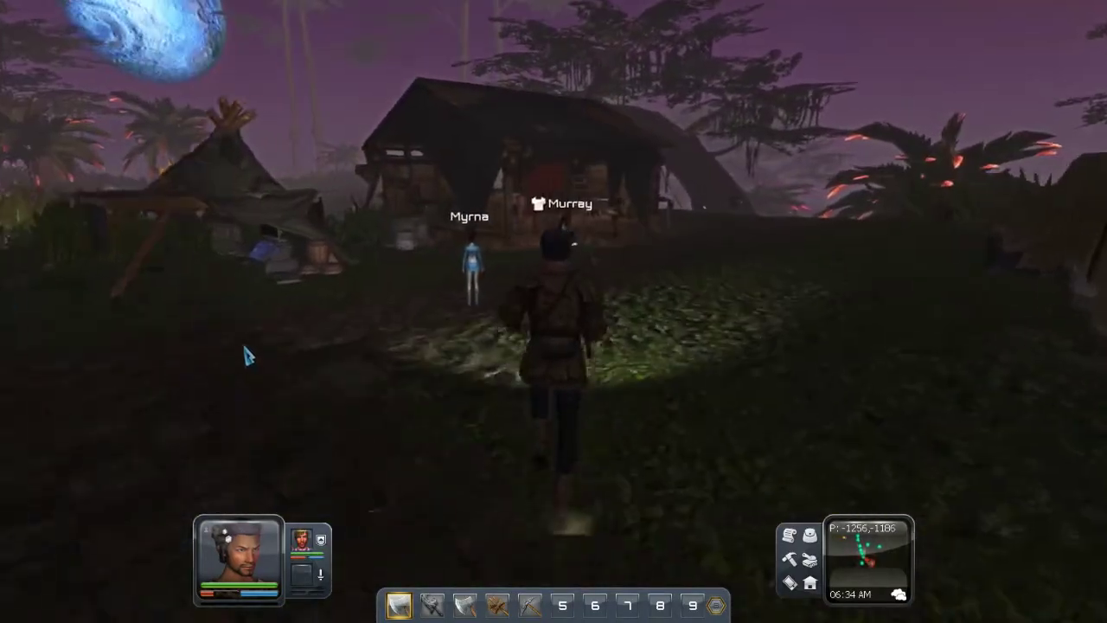
pyautogui.moveTo(346, 346); pyautogui.dragTo(217, 356)
pyautogui.press('w')
pyautogui.press('a')
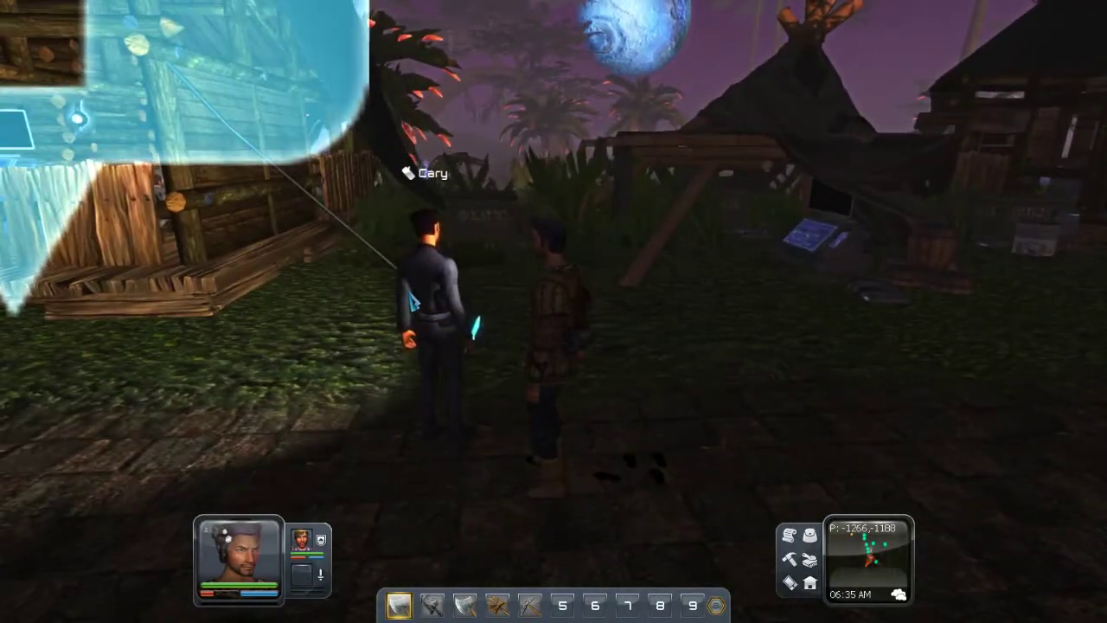
# Open the merchant's shop and buy 1 pigment.
pyautogui.rightClick(416, 301)
pyautogui.click(475, 240)
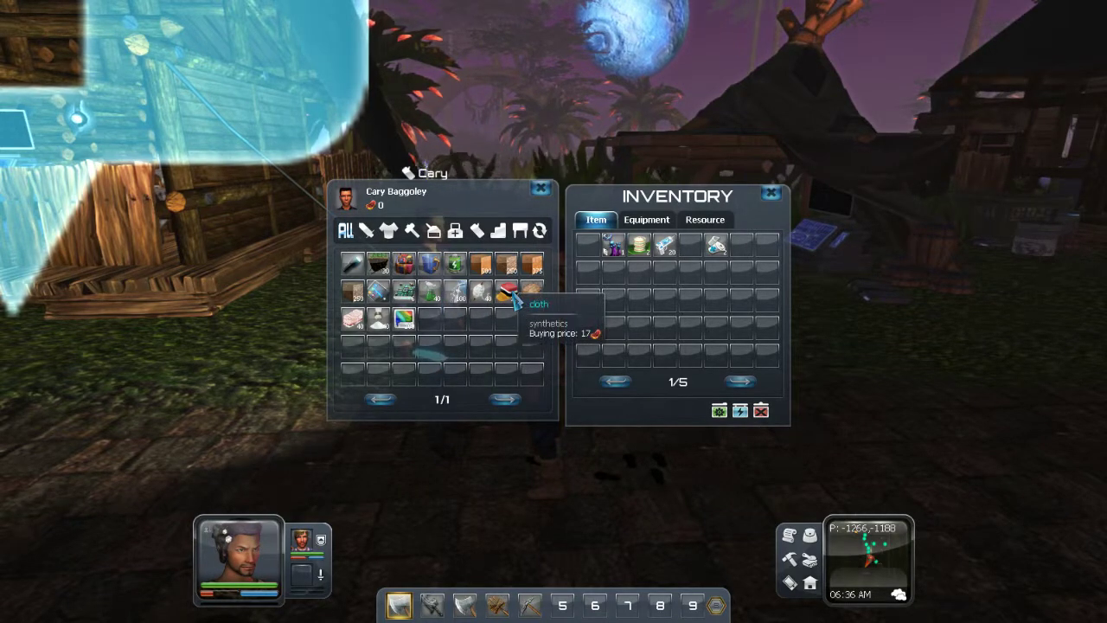
pyautogui.click(407, 321)
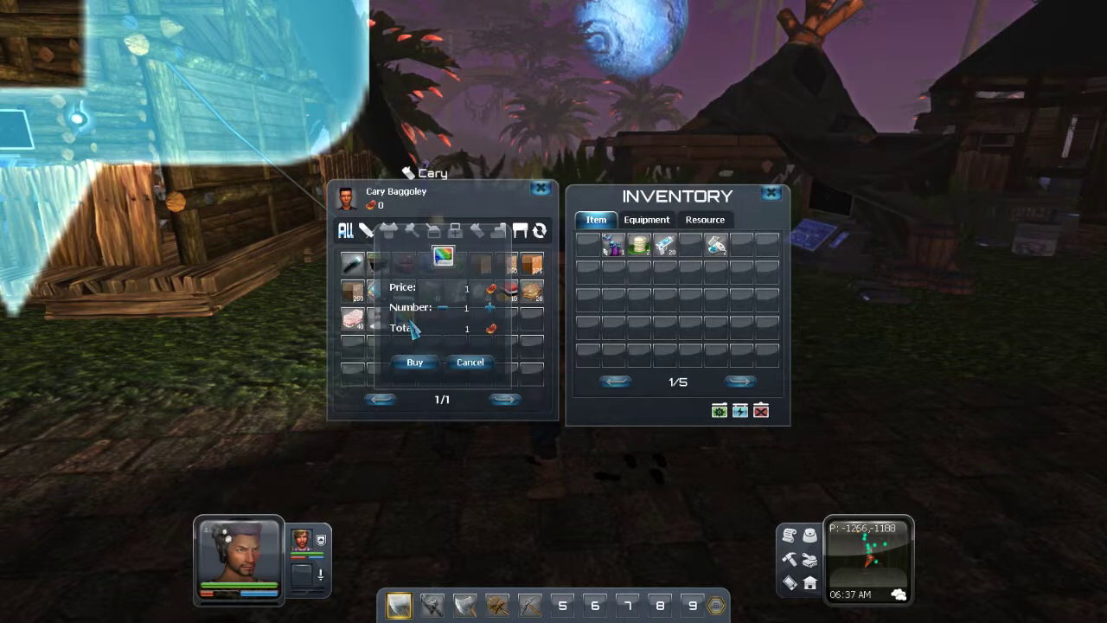
pyautogui.click(424, 365)
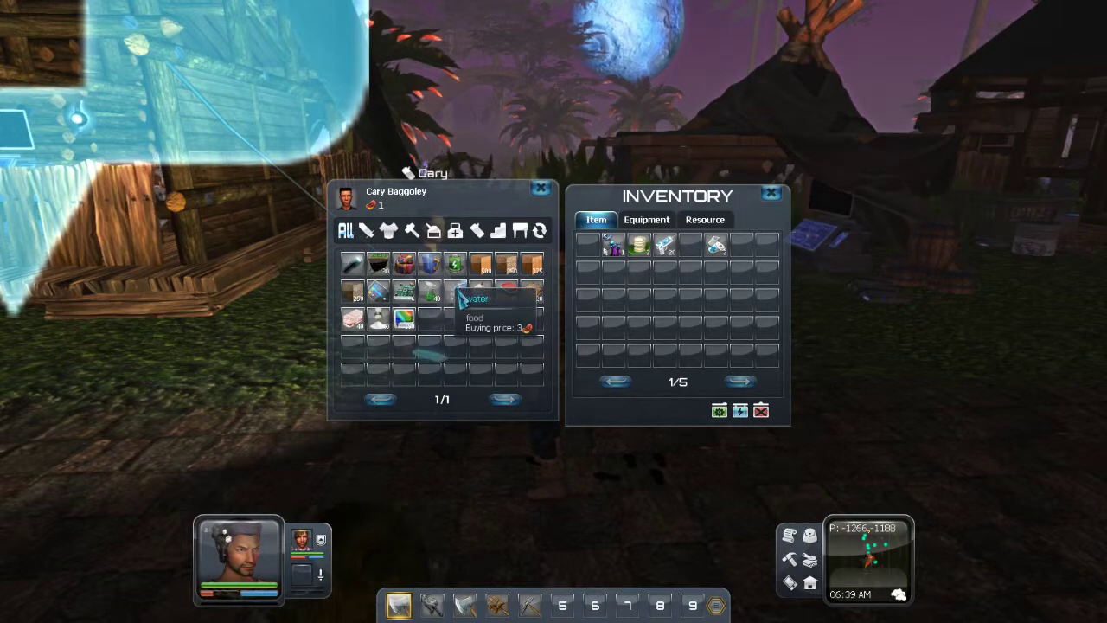
# Check the merchant's stock by category for gun parts, and close the shop and inventory.
pyautogui.click(389, 231)
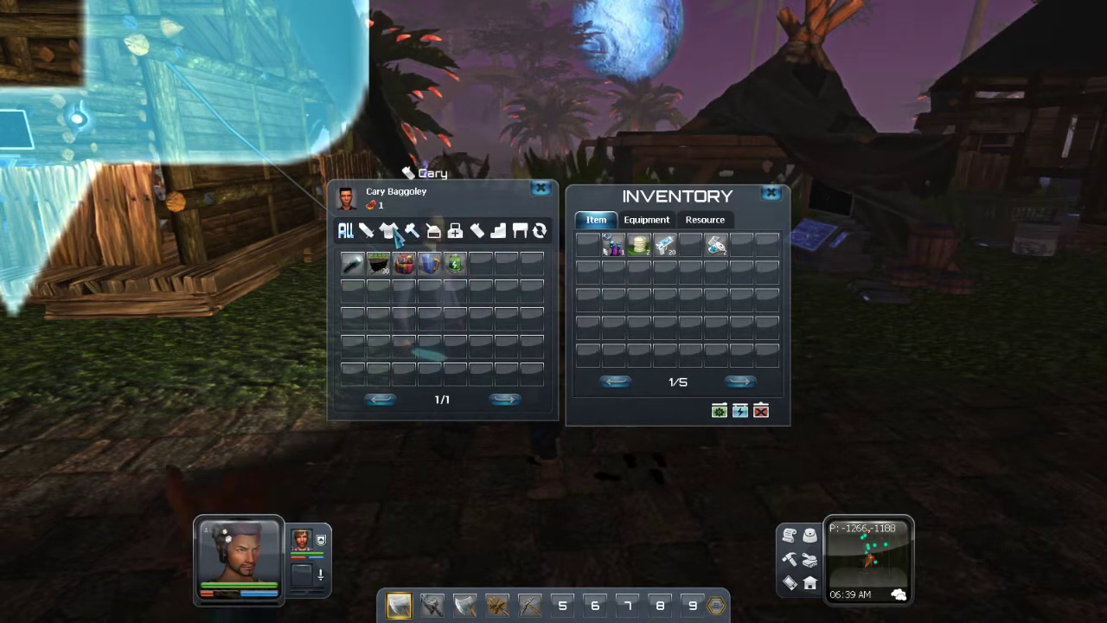
pyautogui.click(369, 232)
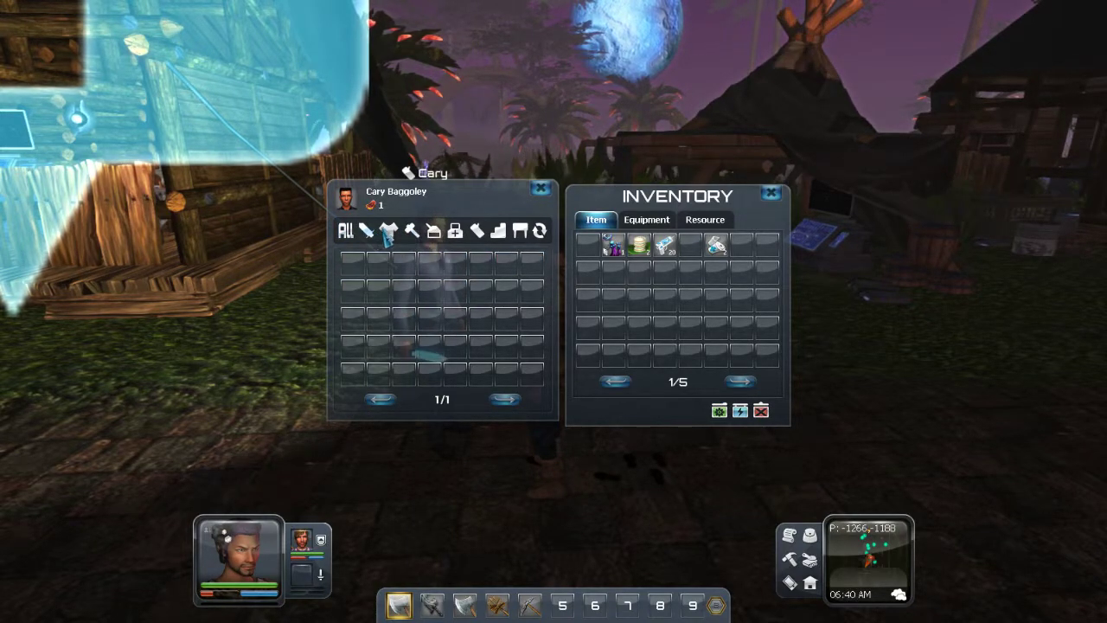
pyautogui.click(543, 190)
pyautogui.click(772, 192)
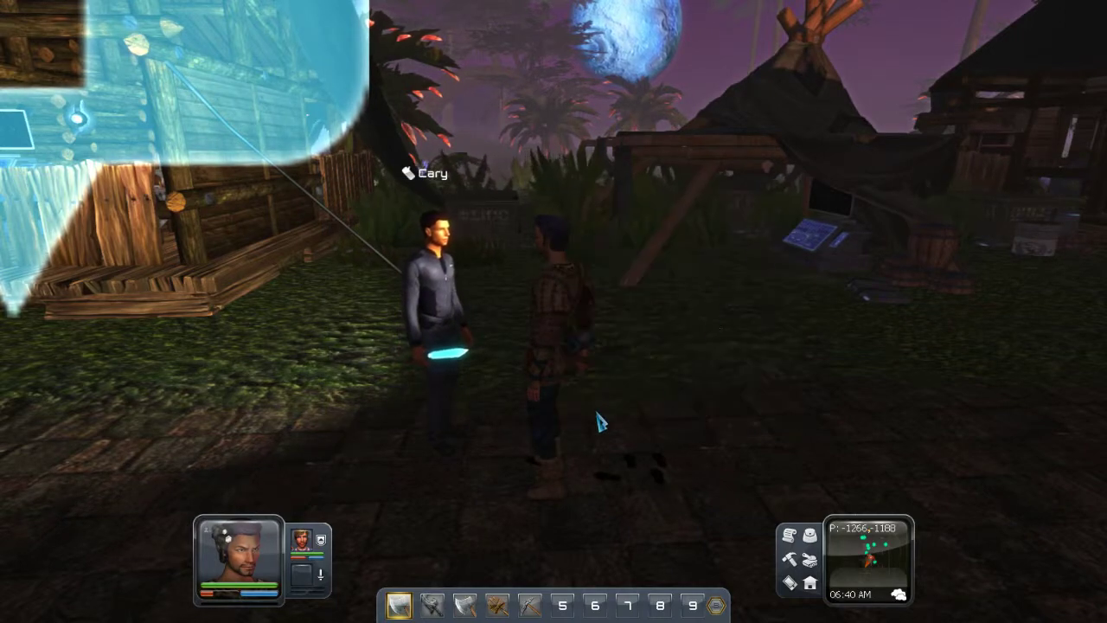
# Walk up the village path towards the clothing vendor and open the Replicator.
pyautogui.moveTo(601, 421); pyautogui.dragTo(786, 392)
pyautogui.press('w')
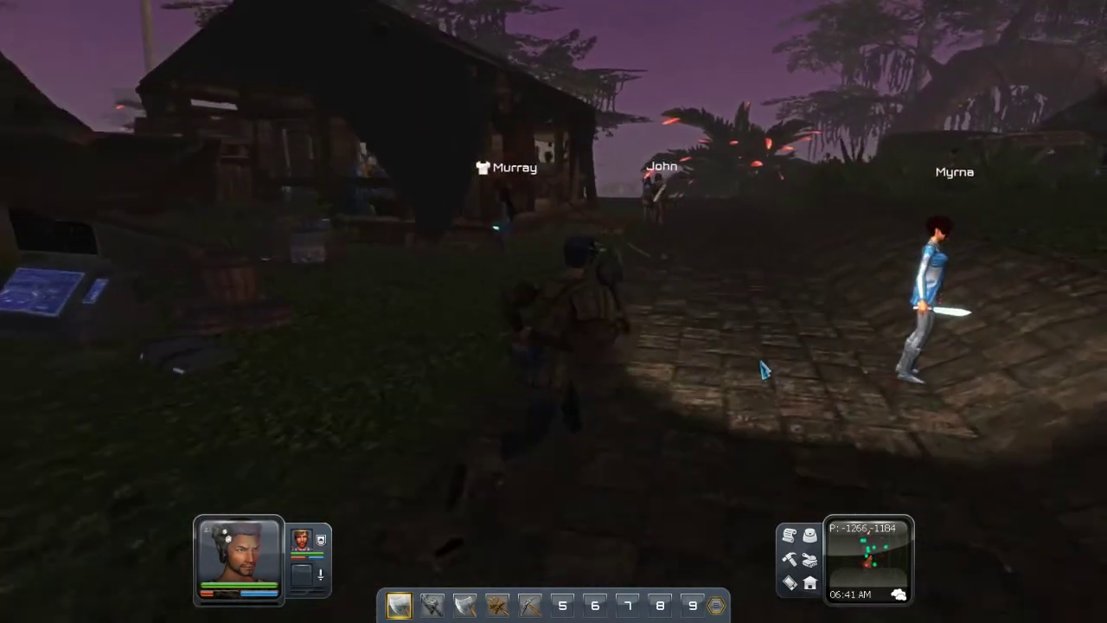
pyautogui.press('a')
pyautogui.press('w')
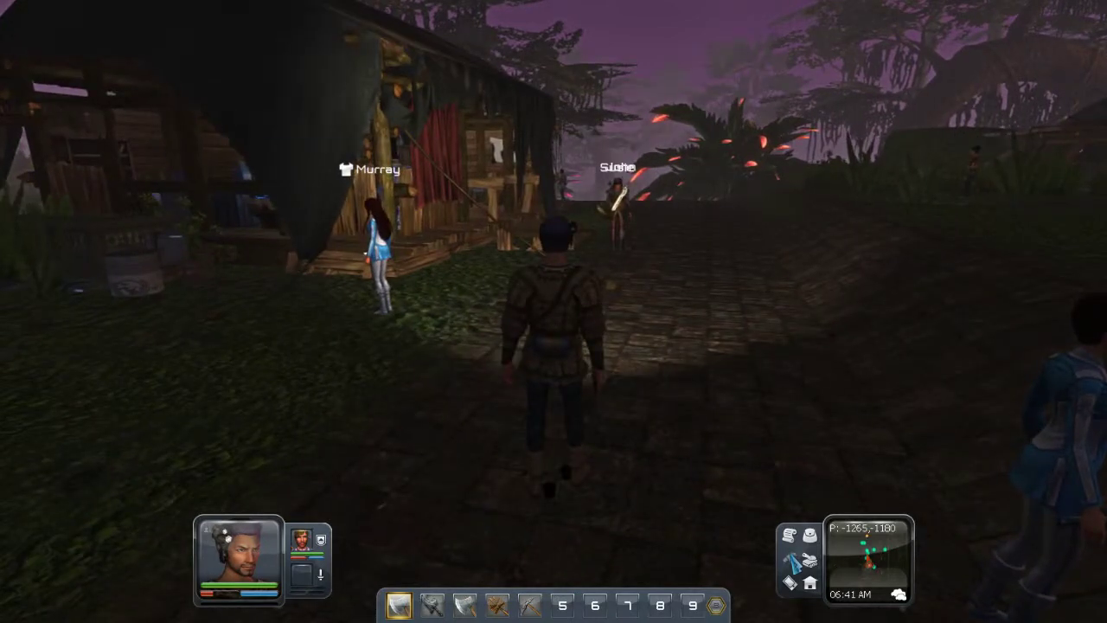
pyautogui.press('r')
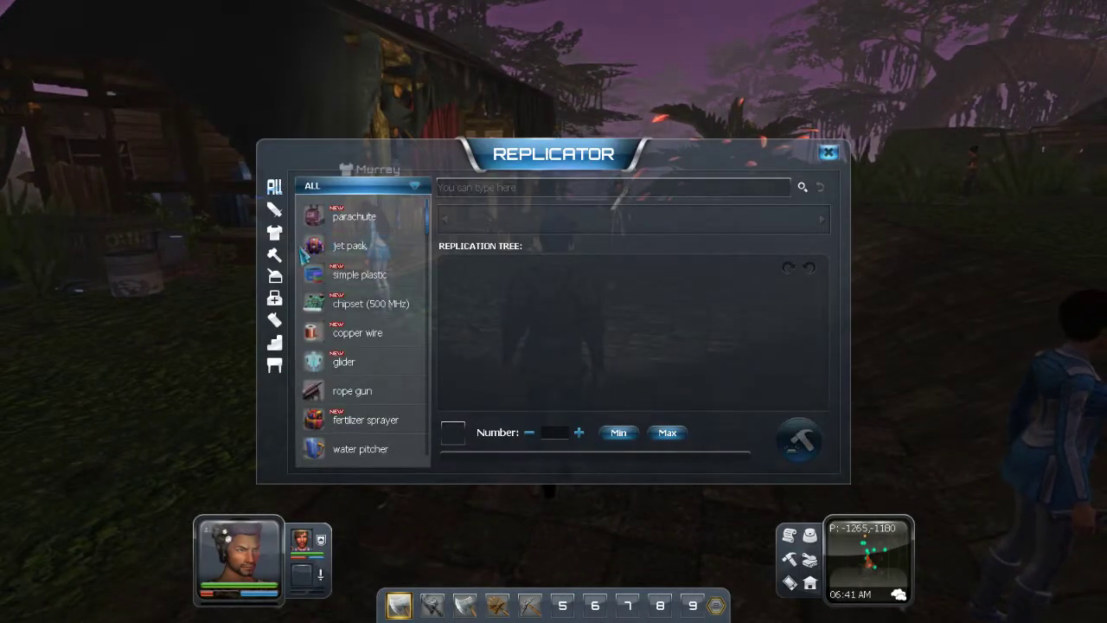
# Look through the Replicator's component recipes for gun parts and inspect the gatling gun electropult's replication tree.
pyautogui.click(276, 322)
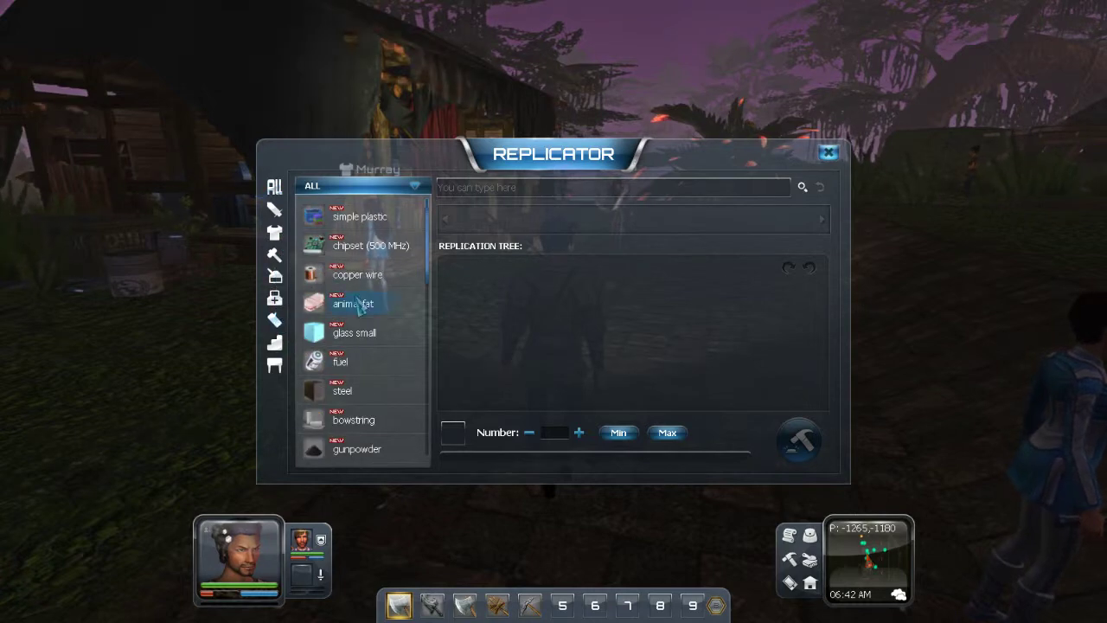
pyautogui.scroll(-10, 355, 302)
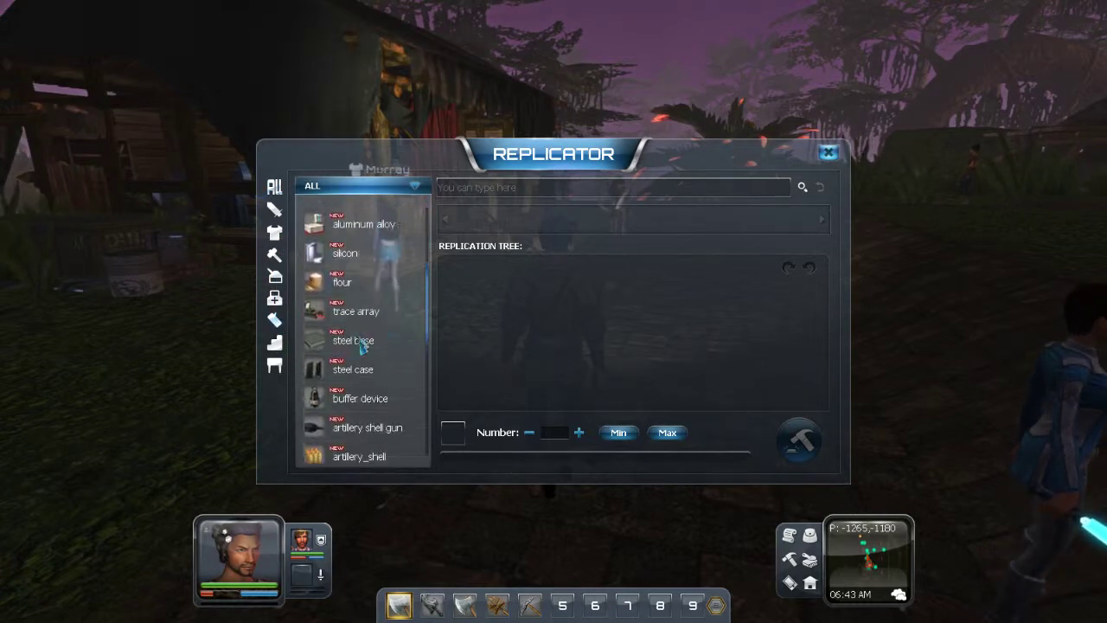
pyautogui.scroll(-3, 361, 344)
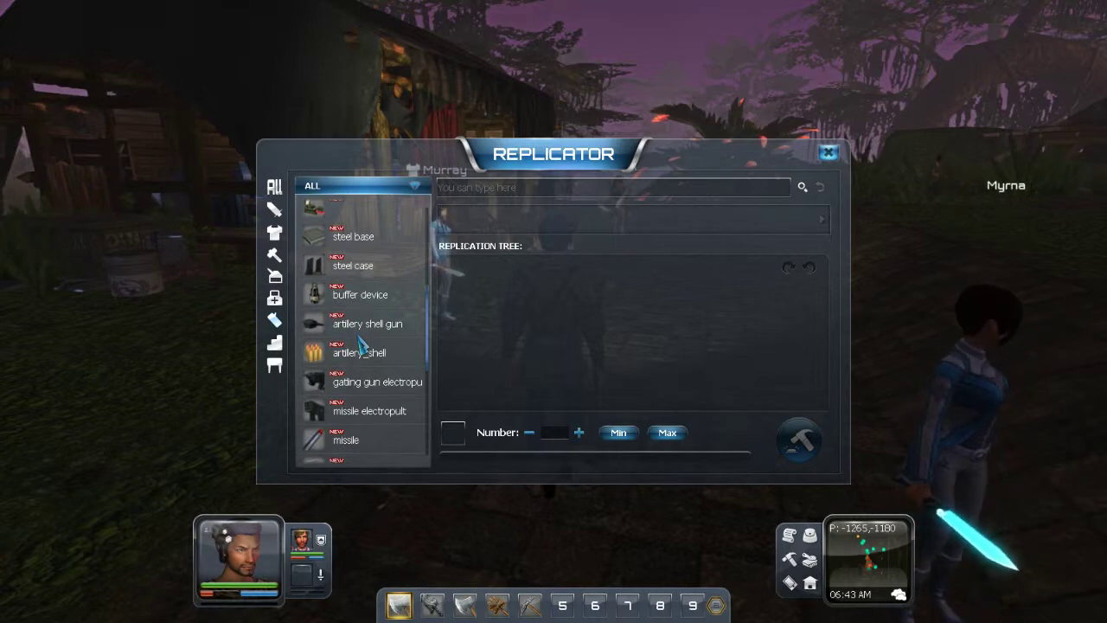
pyautogui.scroll(-2, 362, 344)
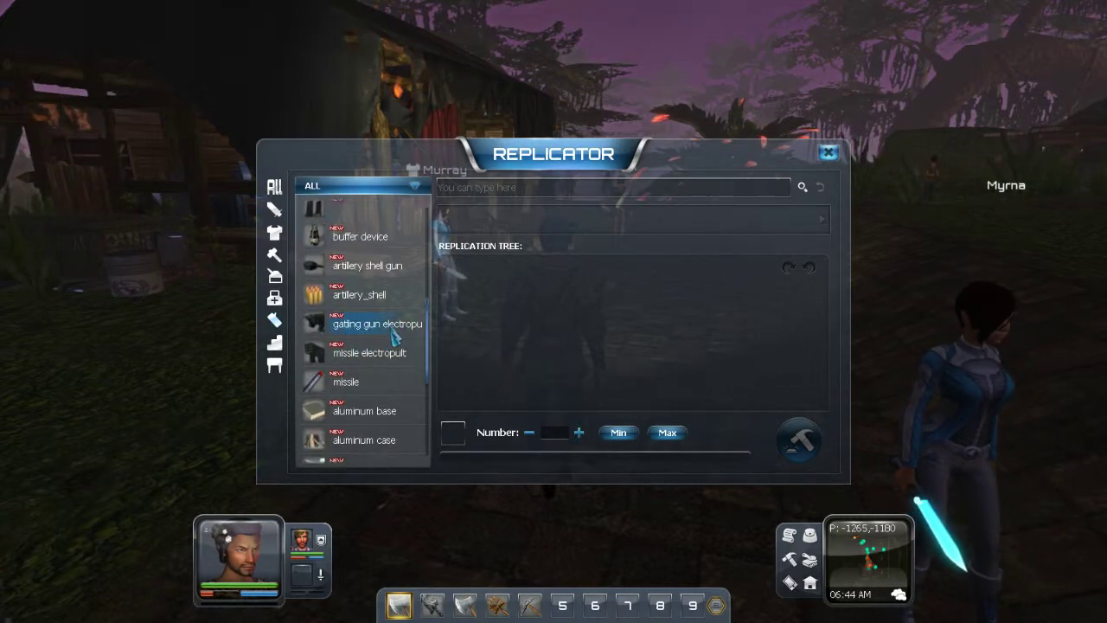
pyautogui.click(396, 326)
pyautogui.scroll(-8, 391, 338)
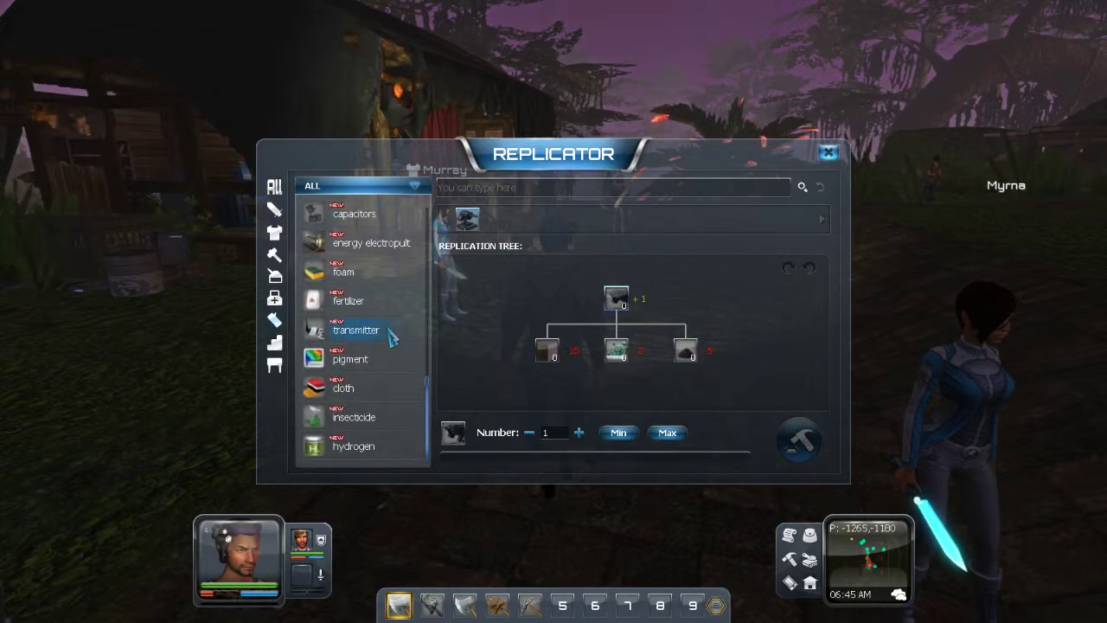
pyautogui.scroll(15, 389, 340)
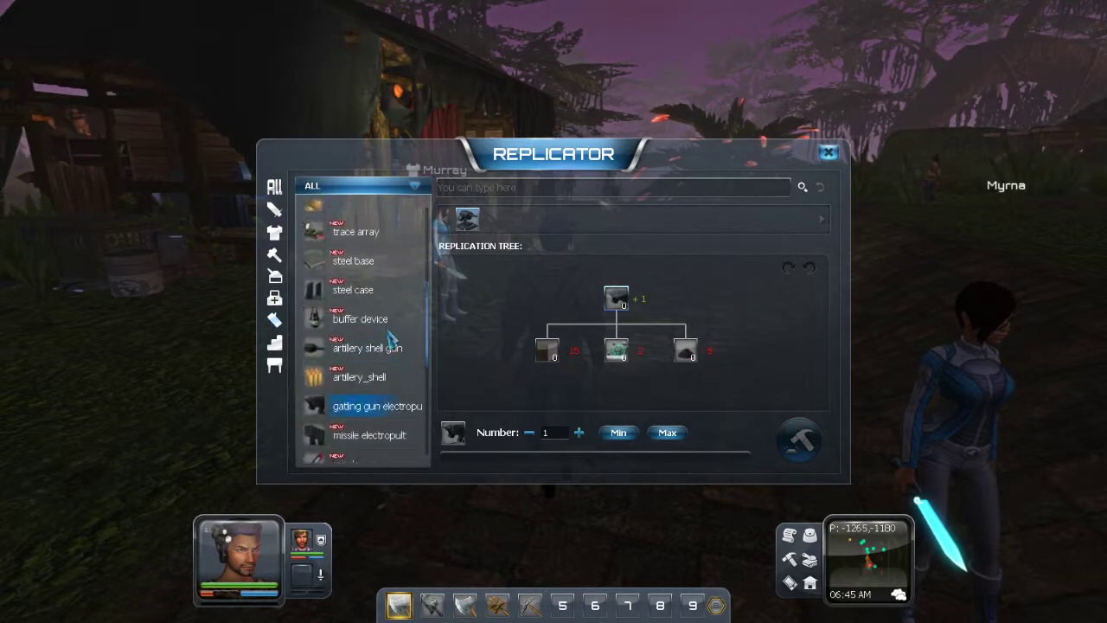
pyautogui.scroll(10, 381, 345)
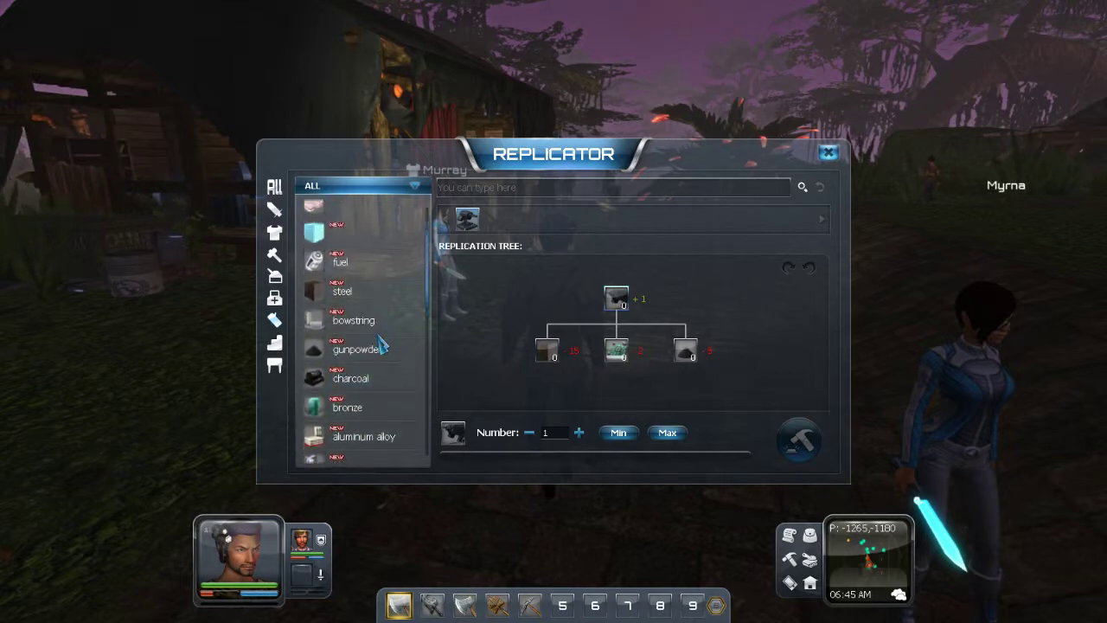
# Browse the Replicator's weapon recipes and inspect the replication tree of rifle type 01.
pyautogui.click(276, 211)
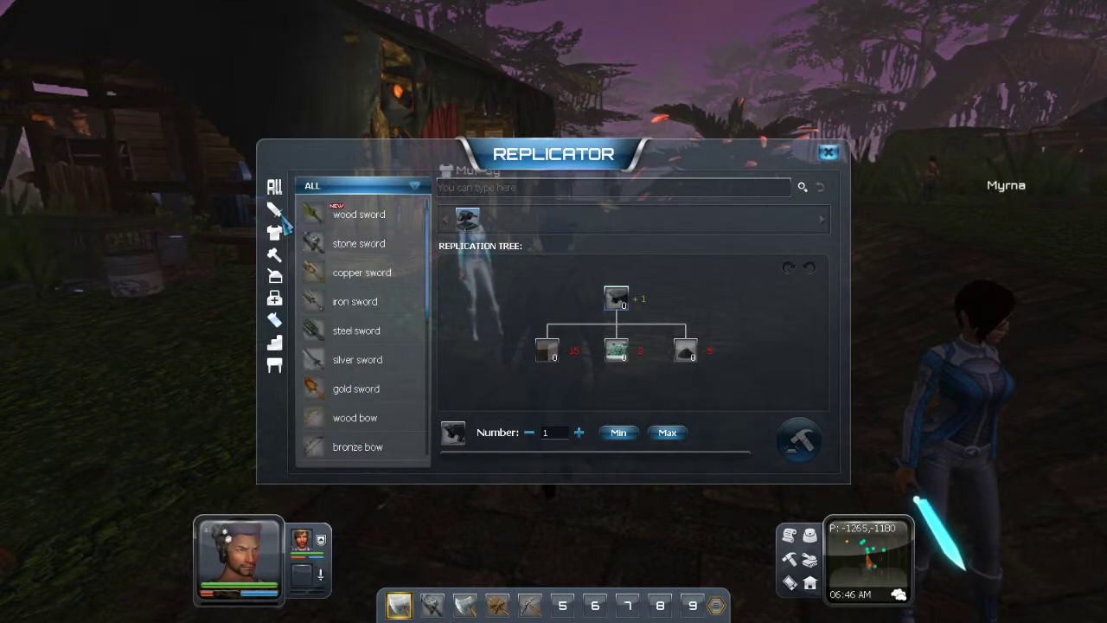
pyautogui.scroll(-2, 344, 320)
pyautogui.scroll(-8, 348, 327)
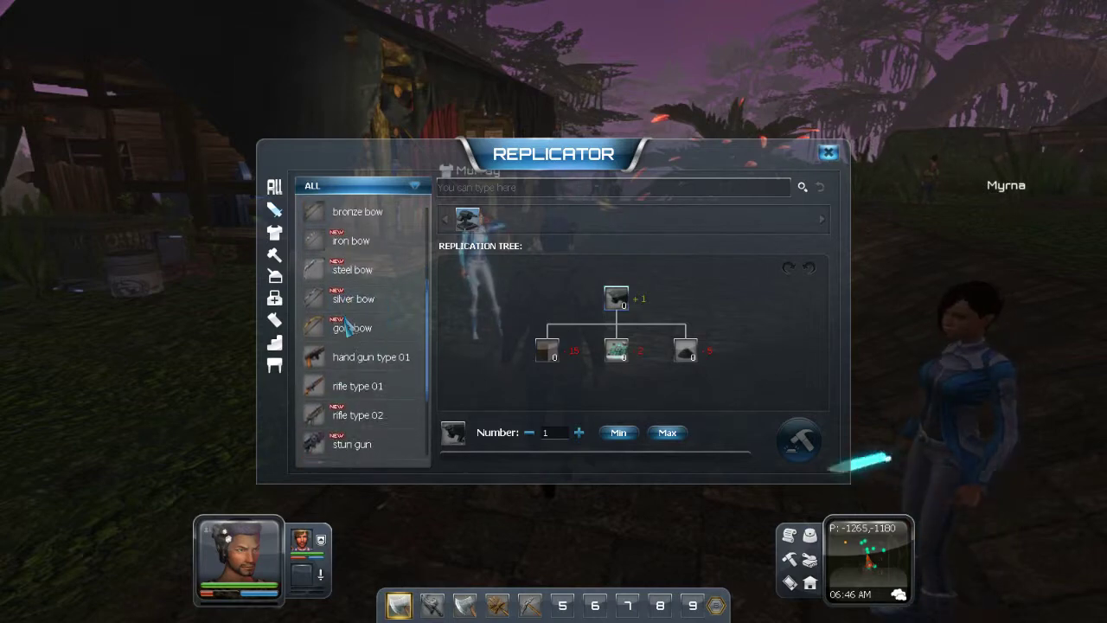
pyautogui.scroll(-4, 349, 327)
pyautogui.scroll(4, 348, 327)
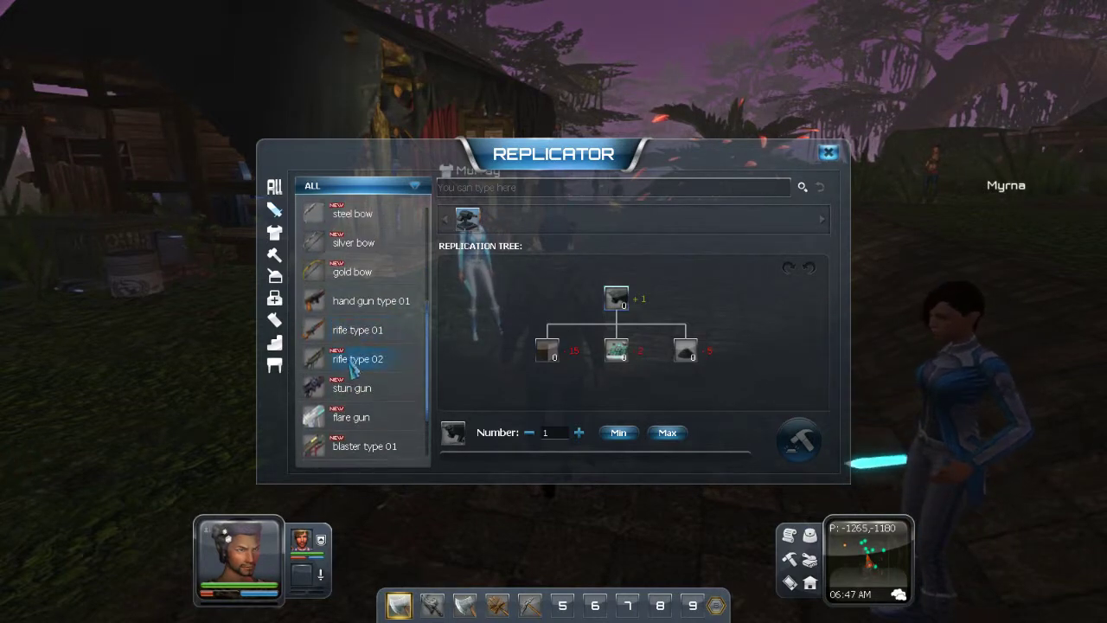
pyautogui.click(387, 343)
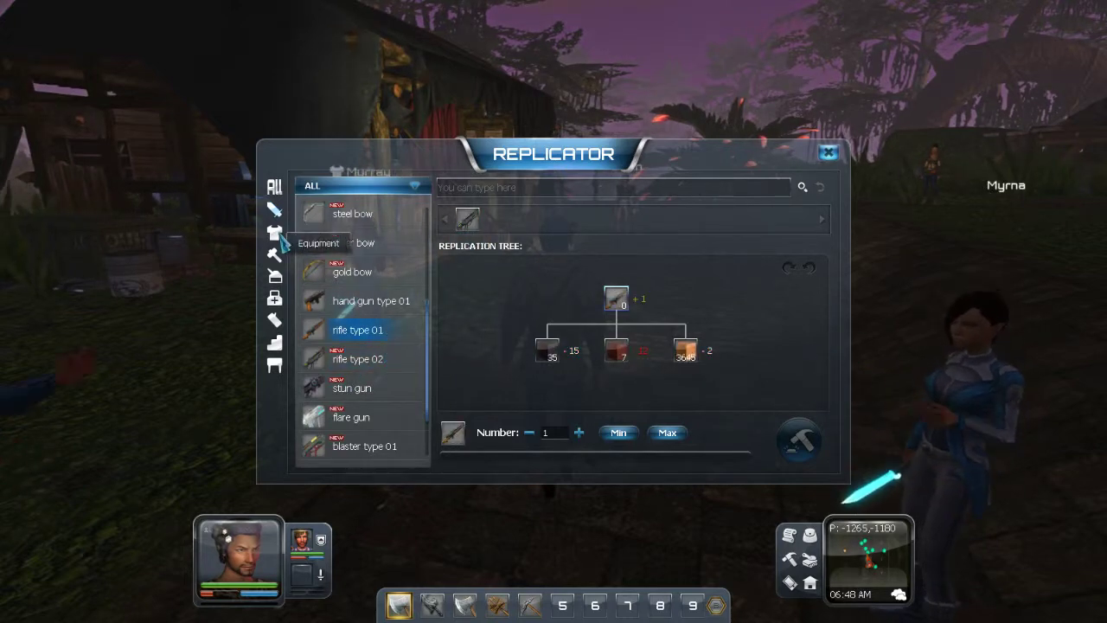
# Find rifle grip type 01 among the part recipes and check the materials in its replication tree.
pyautogui.click(277, 346)
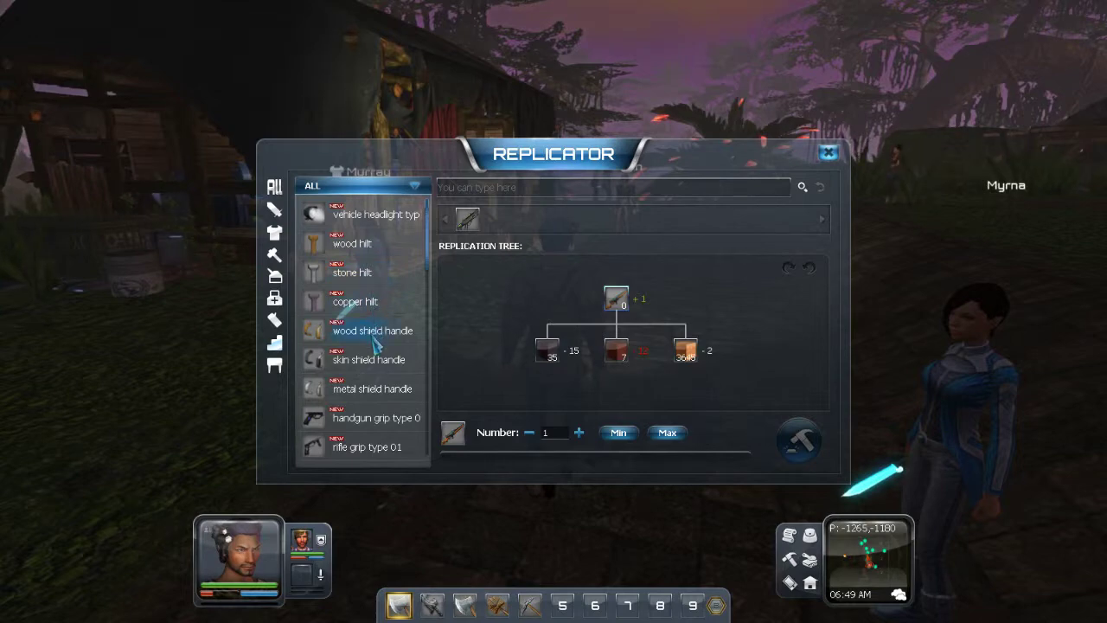
pyautogui.scroll(-3, 374, 344)
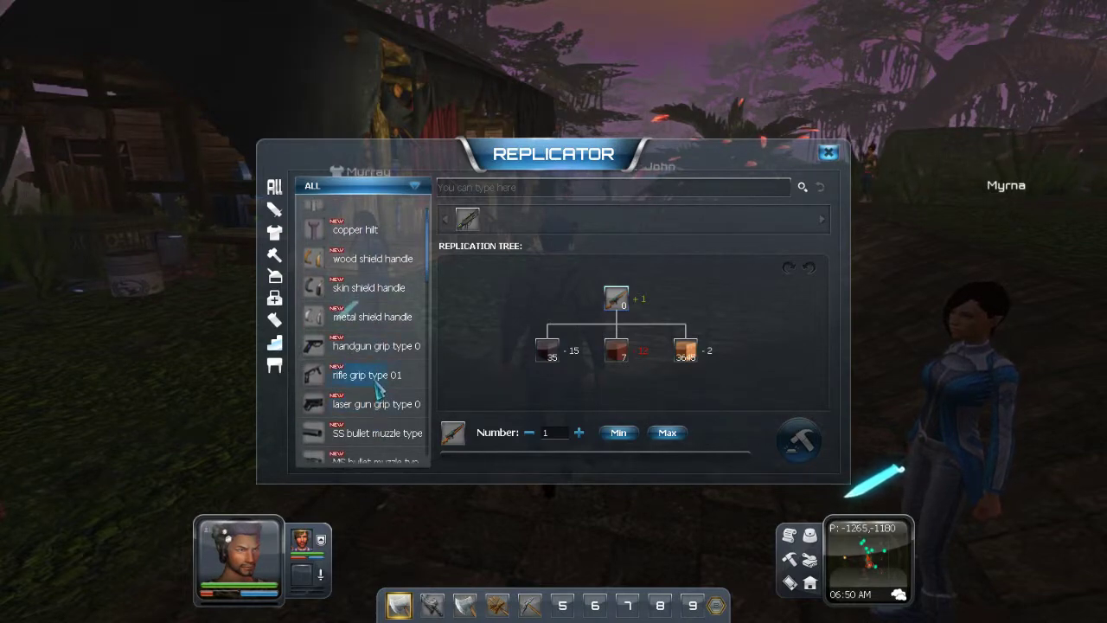
pyautogui.click(378, 381)
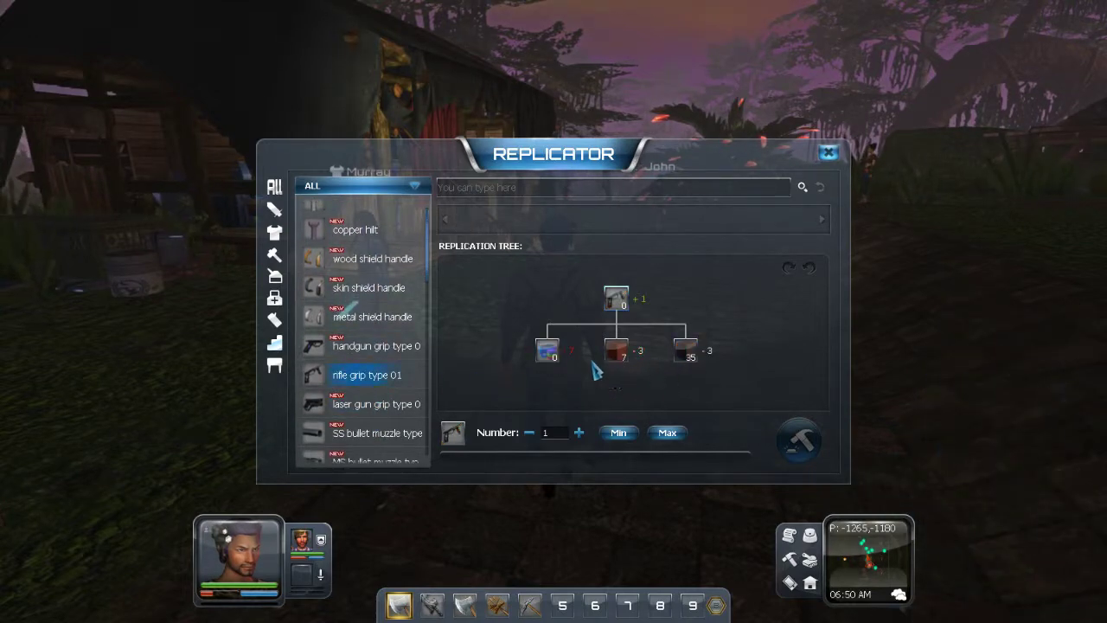
pyautogui.moveTo(550, 352)
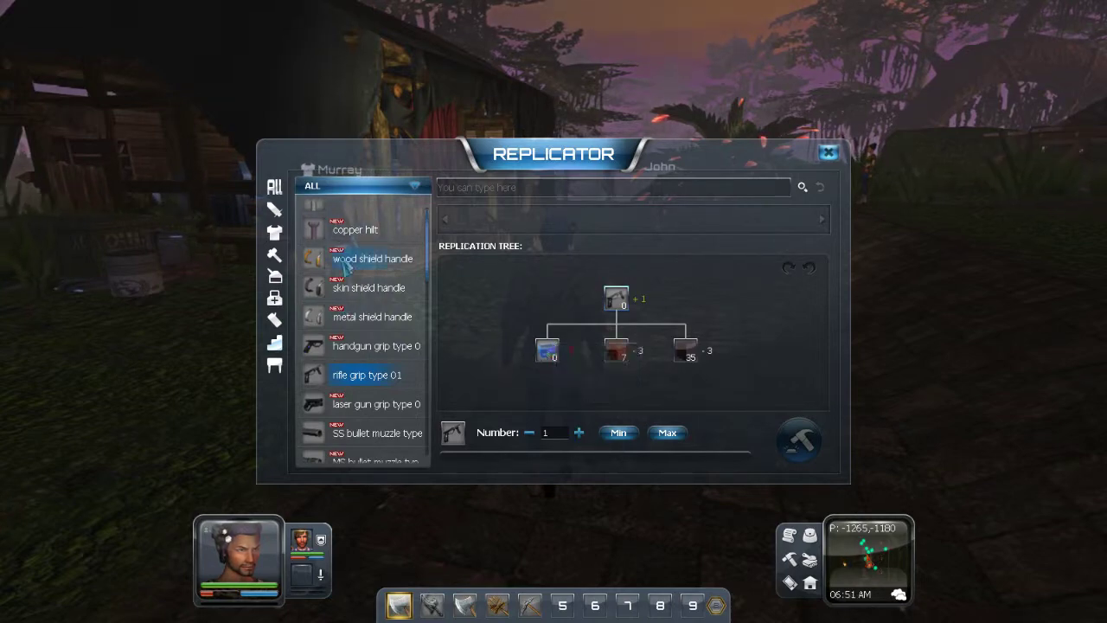
# Look through the component recipes for the plastic the rifle grip needs and inspect simple plastic's replication tree.
pyautogui.click(276, 320)
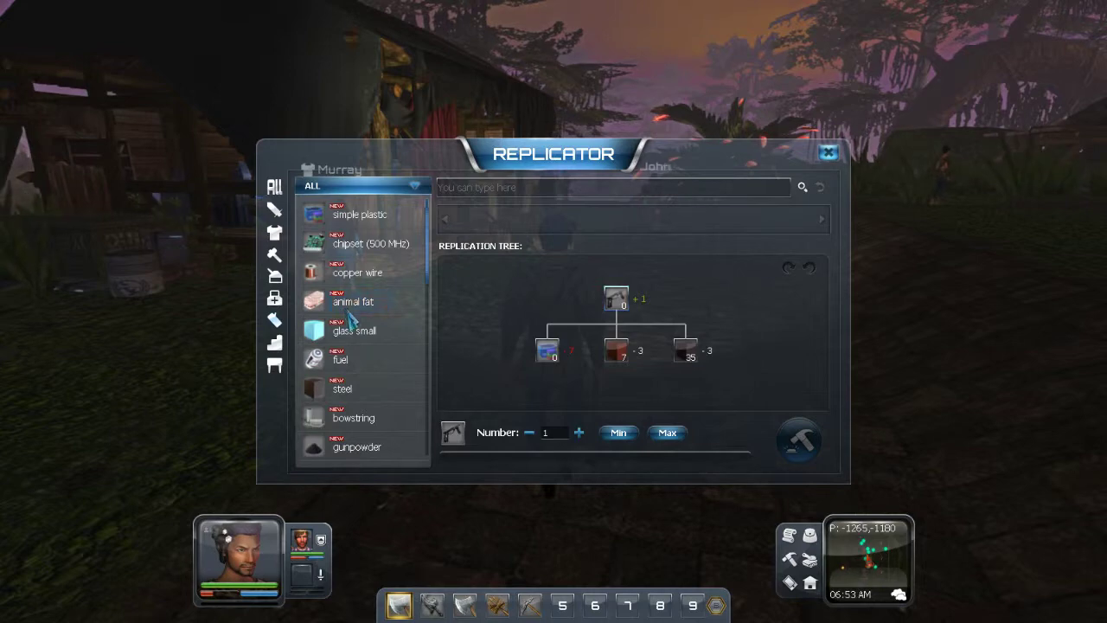
pyautogui.scroll(-10, 355, 324)
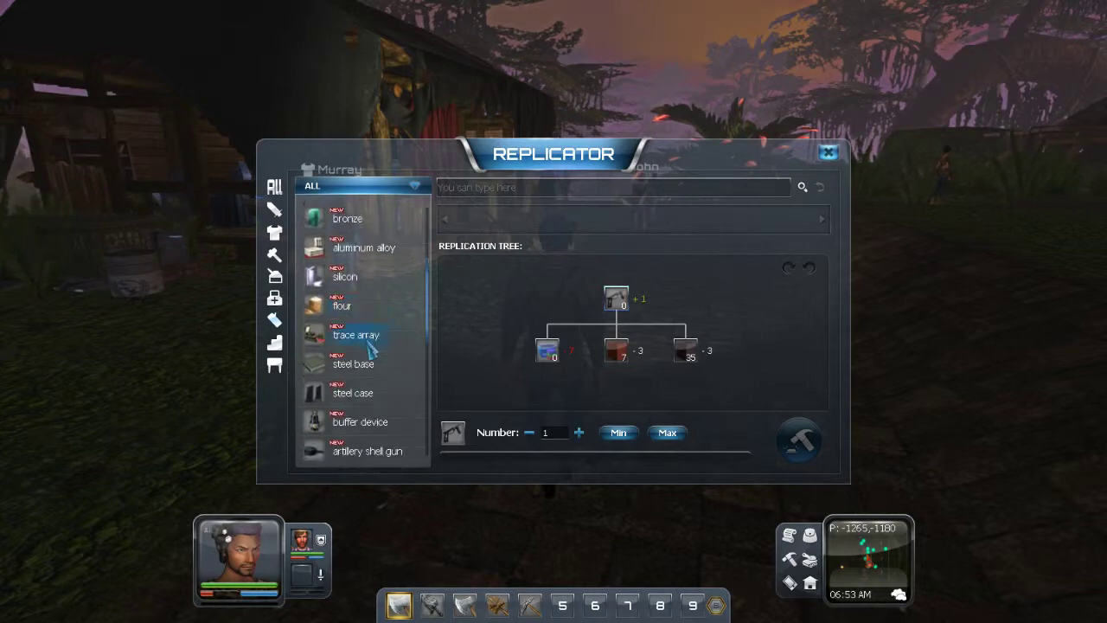
pyautogui.scroll(-10, 370, 346)
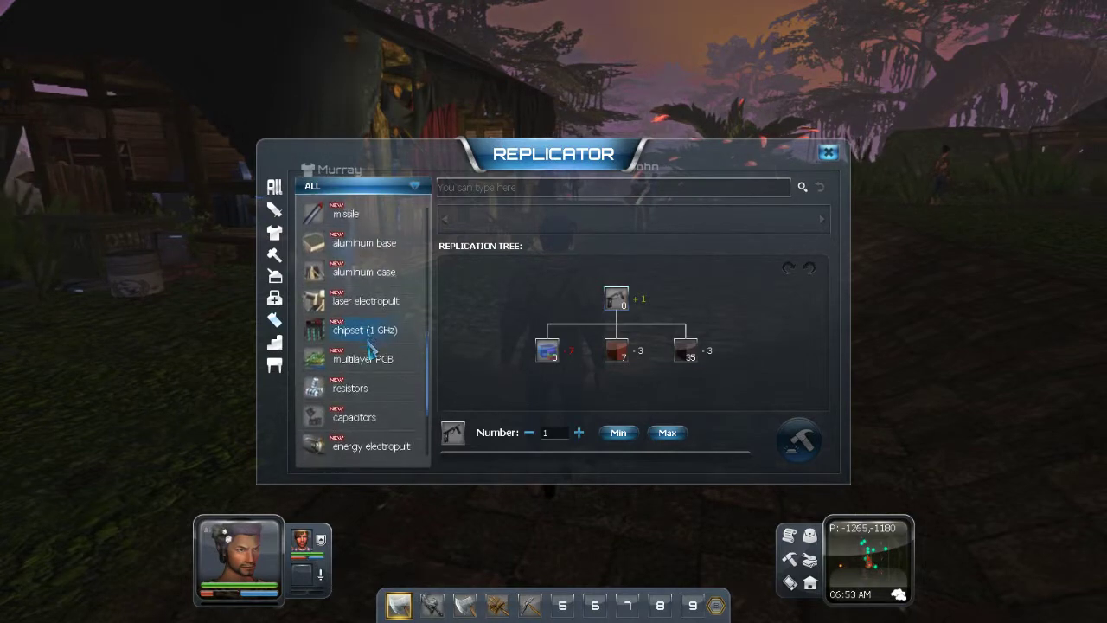
pyautogui.scroll(-7, 372, 351)
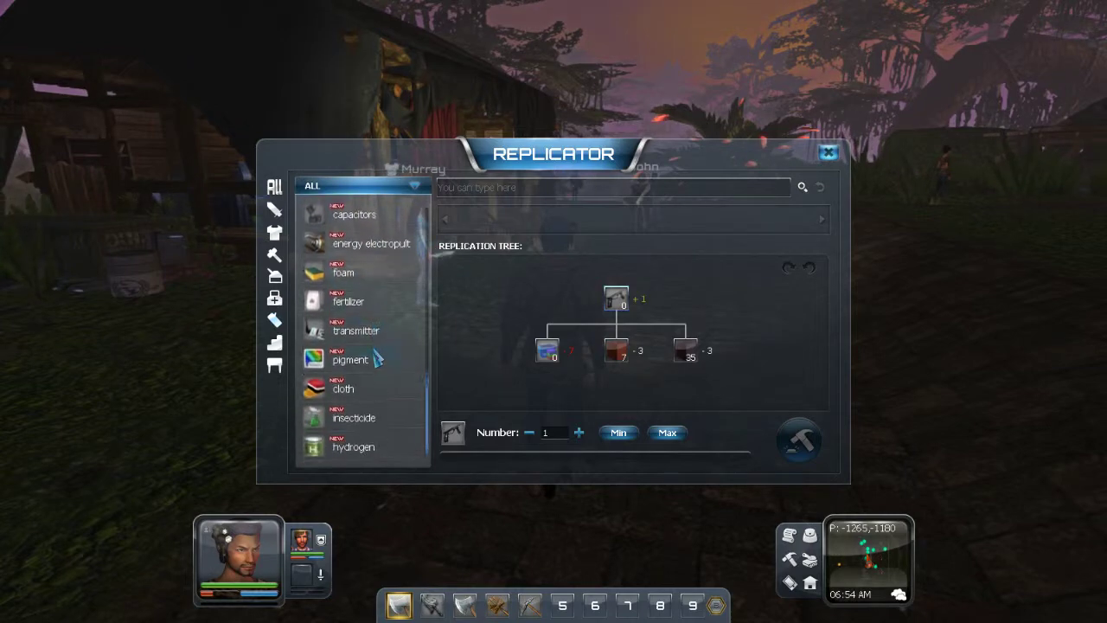
pyautogui.scroll(20, 380, 363)
pyautogui.scroll(4, 383, 360)
pyautogui.click(383, 221)
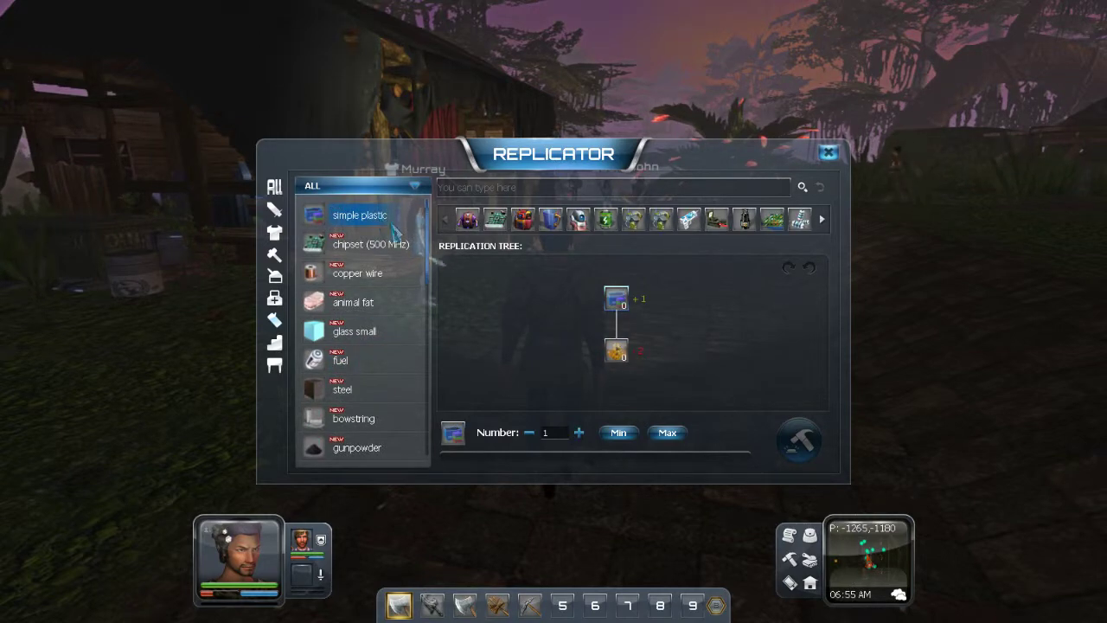